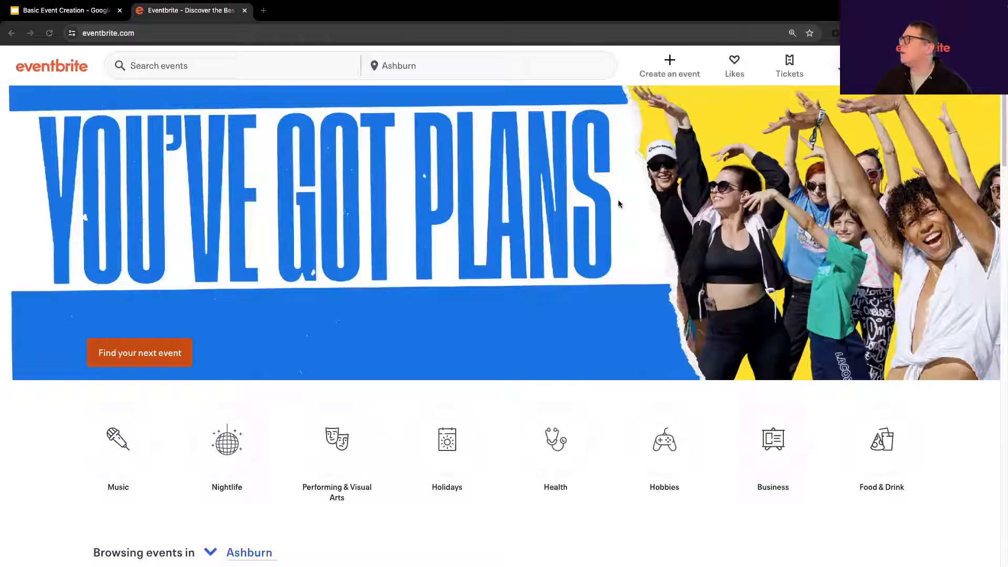
- Go to the organizer's event management home page and dismiss the payouts notice
mouse_move(839, 67)
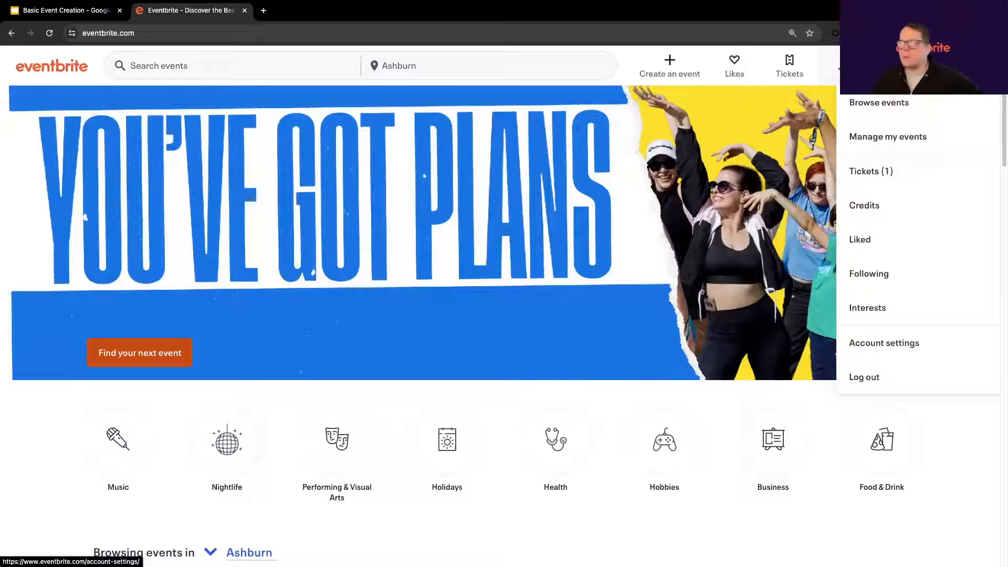
left_click(893, 140)
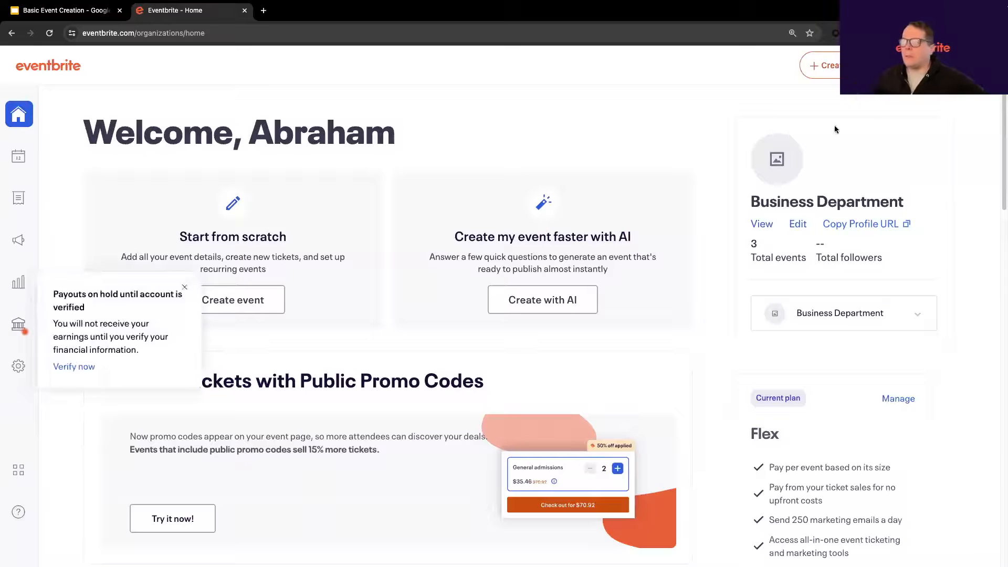
left_click(185, 287)
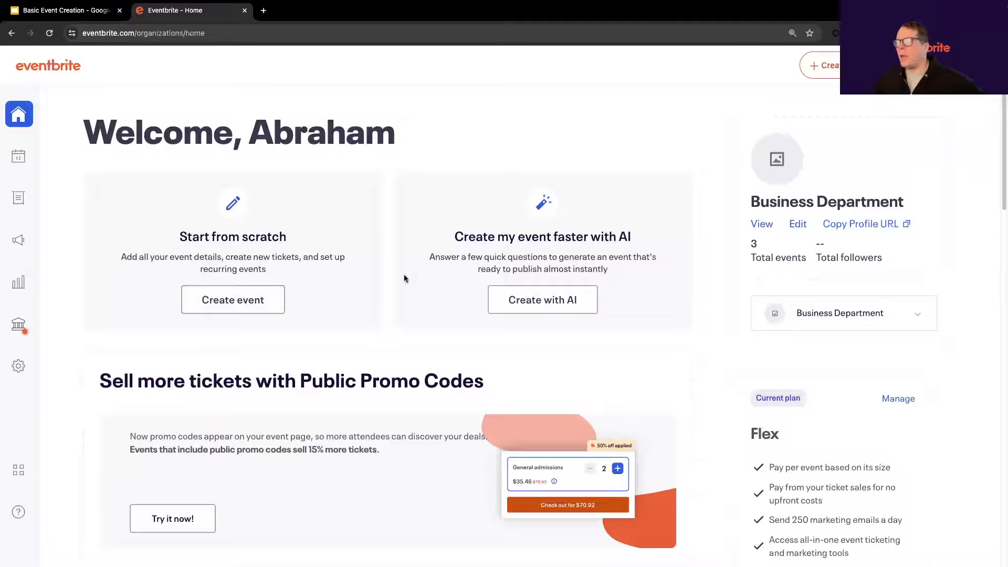
- Look through the organizer home page, including the top resources and the Eventbrite Academy courses
scroll(436, 260, "down", 3)
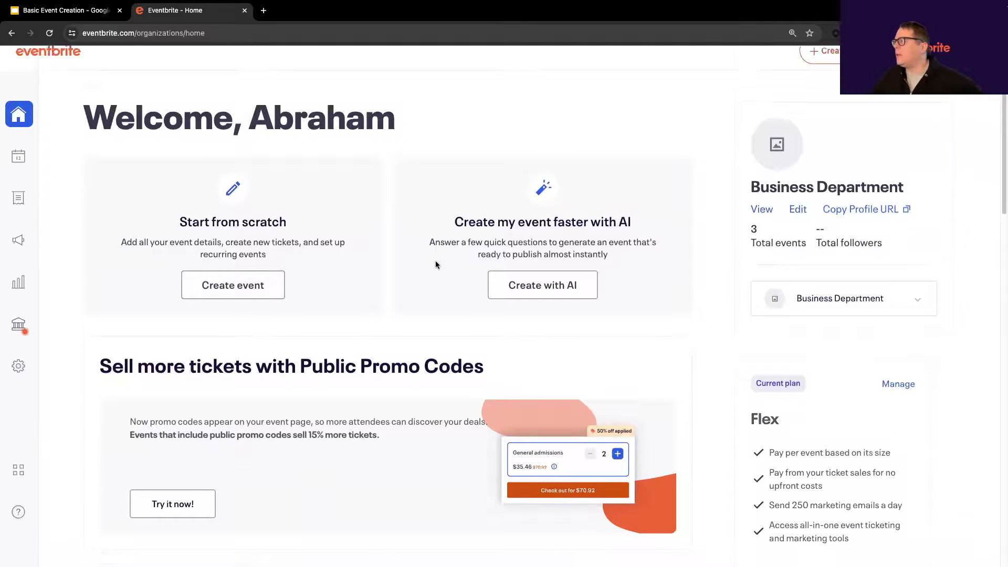
scroll(435, 261, "down", 4)
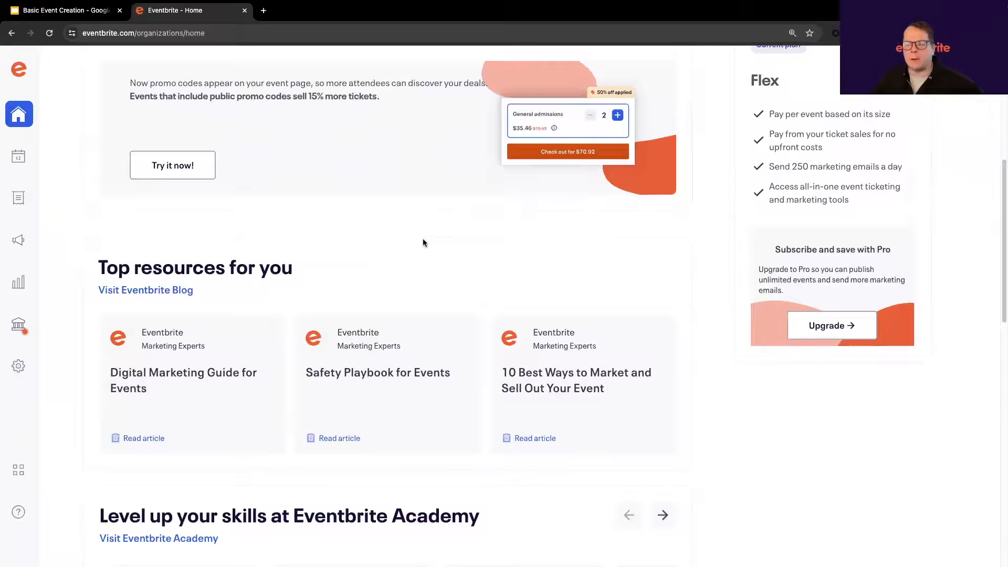
scroll(423, 240, "down", 1)
scroll(423, 243, "up", 8)
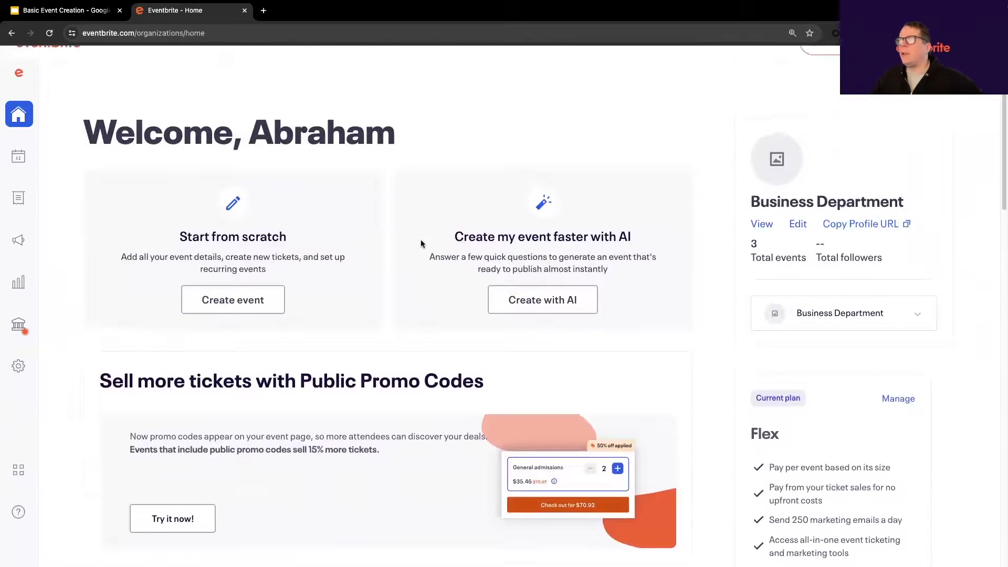
scroll(435, 235, "down", 11)
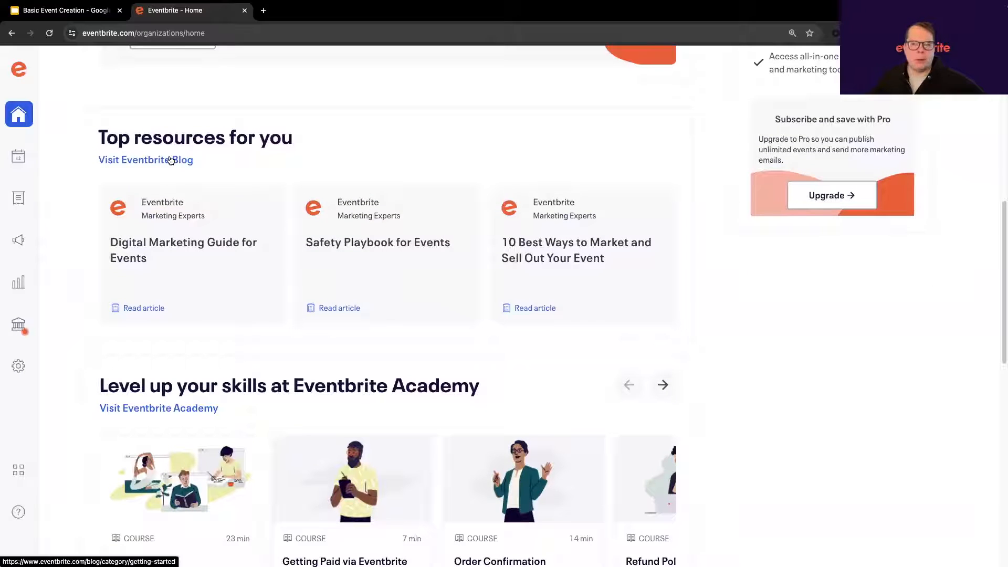
scroll(296, 184, "down", 5)
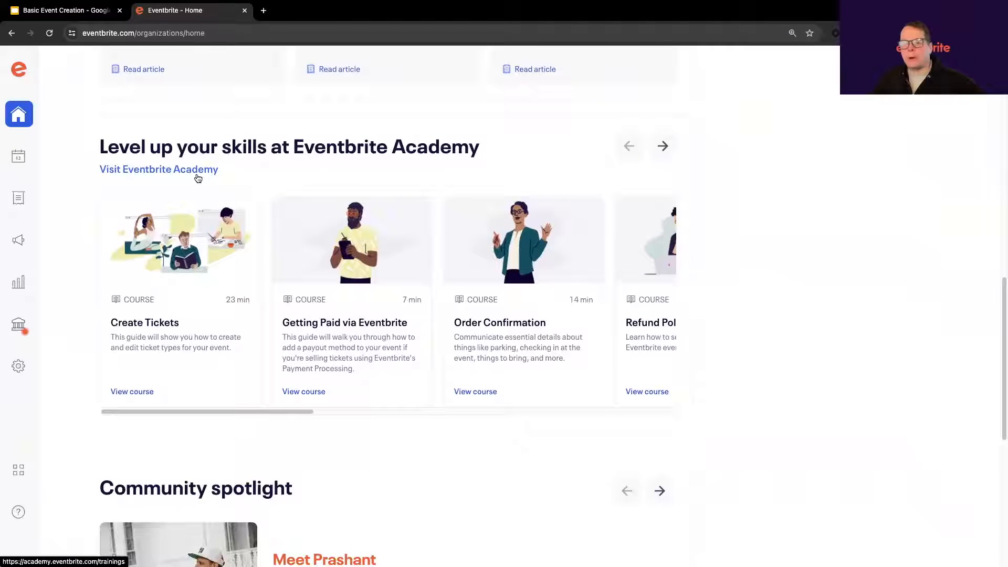
scroll(210, 178, "up", 10)
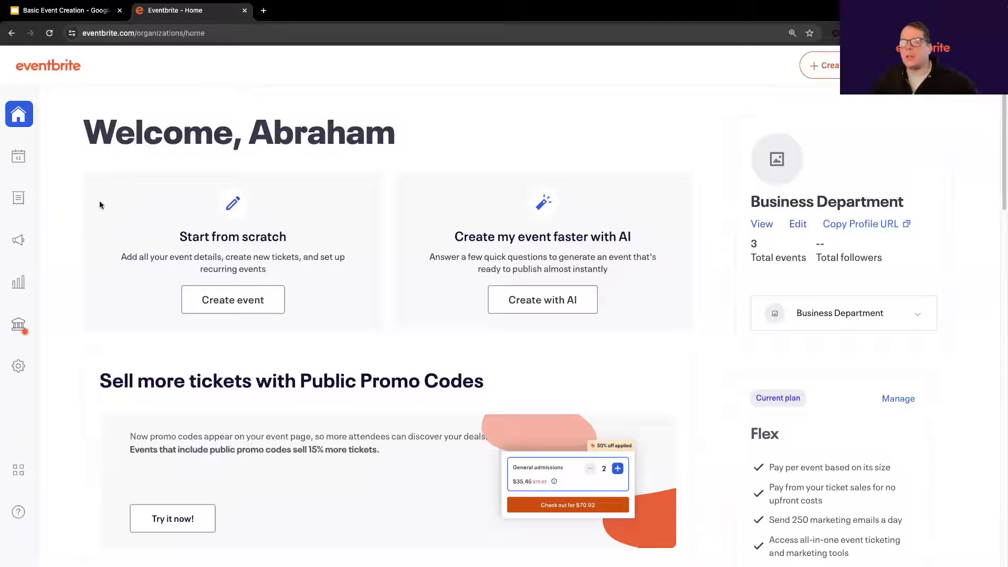
- Bring up the account verification notice about payouts, read it and dismiss it
mouse_move(25, 330)
left_click(179, 287)
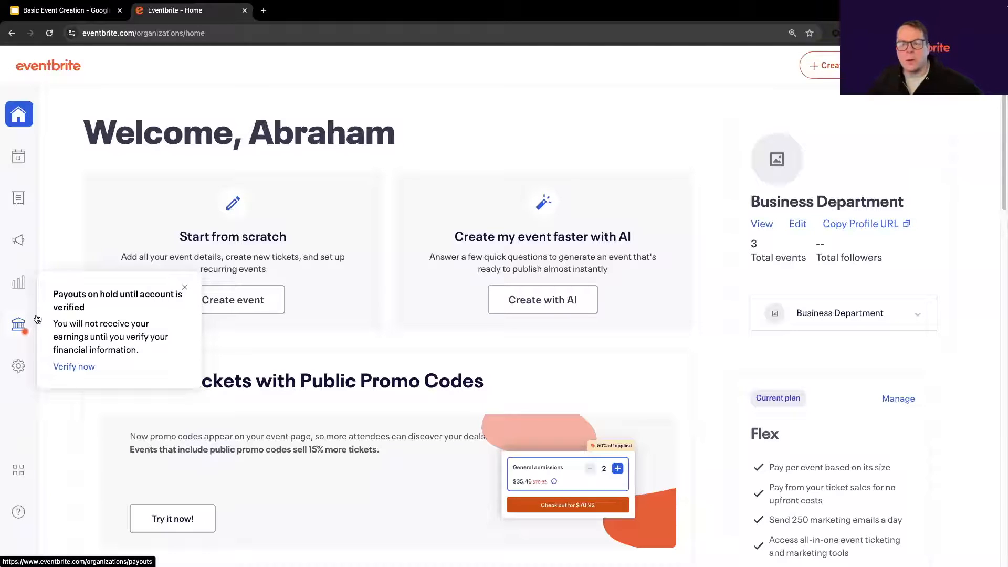
left_click(184, 288)
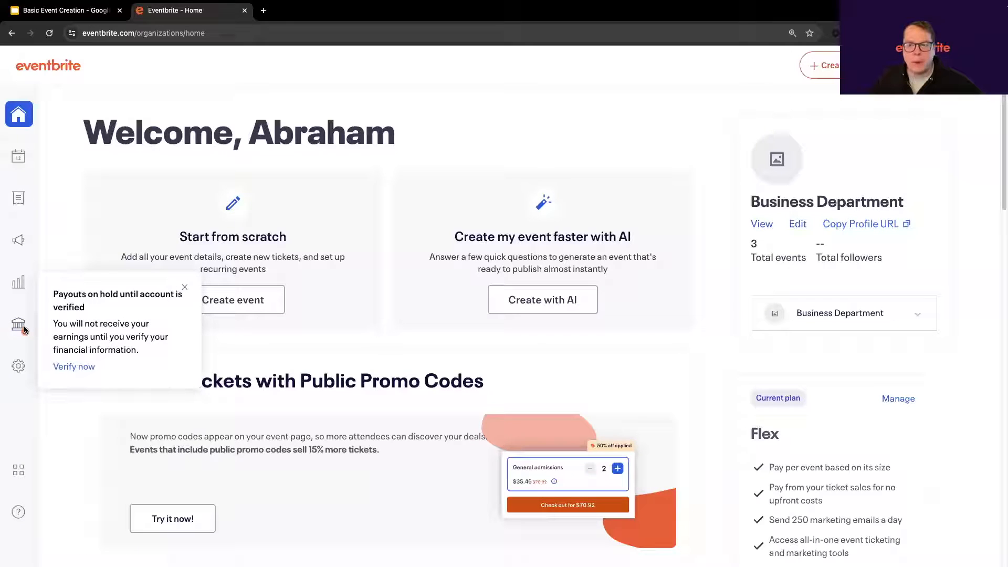
left_click(184, 287)
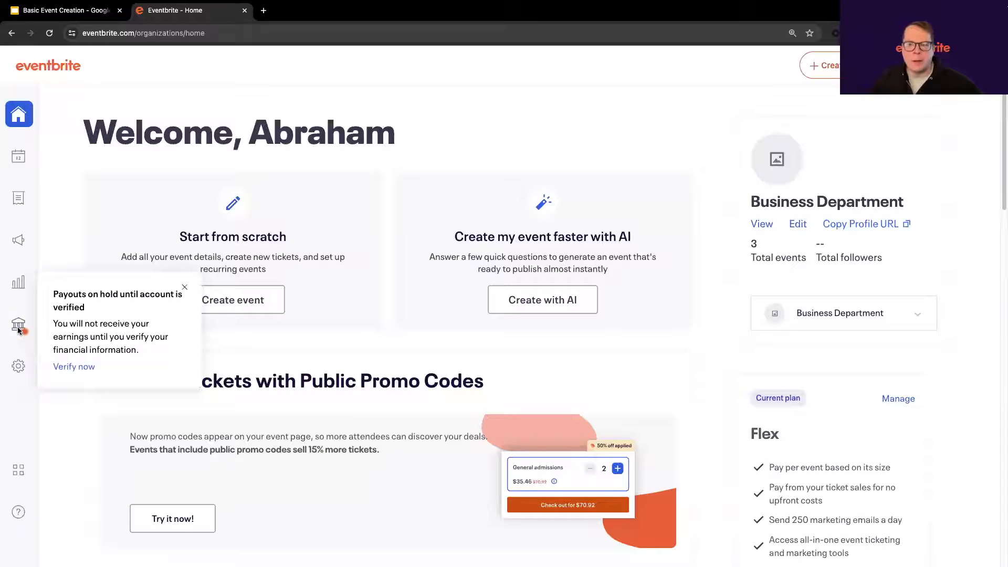
left_click(184, 287)
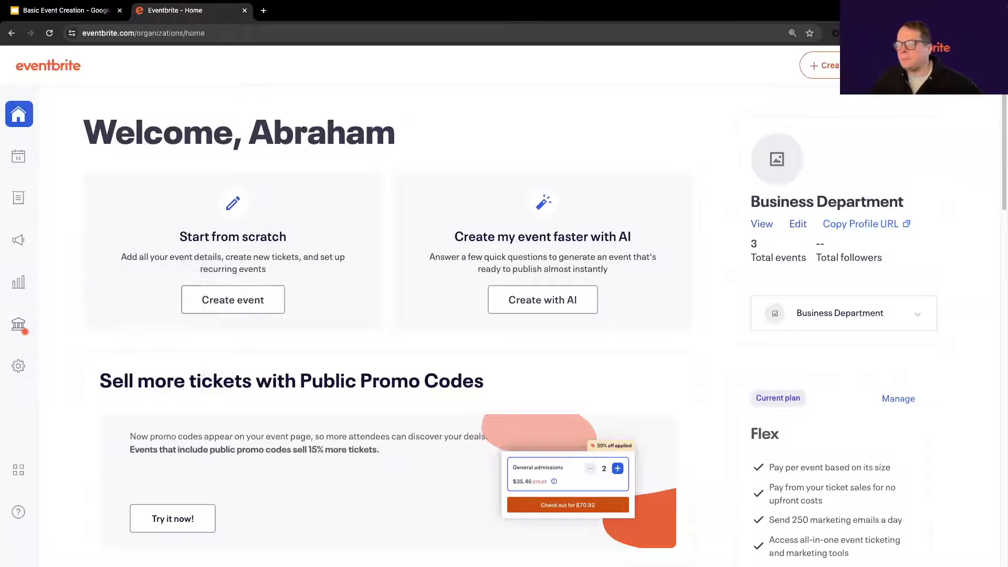
- Open the organization settings and review the organizer profiles and organization details
left_click(18, 368)
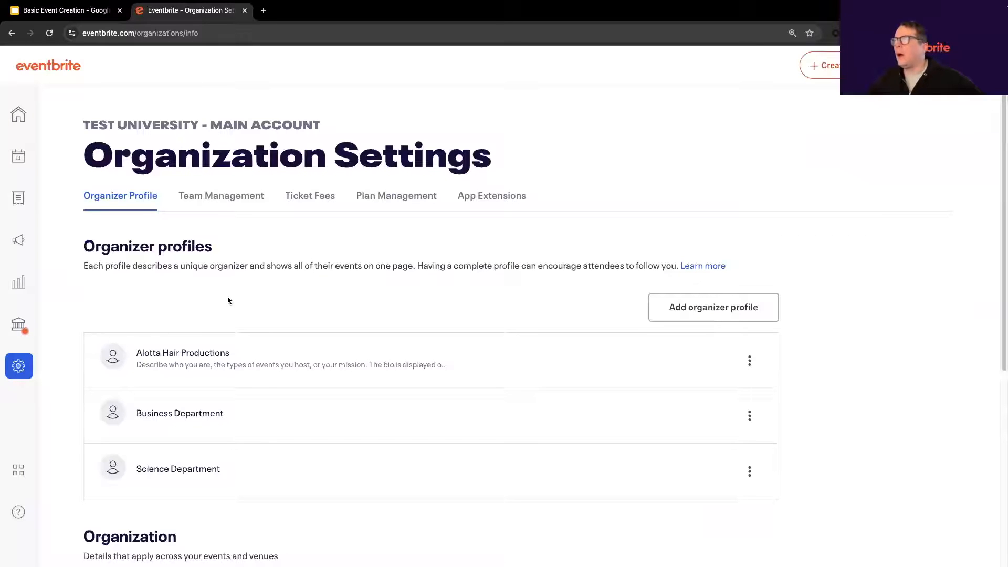
scroll(279, 275, "down", 3)
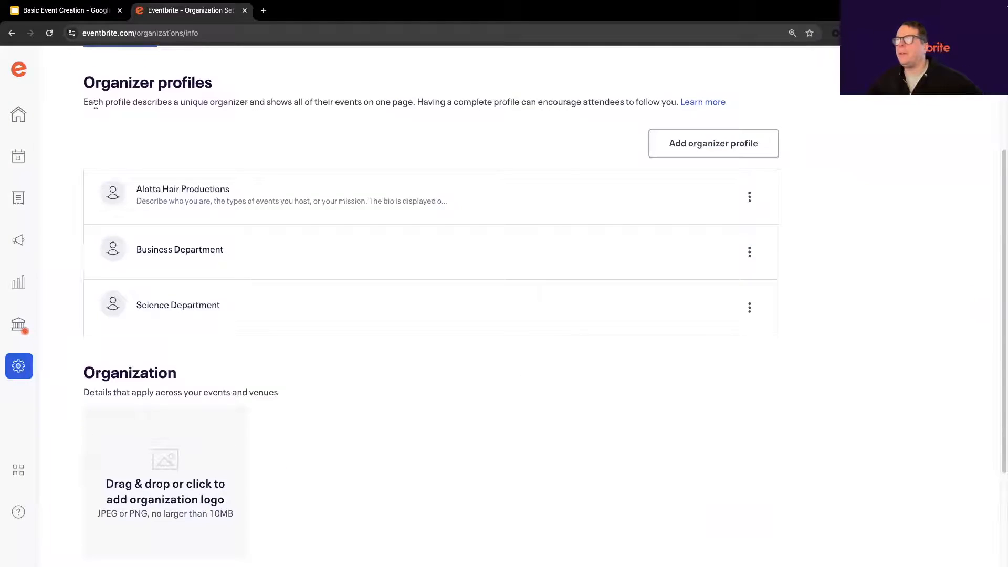
left_click_drag(184, 105, 666, 102)
left_click(257, 143)
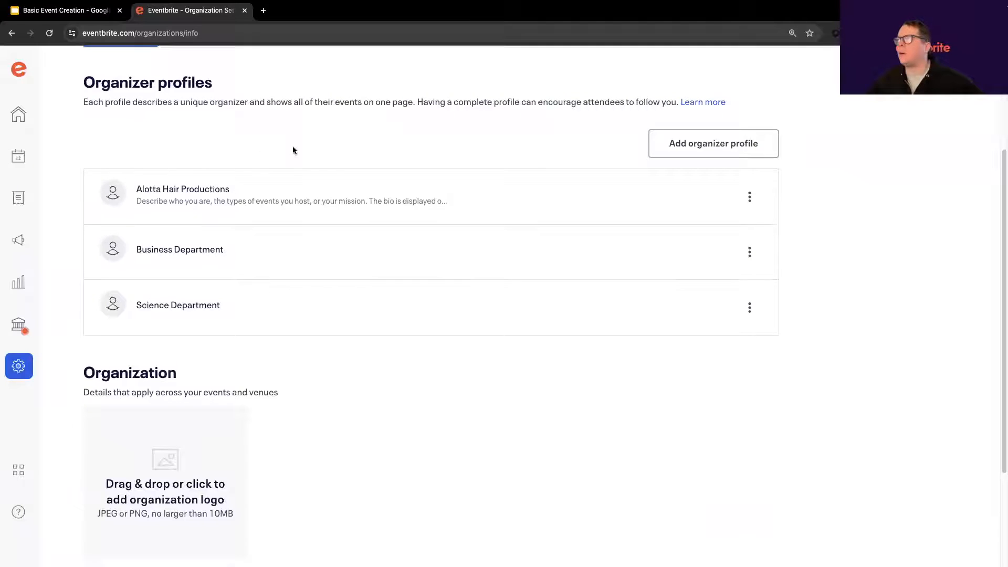
scroll(293, 151, "up", 3)
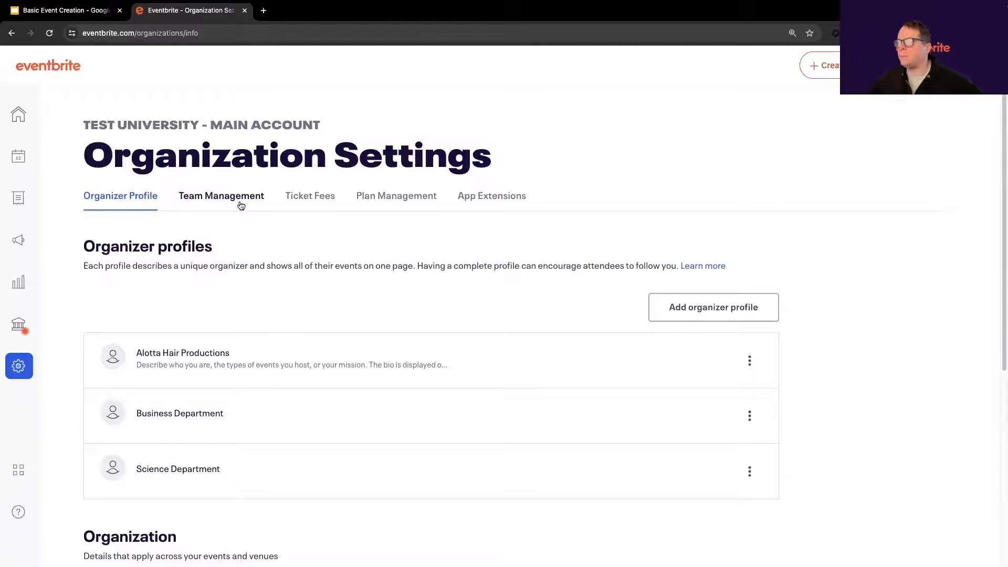
- Open the team management settings and review the available roles, including Admin and Owner
left_click(237, 199)
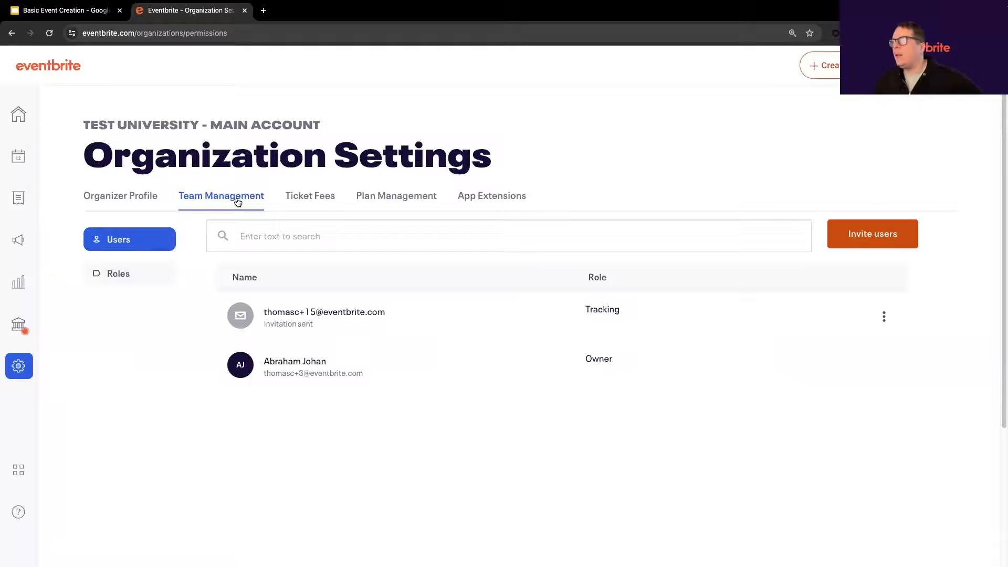
left_click(142, 271)
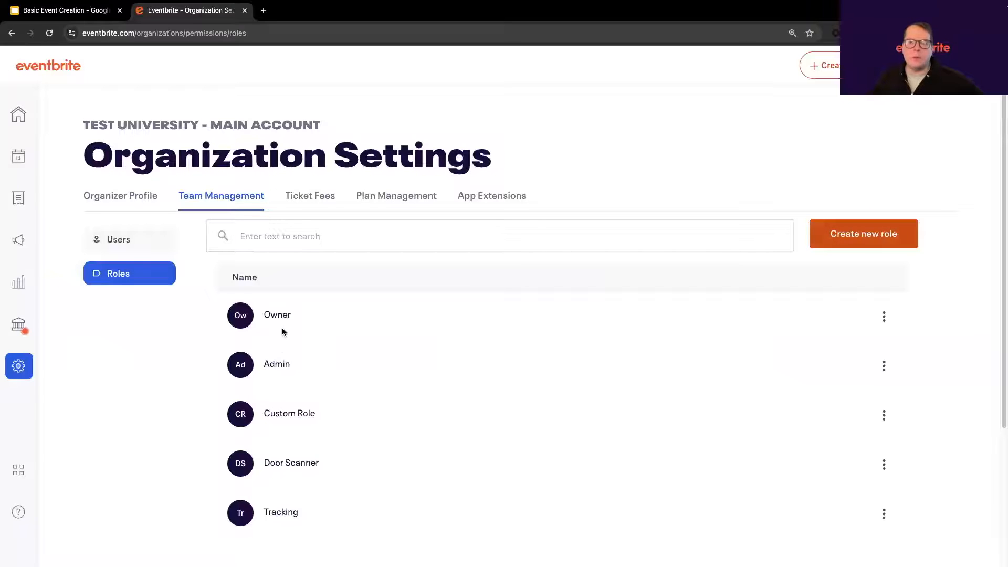
left_click_drag(289, 363, 266, 362)
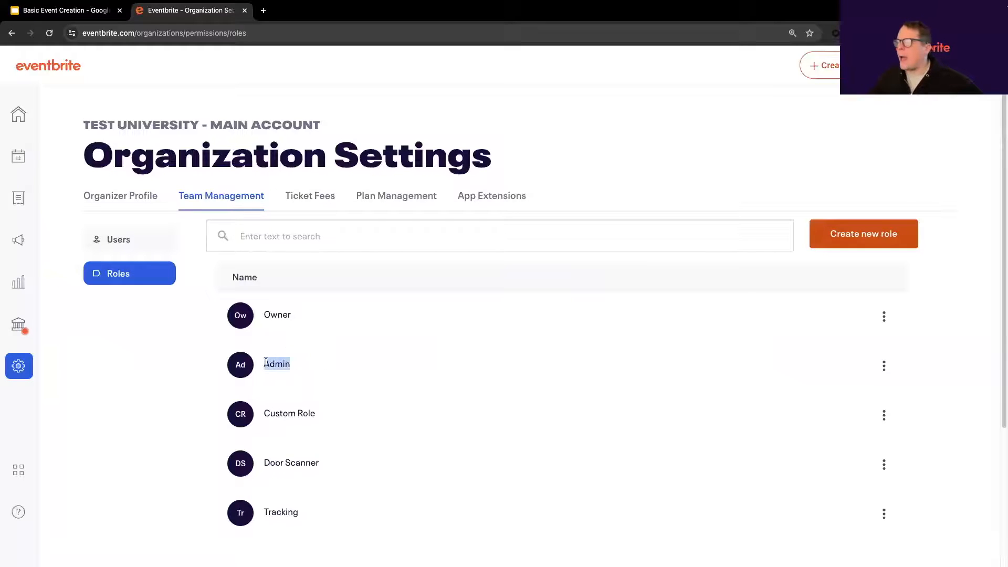
left_click_drag(293, 315, 262, 314)
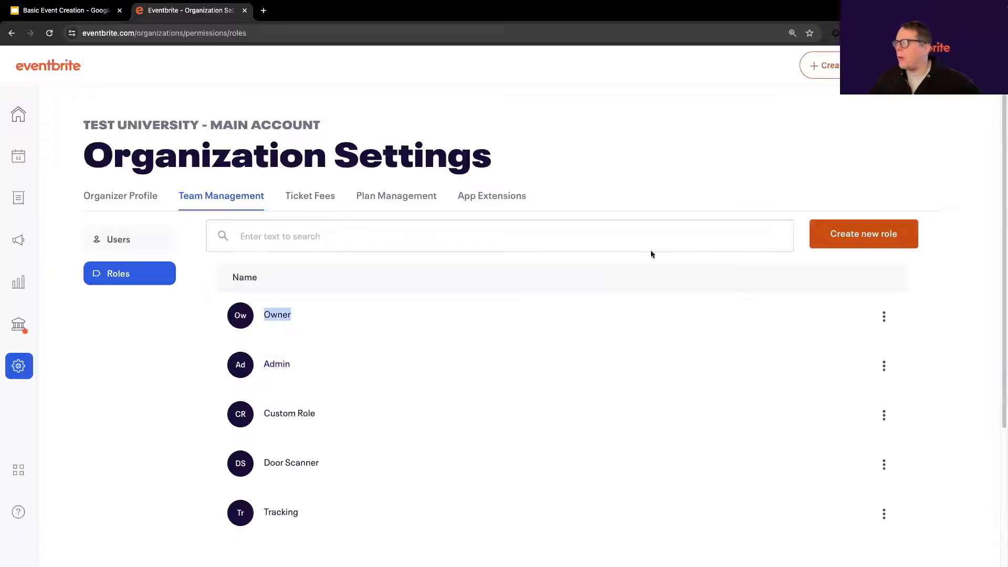
- Review the permissions offered for a new role, cancel without creating it, and return to the team's users
left_click(874, 241)
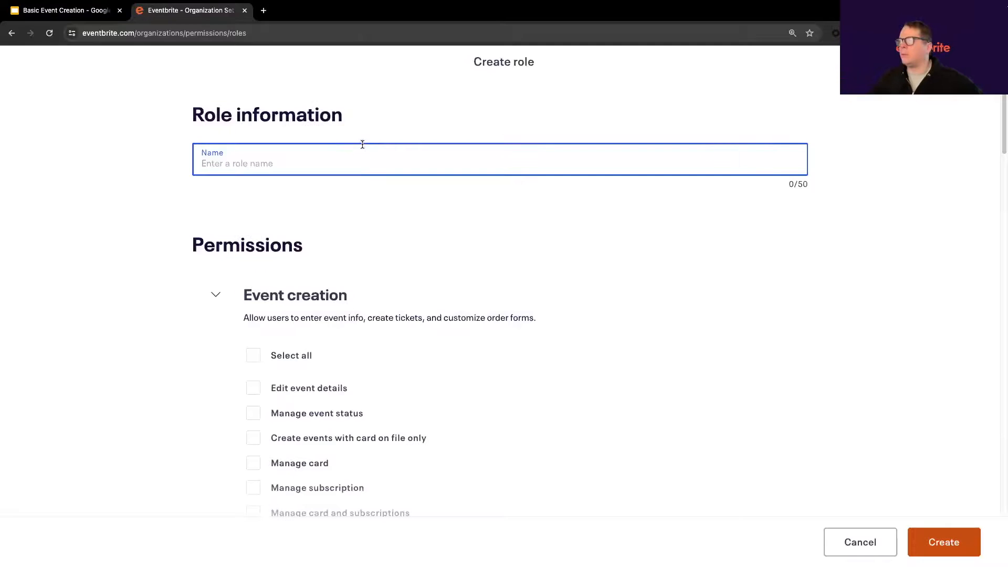
scroll(377, 268, "down", 15)
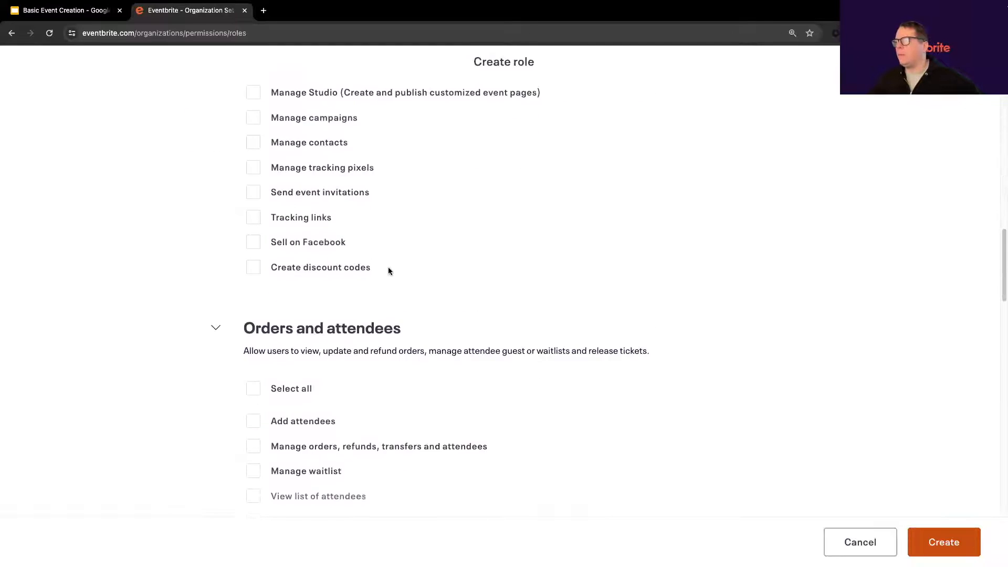
left_click(839, 538)
left_click(121, 240)
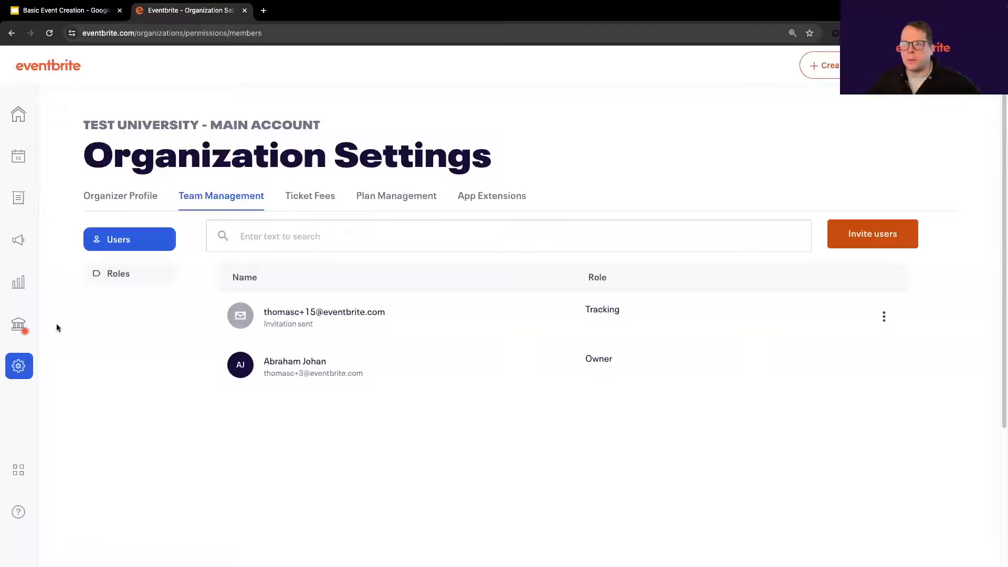
- Dismiss the payouts notice and start building a new event from scratch from the events list
mouse_move(35, 323)
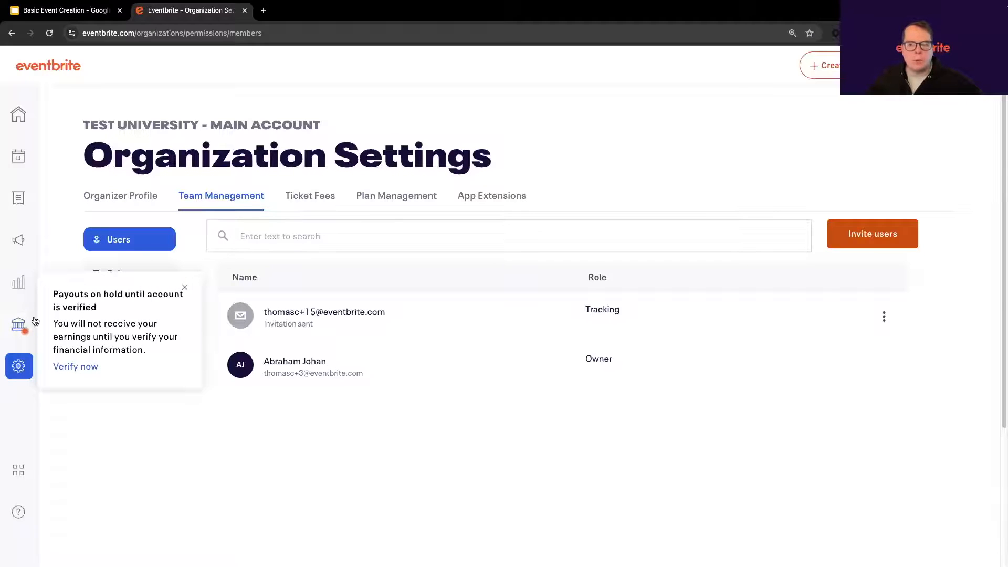
left_click(185, 288)
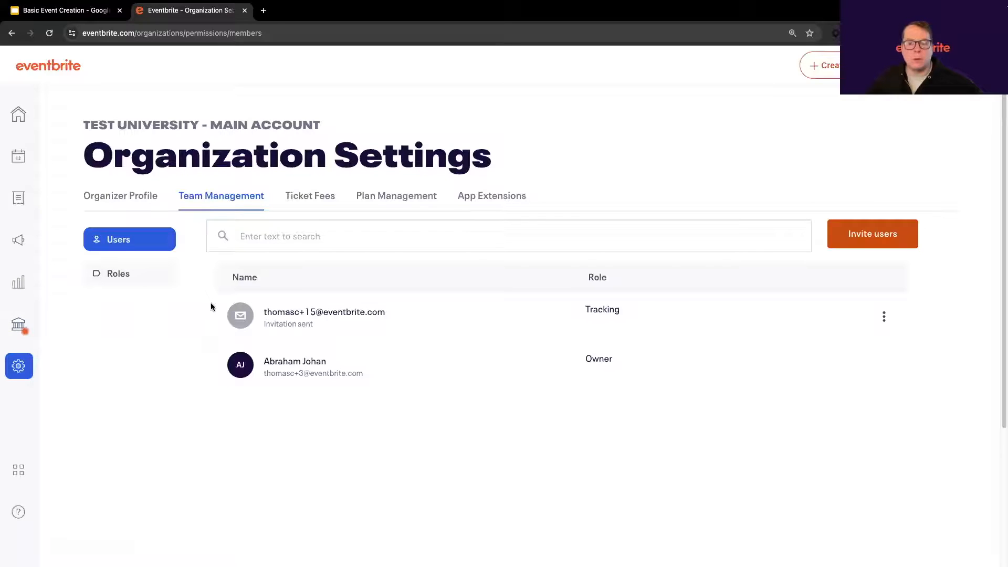
left_click(20, 160)
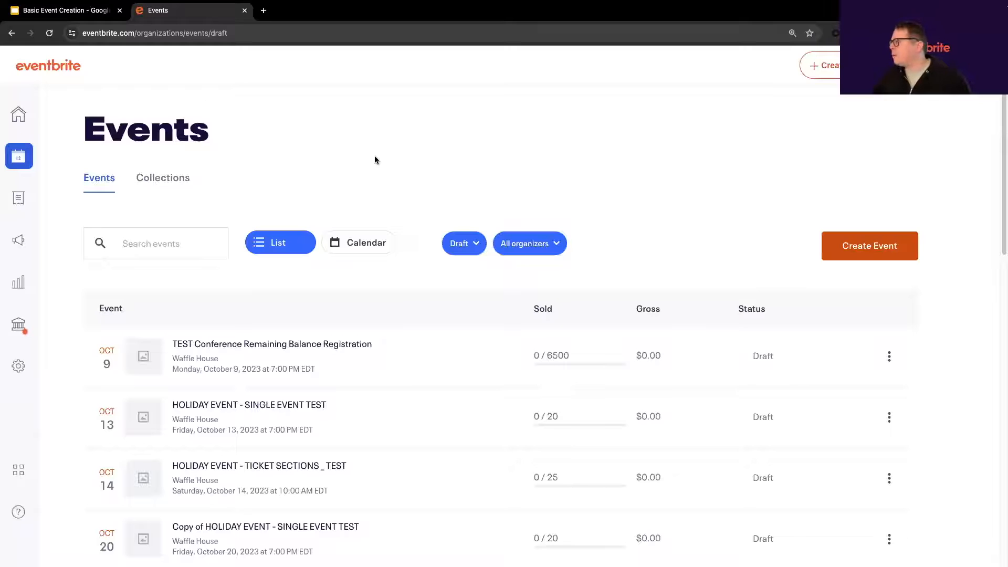
left_click(852, 255)
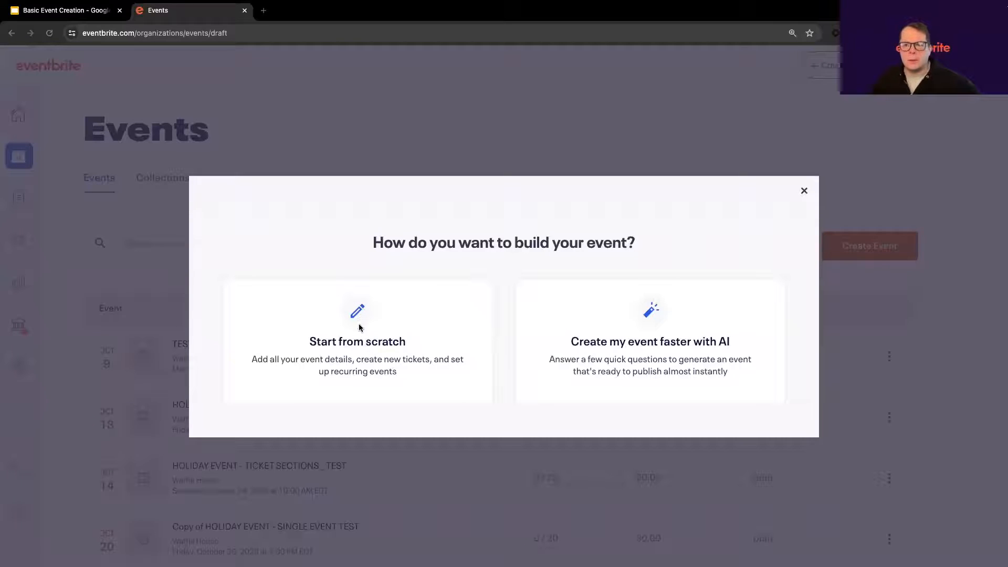
left_click(355, 362)
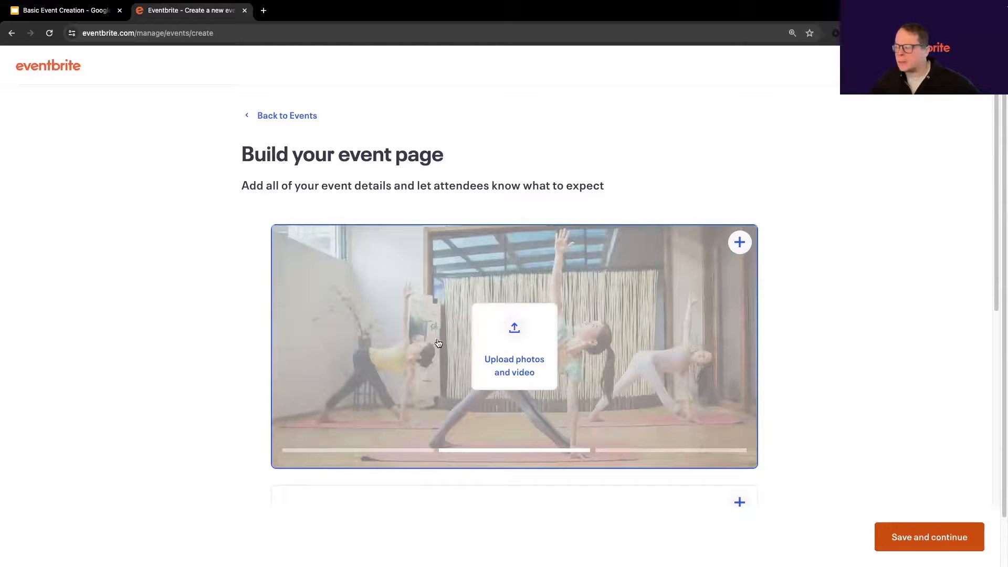
- Open the images and video section of the new event page and bring up its example images
scroll(305, 350, "down", 3)
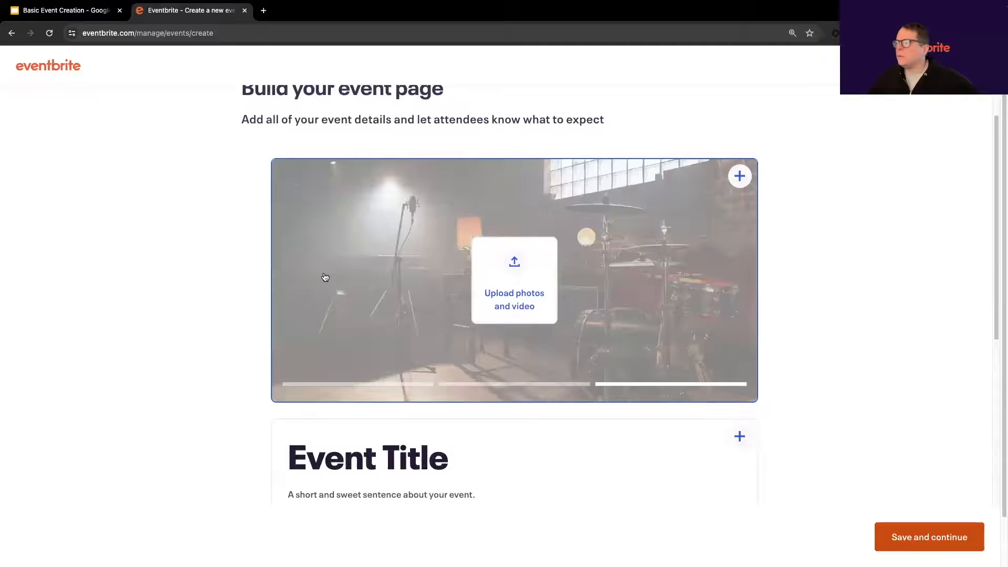
scroll(289, 336, "up", 1)
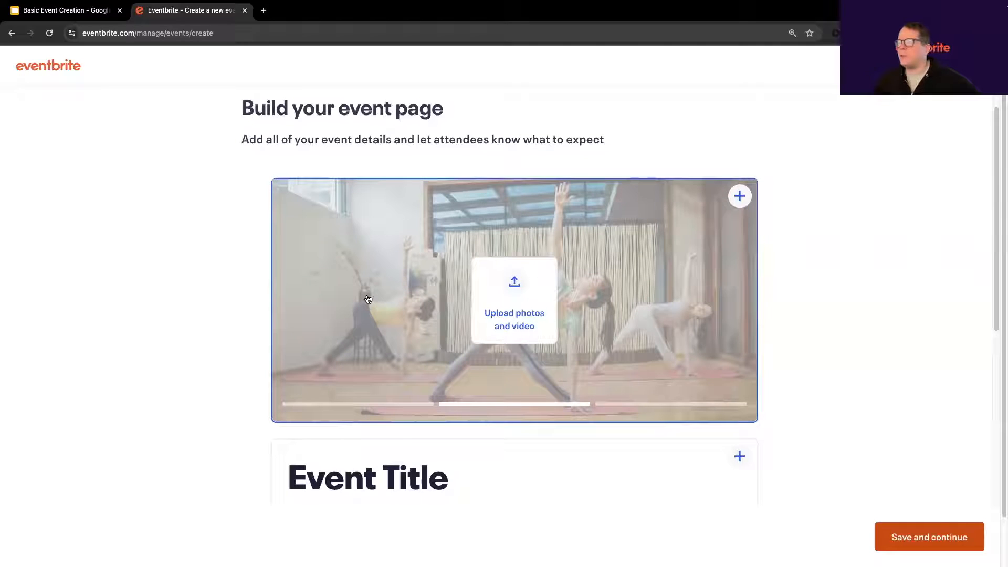
scroll(370, 294, "down", 1)
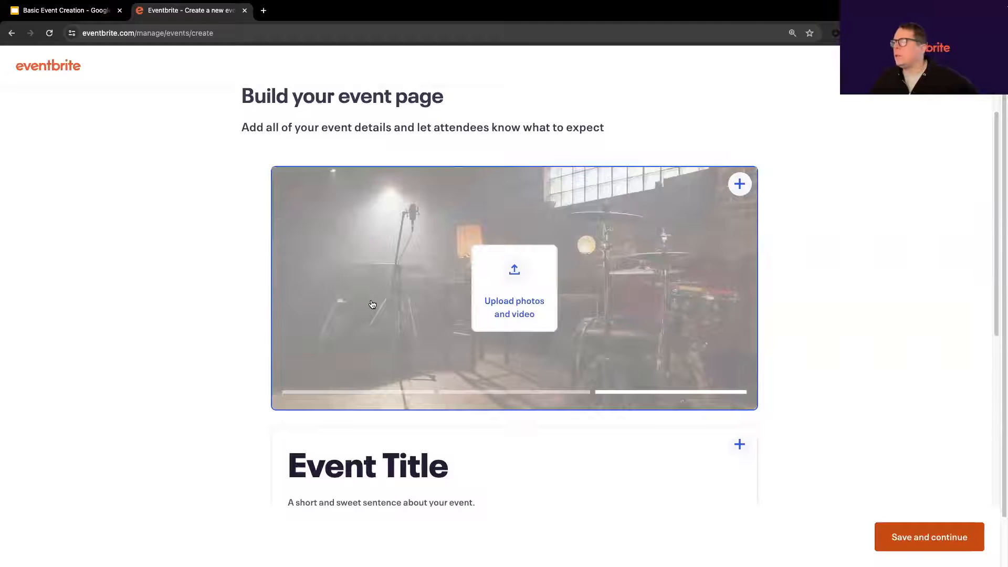
scroll(357, 315, "down", 1)
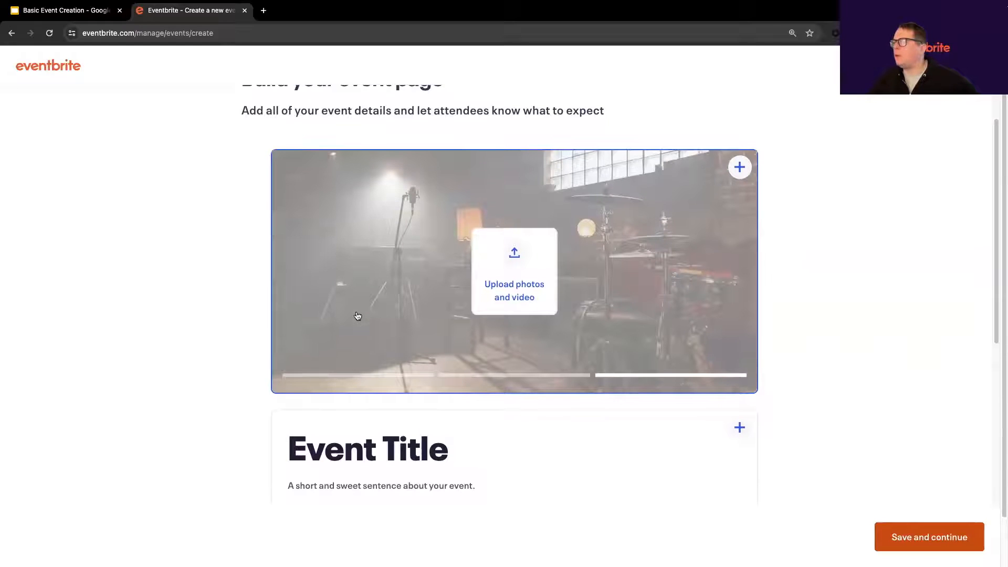
left_click(376, 293)
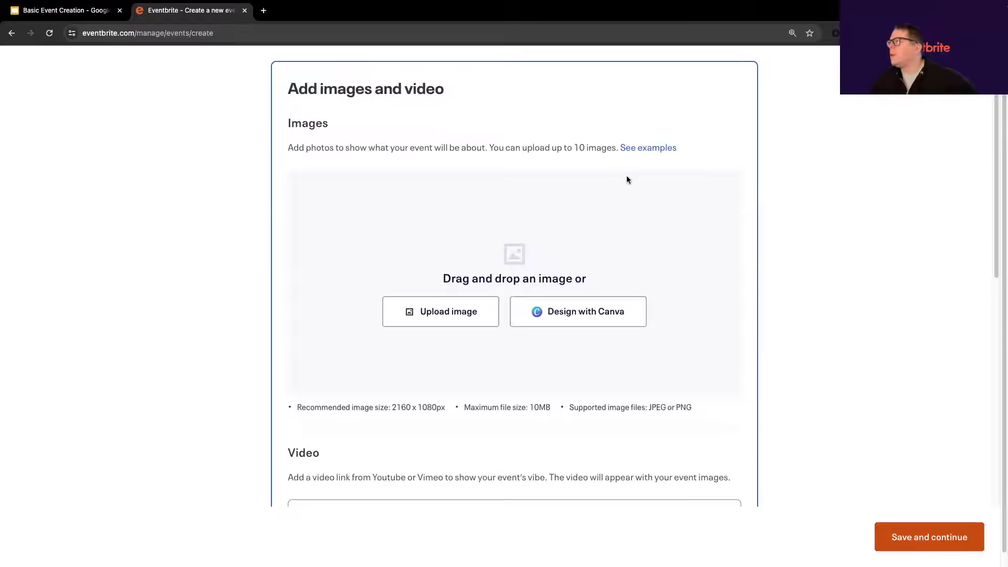
left_click(636, 150)
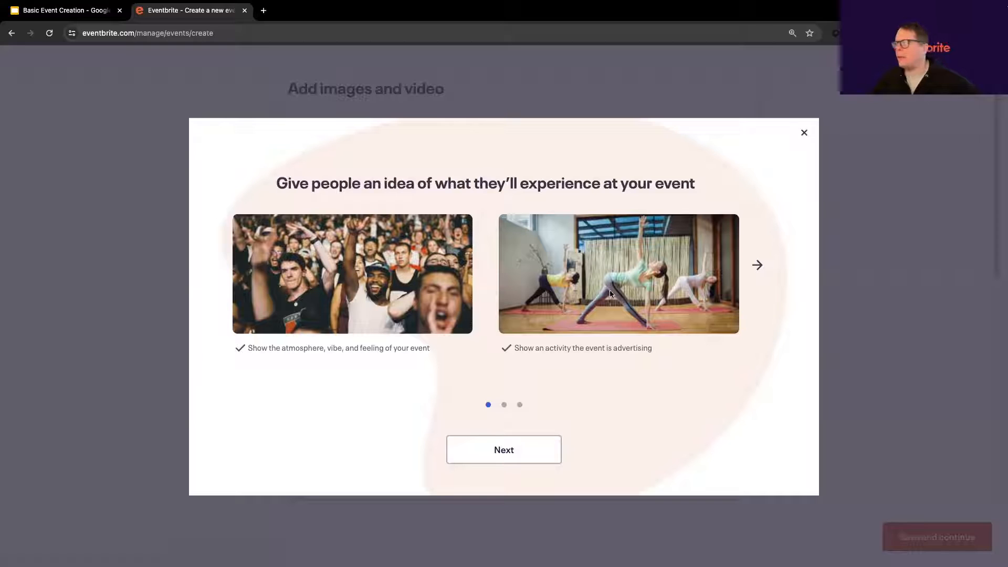
- Review the example event images, close them, and examine the recommended image size, maximum file size and supported formats
left_click(765, 271)
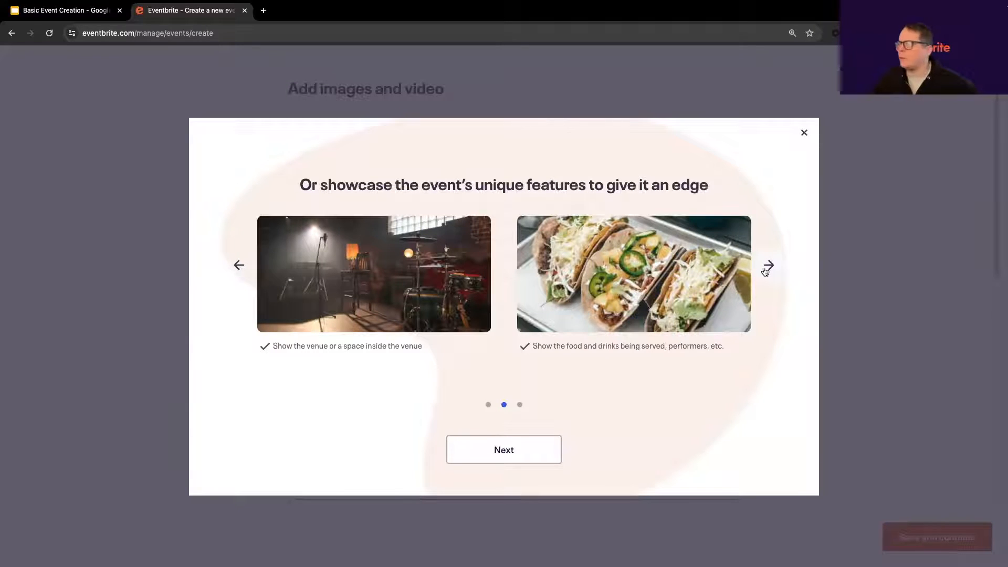
left_click(768, 266)
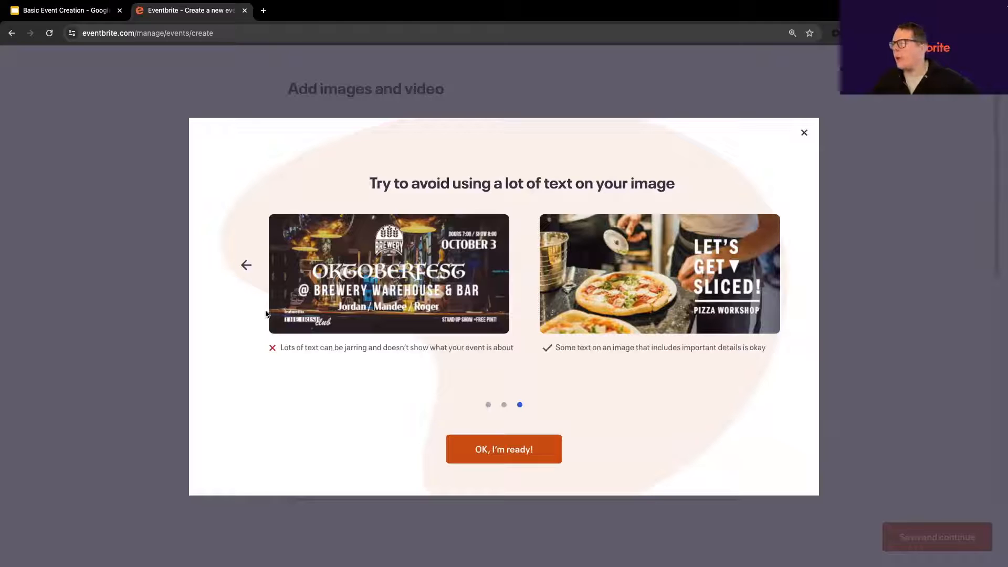
left_click(246, 267)
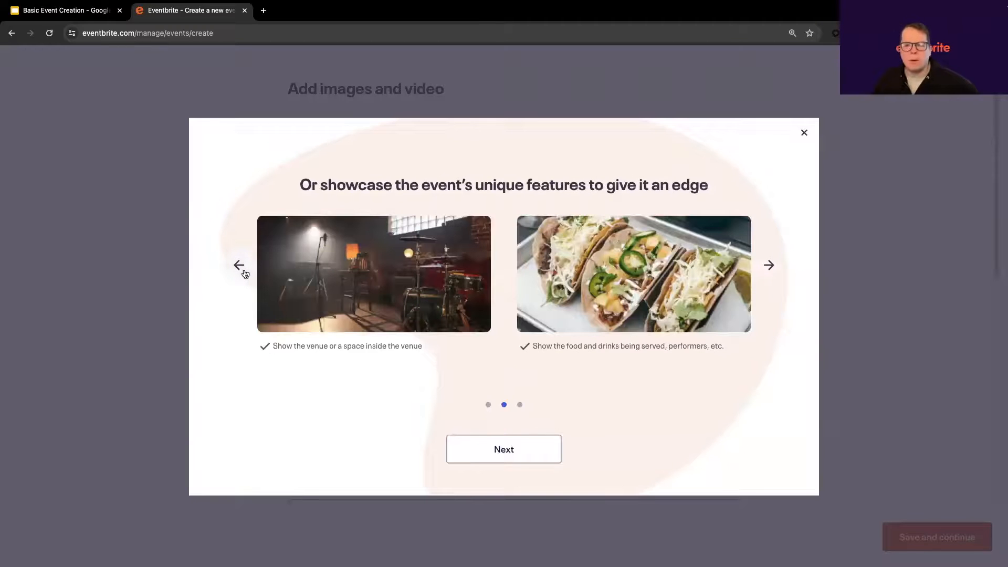
left_click(240, 274)
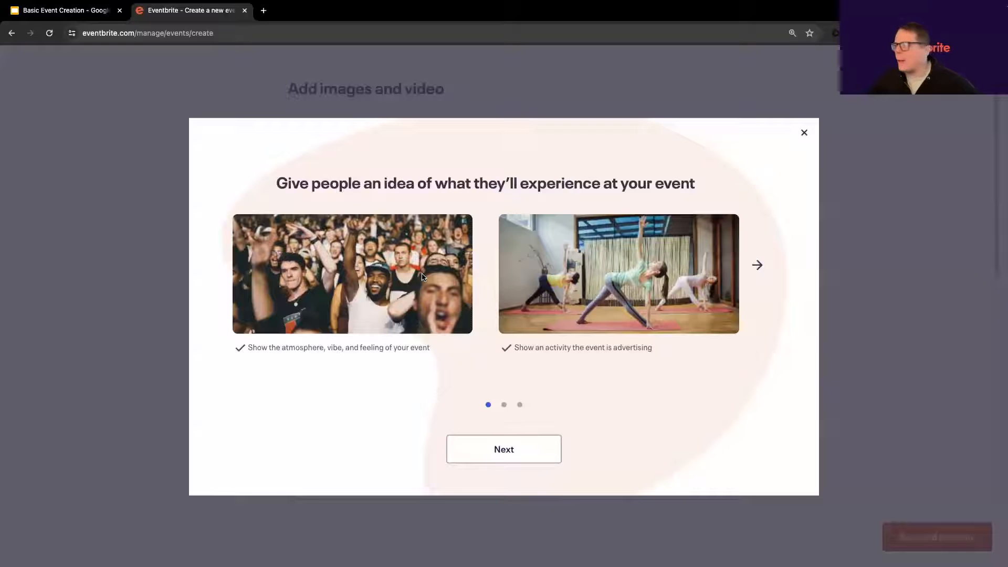
left_click(757, 265)
left_click(756, 265)
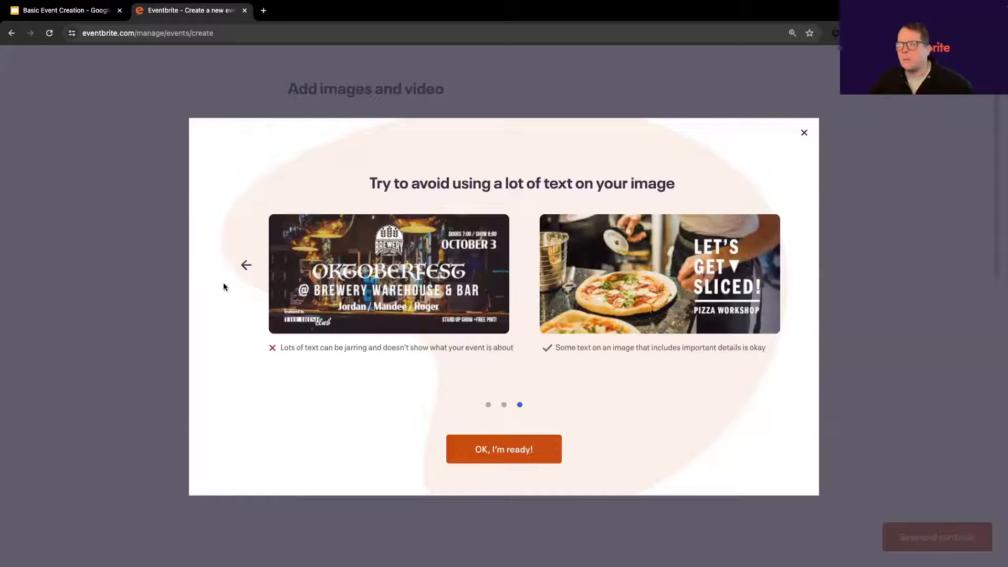
left_click(242, 266)
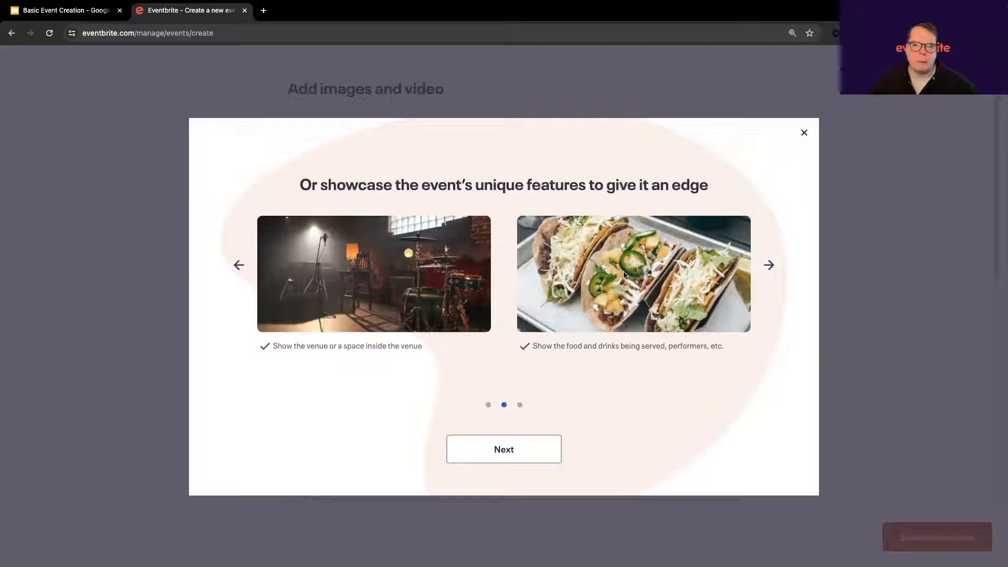
left_click(804, 133)
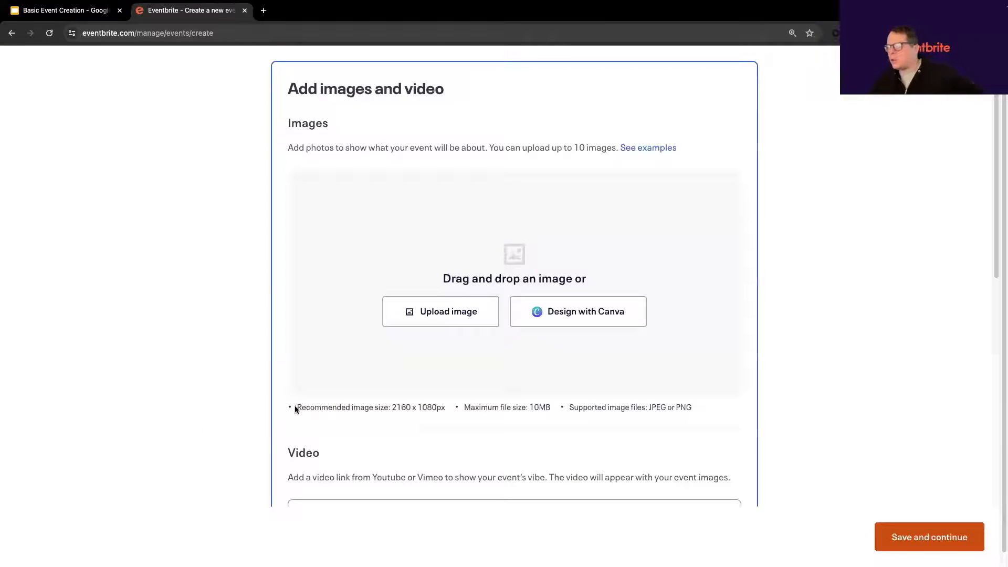
left_click_drag(294, 405, 572, 414)
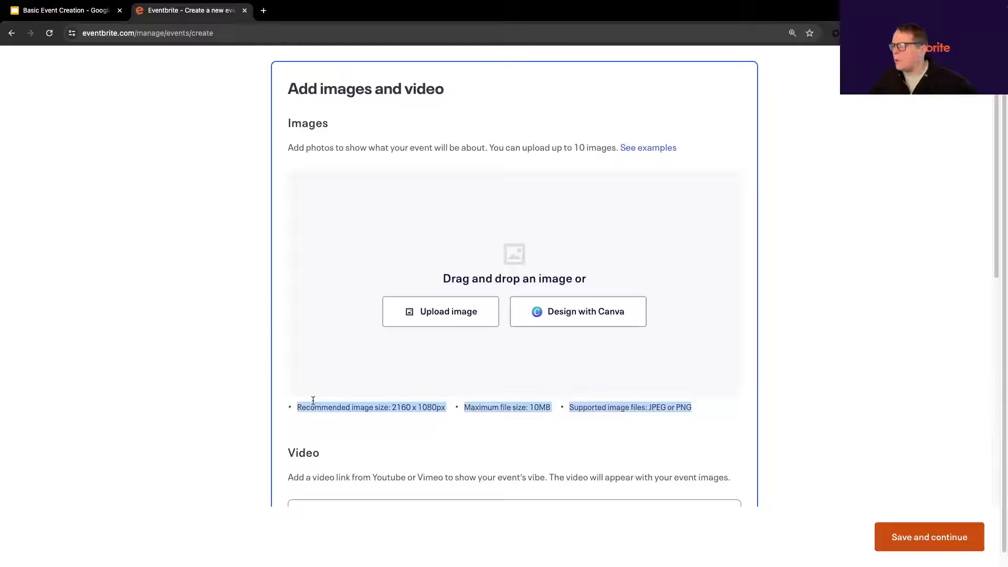
left_click_drag(297, 408, 664, 410)
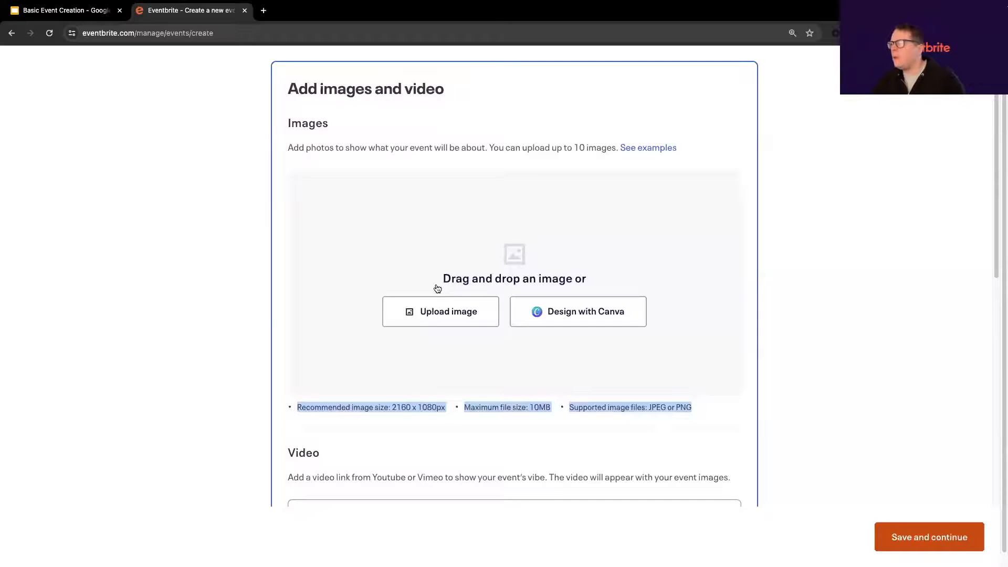
- Upload the 12.19.41 PM screenshot from the 80s Night folder in Test Event Pictures as the event image, keeping the default crop
left_click(420, 304)
left_click(169, 186)
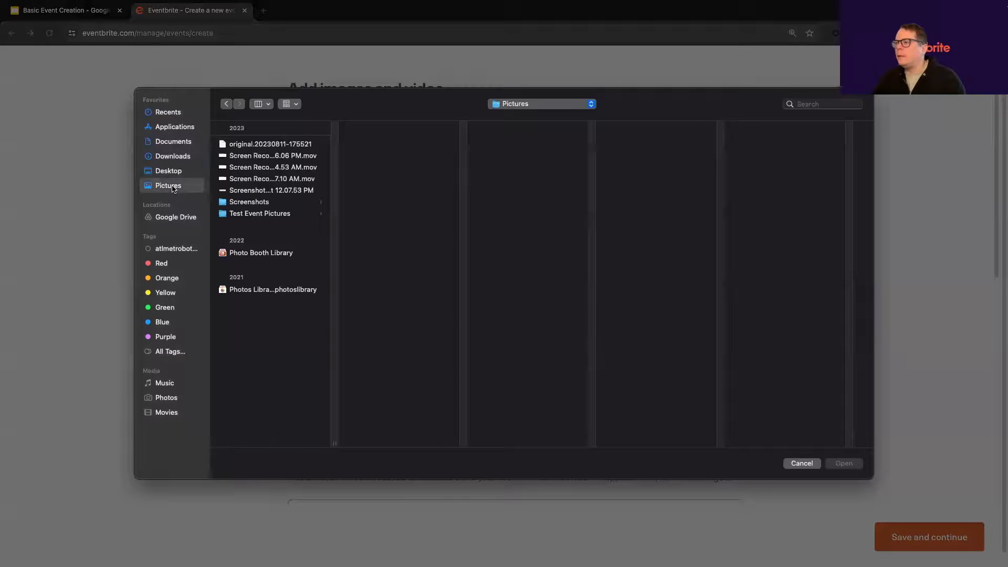
left_click(274, 215)
left_click(378, 195)
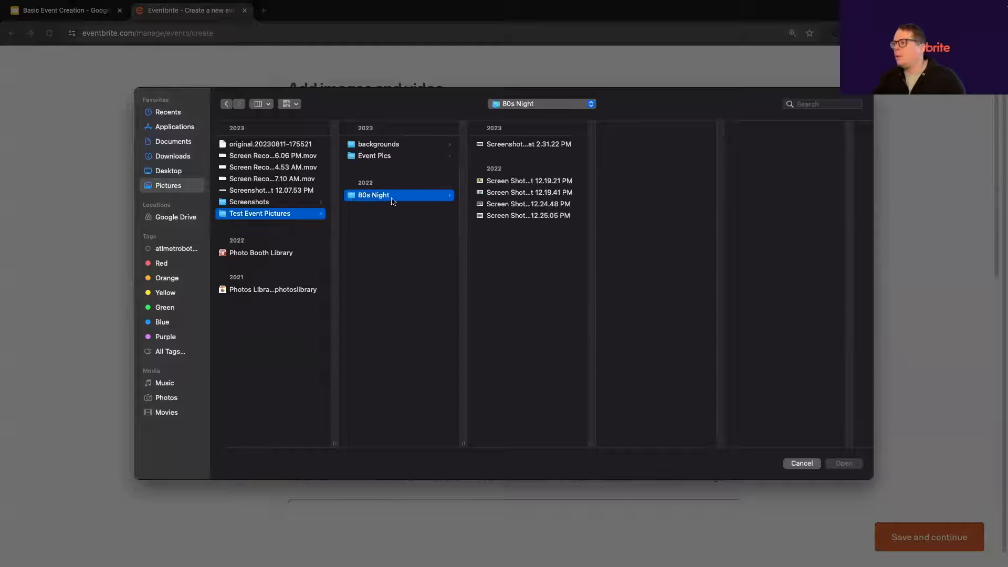
left_click(494, 193)
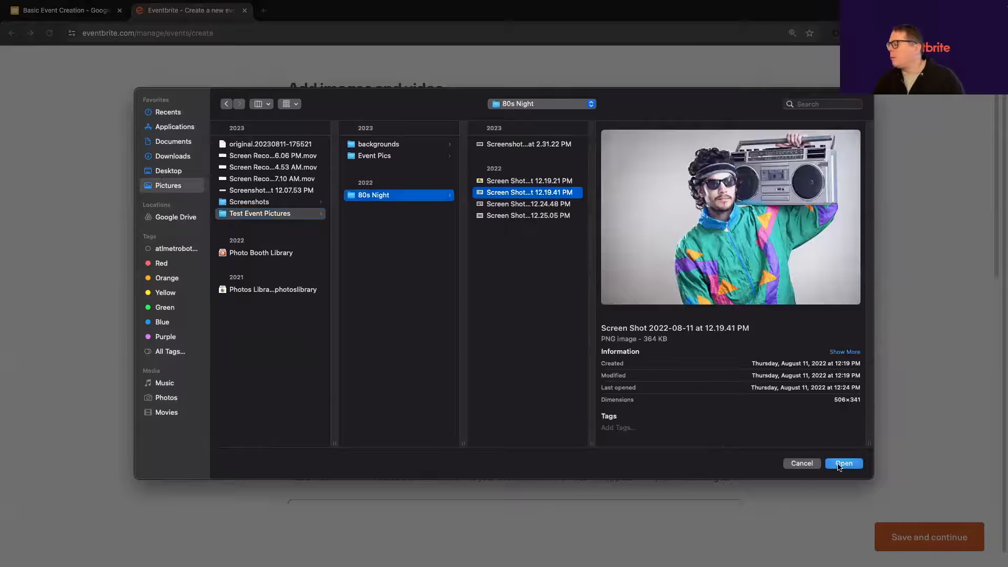
key("Return")
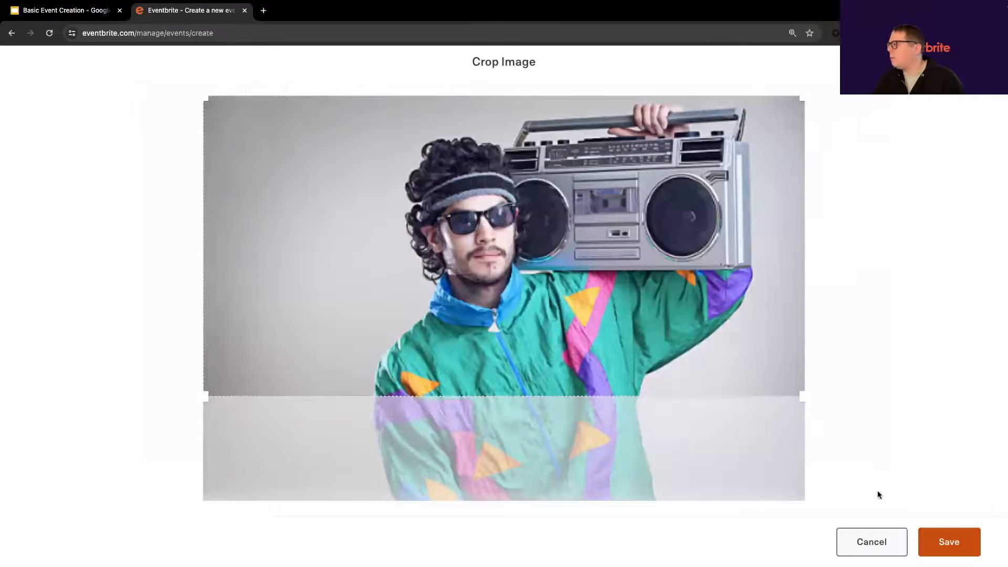
left_click(948, 546)
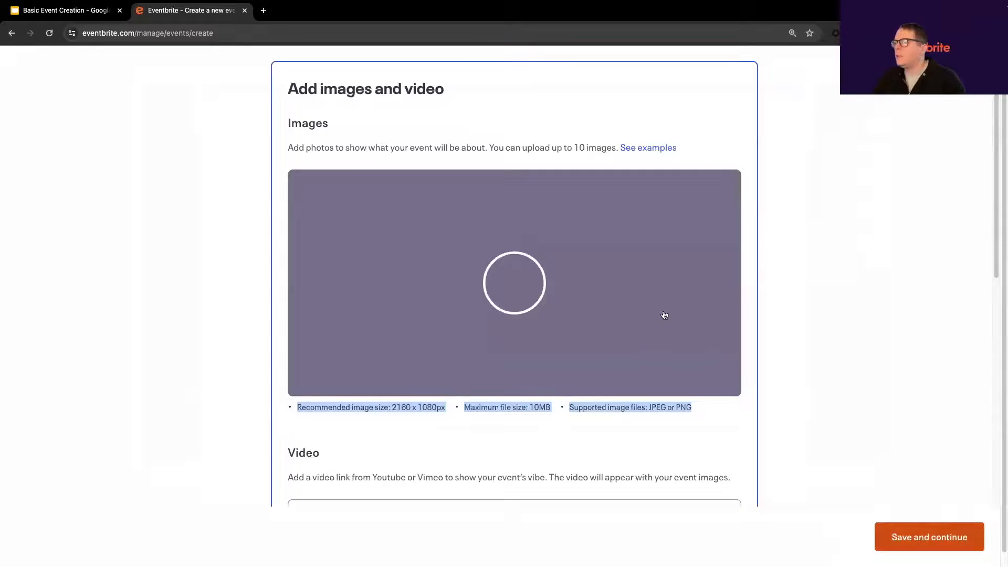
- Examine the video link field and the title, date and location sections of the event page
scroll(582, 334, "down", 3)
left_click(405, 407)
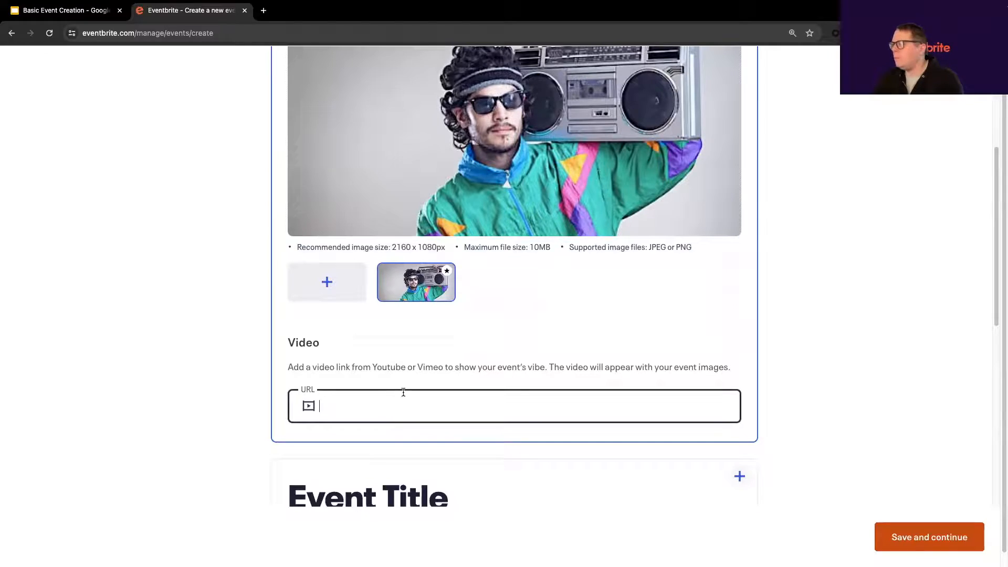
scroll(402, 391, "down", 4)
scroll(406, 389, "down", 2)
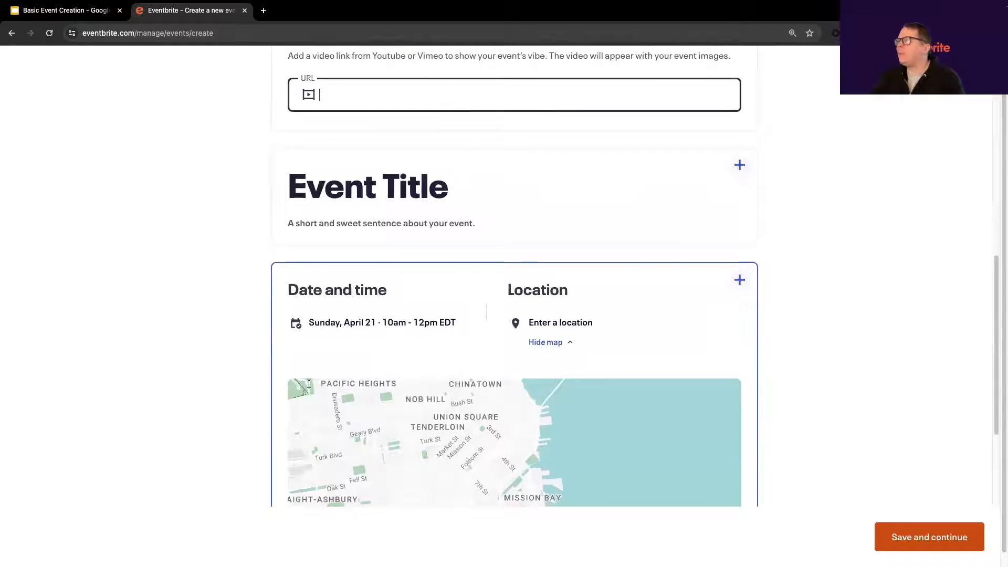
scroll(278, 354, "up", 1)
scroll(417, 336, "up", 9)
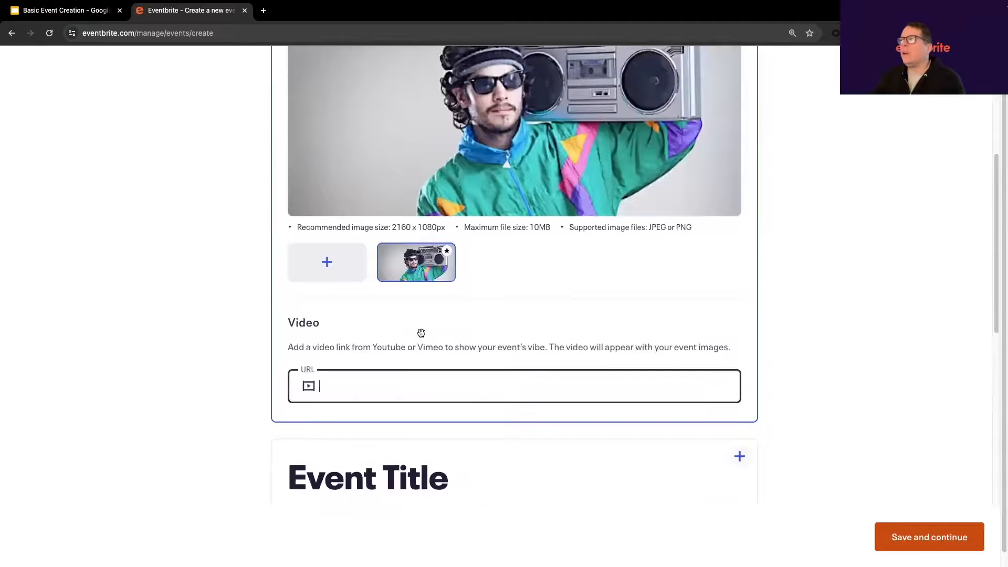
scroll(419, 338, "down", 4)
scroll(414, 335, "down", 4)
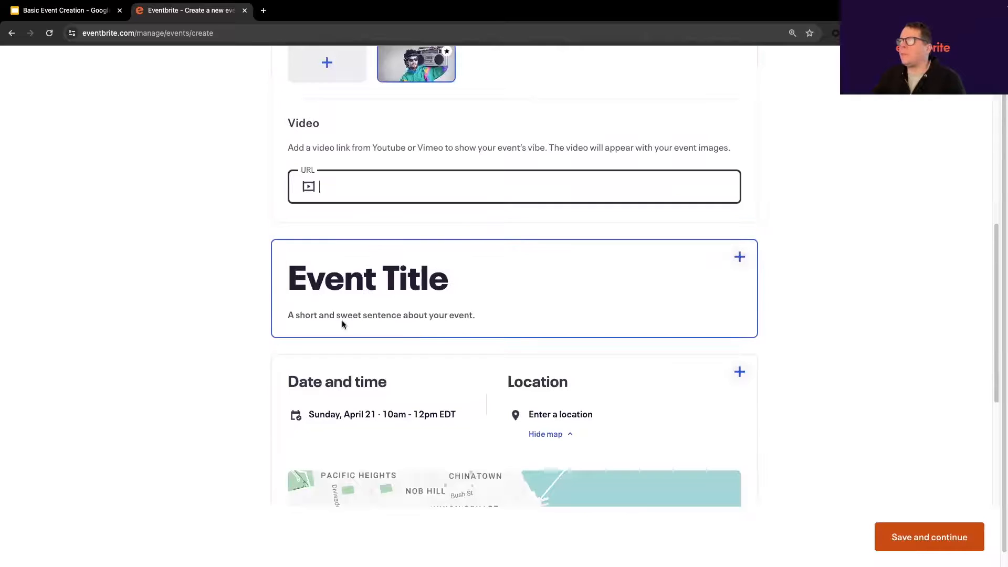
- Open the event overview for editing, check its title and summary fields, and start on the event title
left_click(397, 283)
scroll(399, 284, "up", 4)
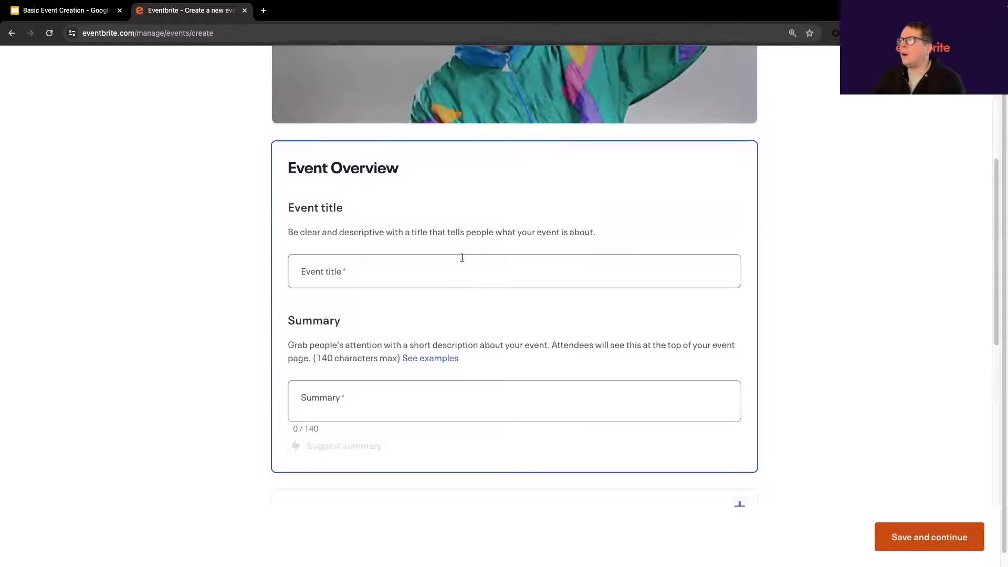
left_click(817, 170)
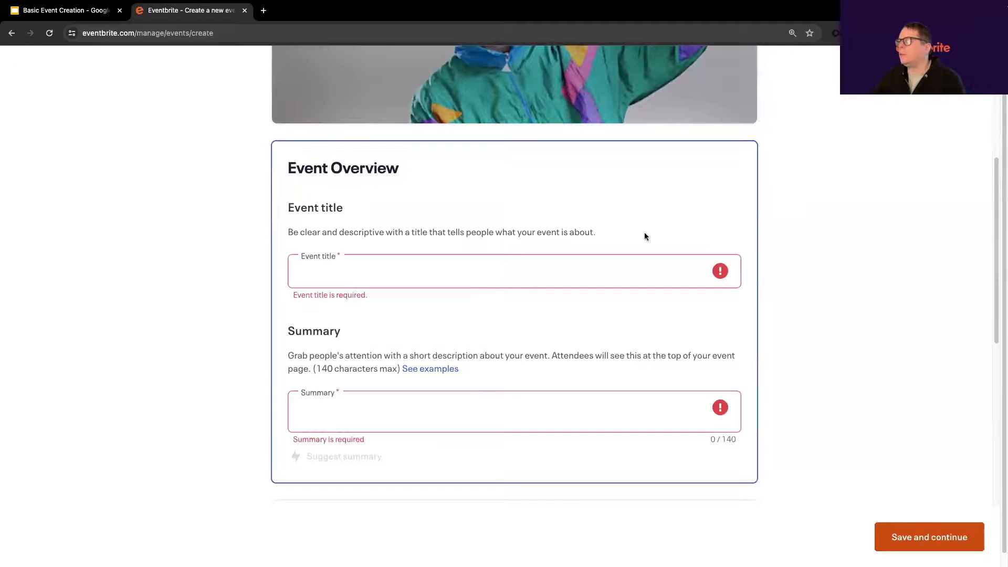
left_click(585, 119)
scroll(437, 445, "up", 2)
scroll(426, 437, "down", 10)
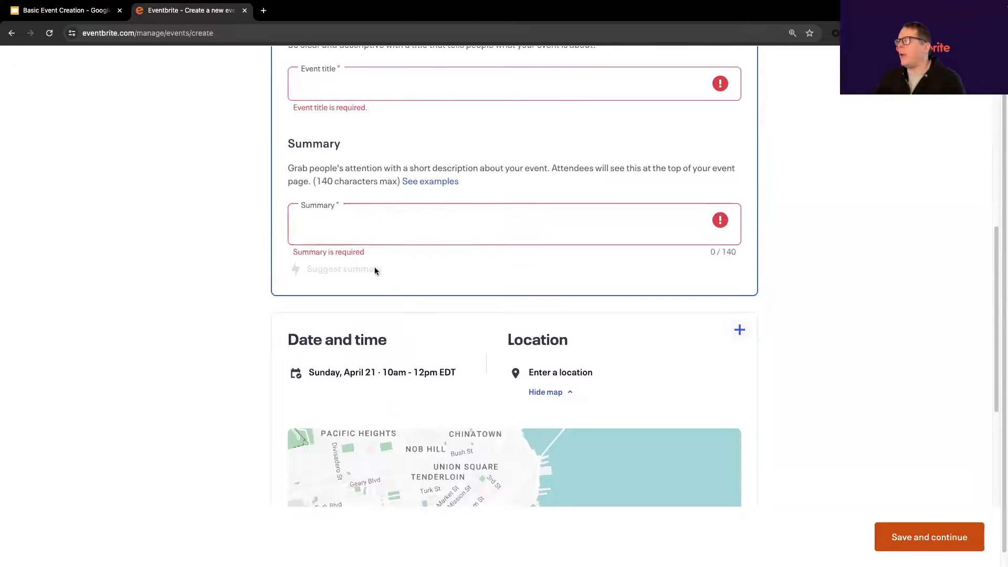
scroll(376, 270, "up", 2)
left_click(374, 182)
scroll(339, 322, "up", 2)
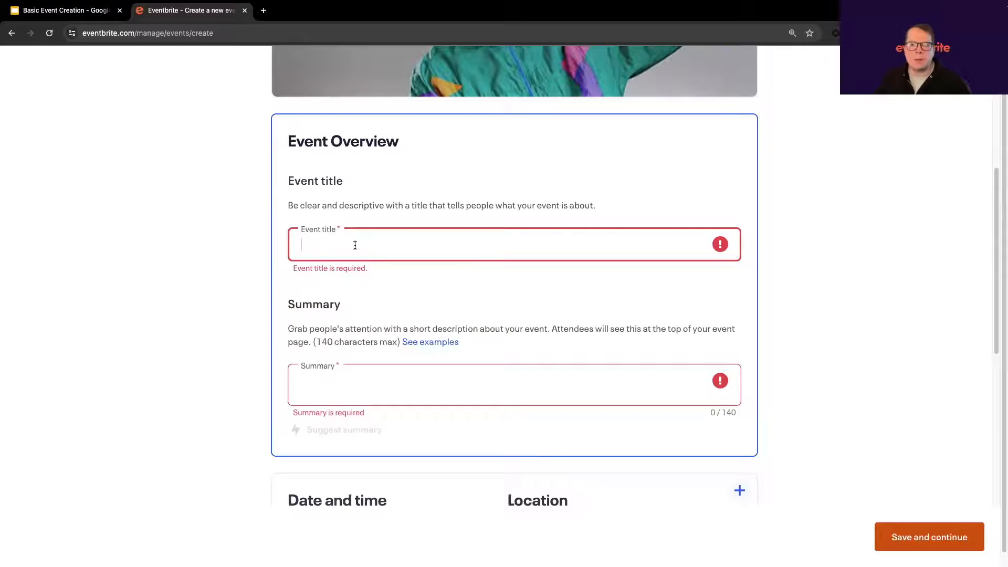
- Enter "South Eastern Farmers Association Conference 2024" as an example event title
type("SEFA")
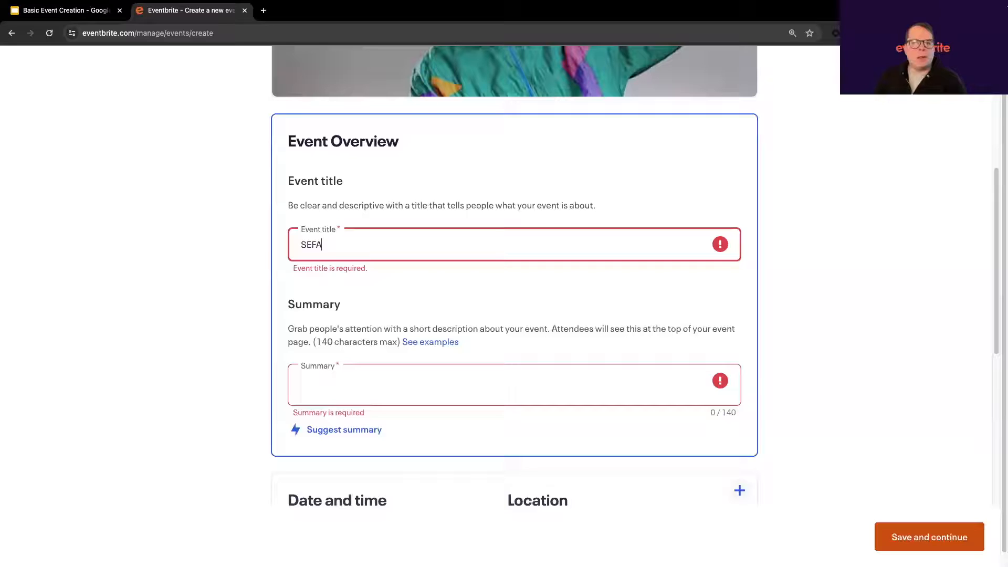
key("BackSpace")
key("BackSpace")
key("BackSpace")
key("BackSpace")
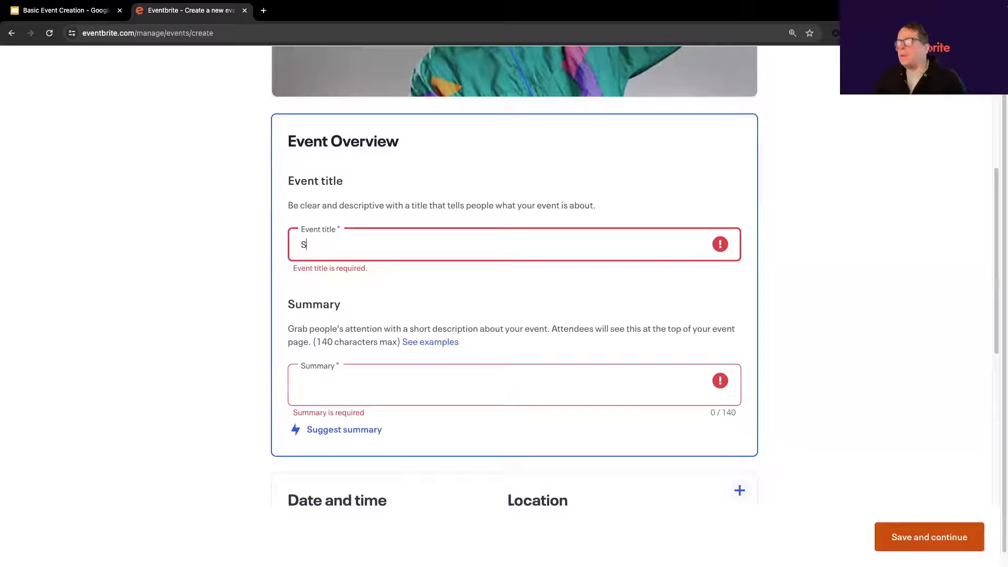
type("SOuth E")
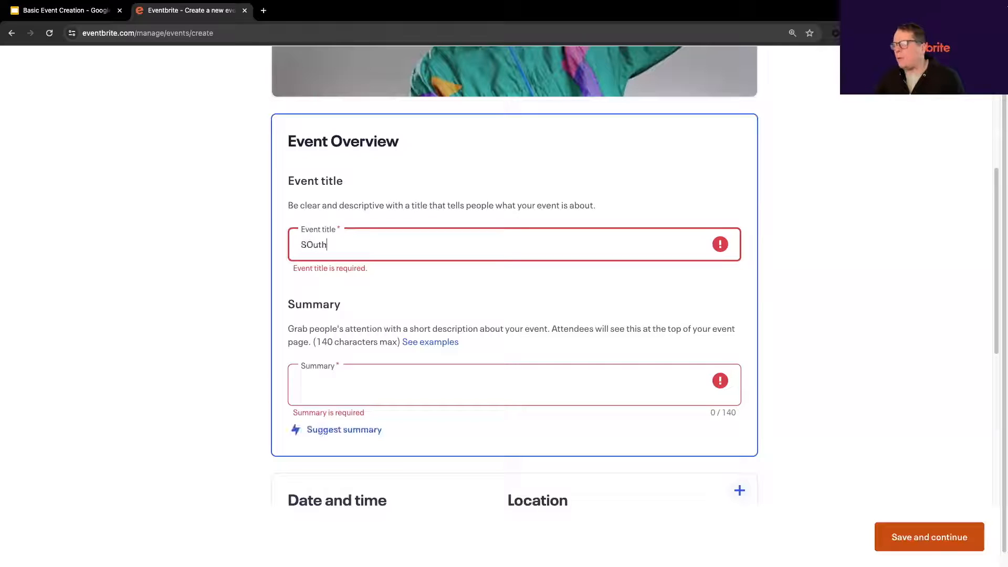
key("BackSpace")
key("BackSpace")
key("BackSpace")
key("BackSpace")
key("BackSpace")
key("BackSpace")
type("outh Eastern Farmers Association Conference 2024")
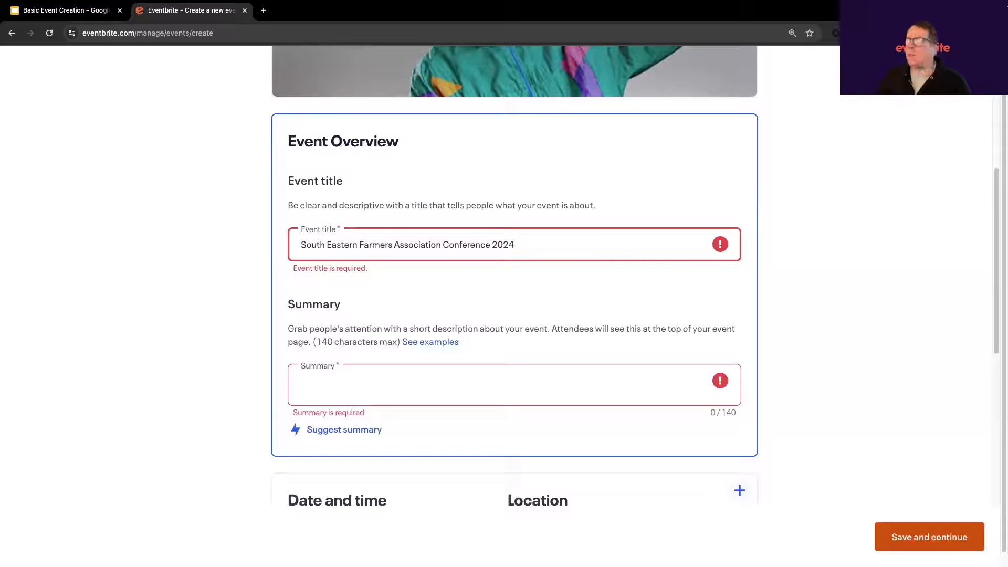
- Replace the event title with "Ignition 2024 - Introduction to Dance Class" and select the full title
triple_click(354, 244)
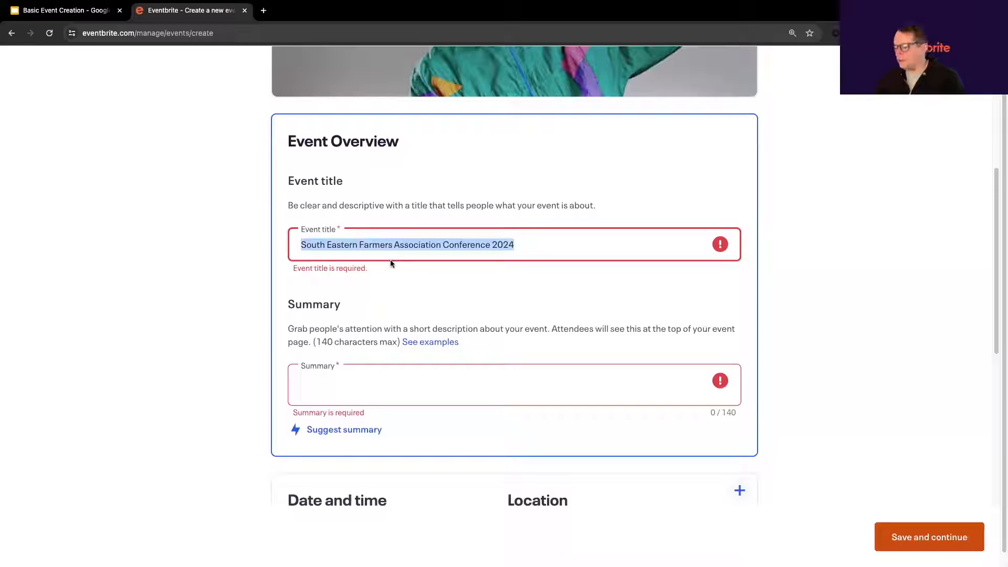
type("Ignition 2024 -")
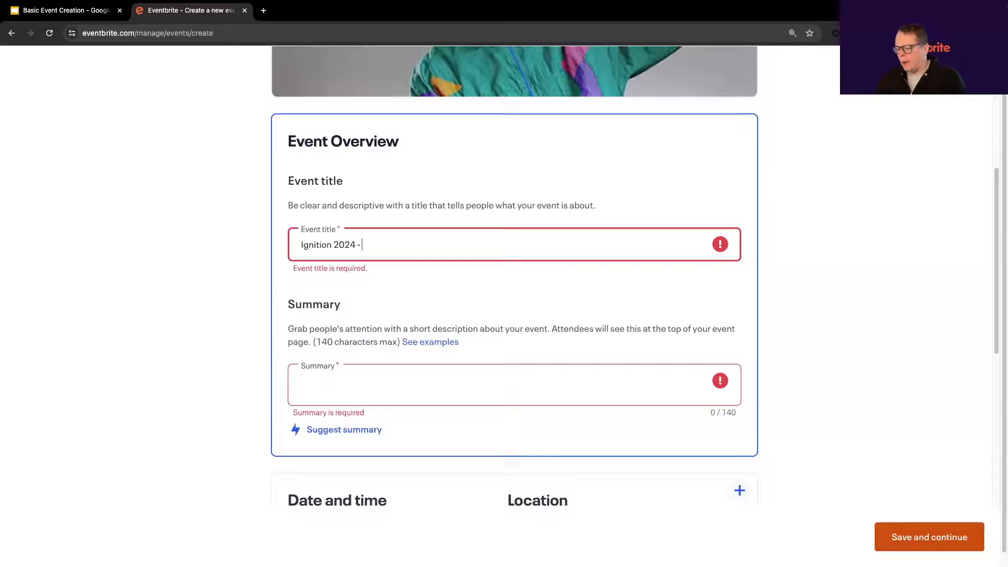
type("Dance")
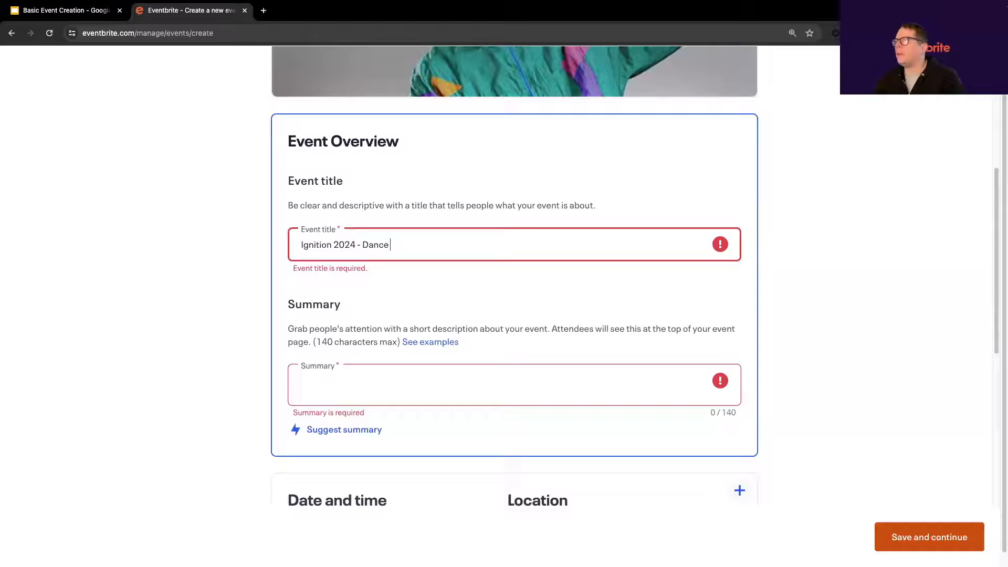
key("BackSpace")
key("BackSpace")
key("BackSpace")
key("BackSpace")
key("BackSpace")
type("Intor")
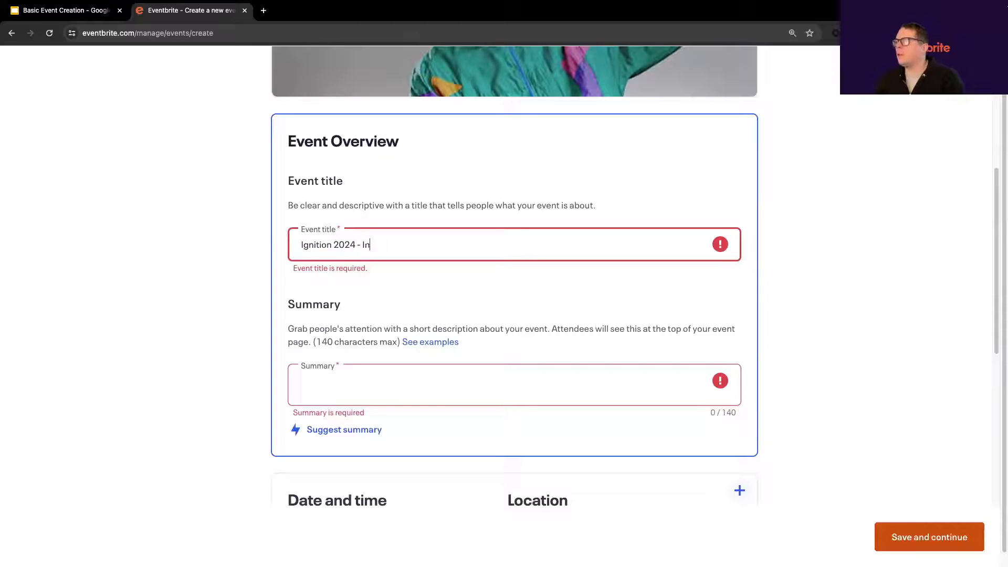
key("BackSpace")
key("BackSpace")
type("rod")
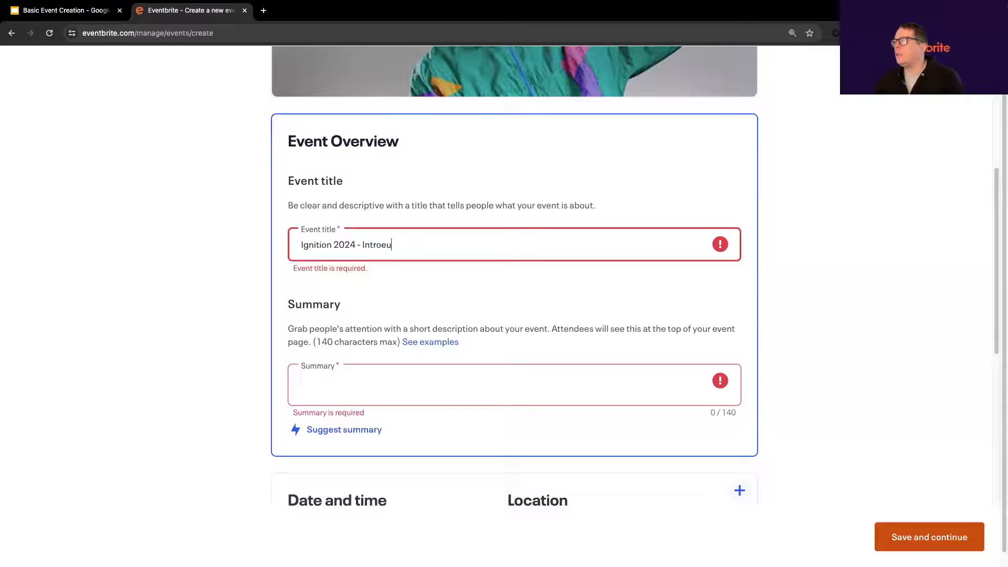
type("uction to Danc")
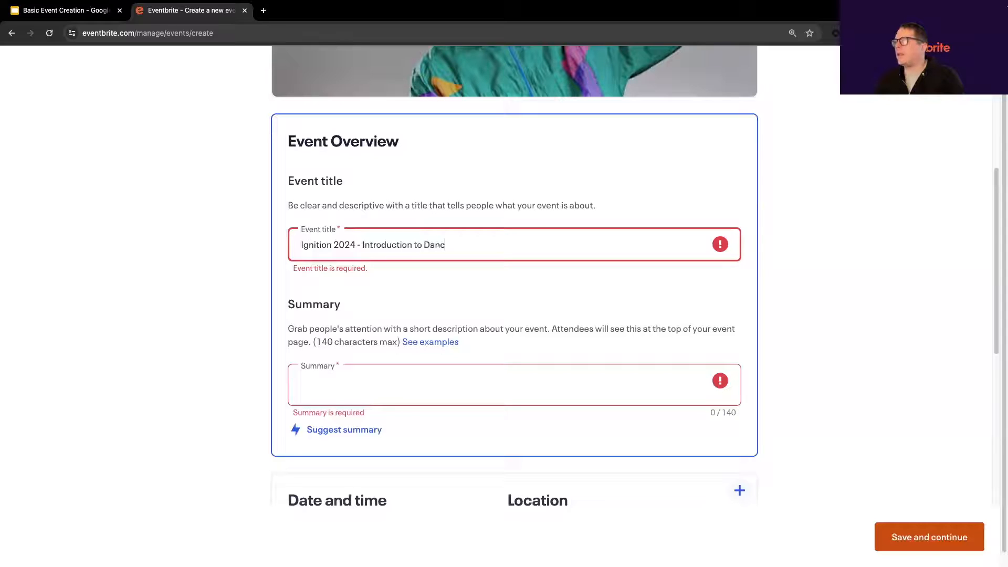
type("e Class")
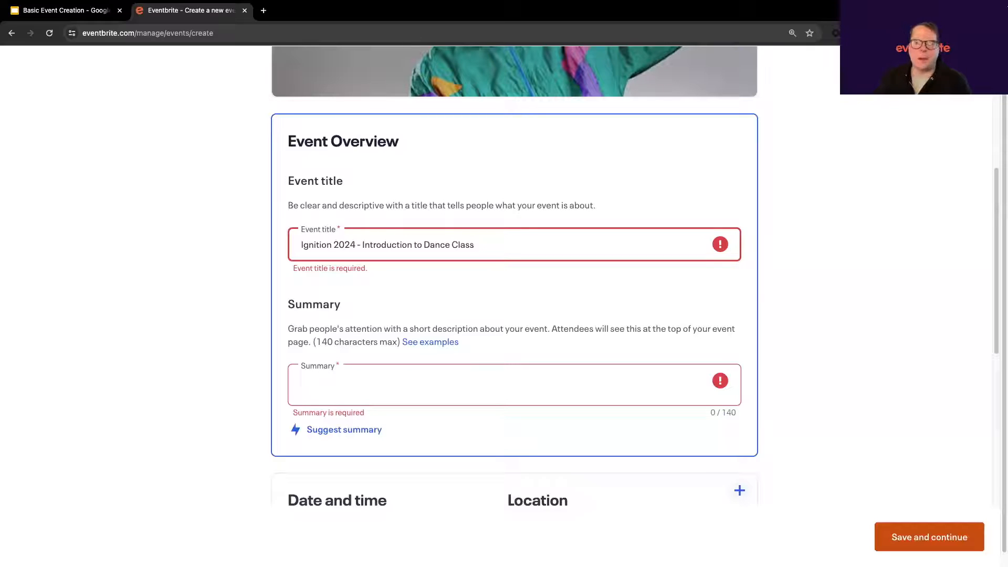
double_click(491, 241)
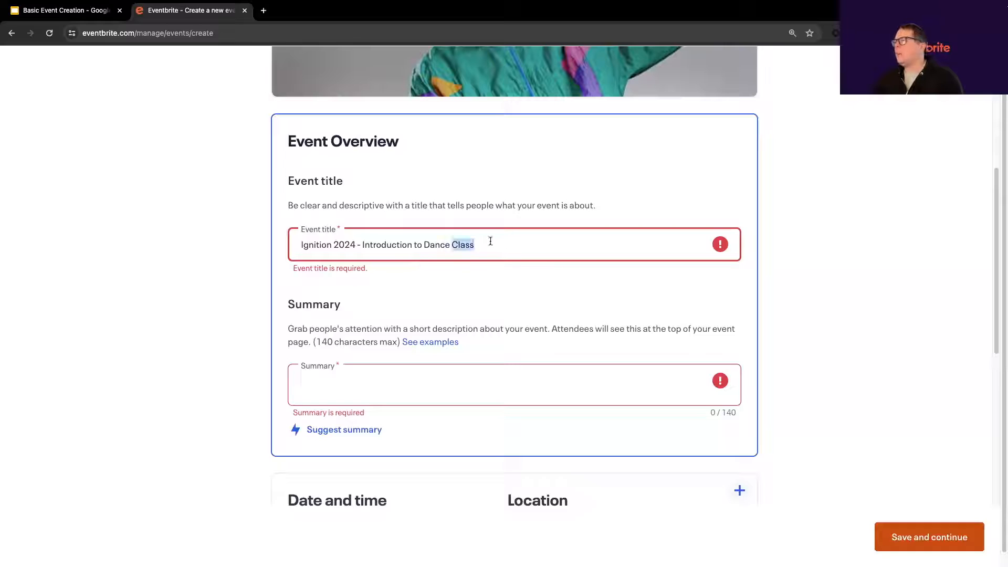
left_click(490, 241)
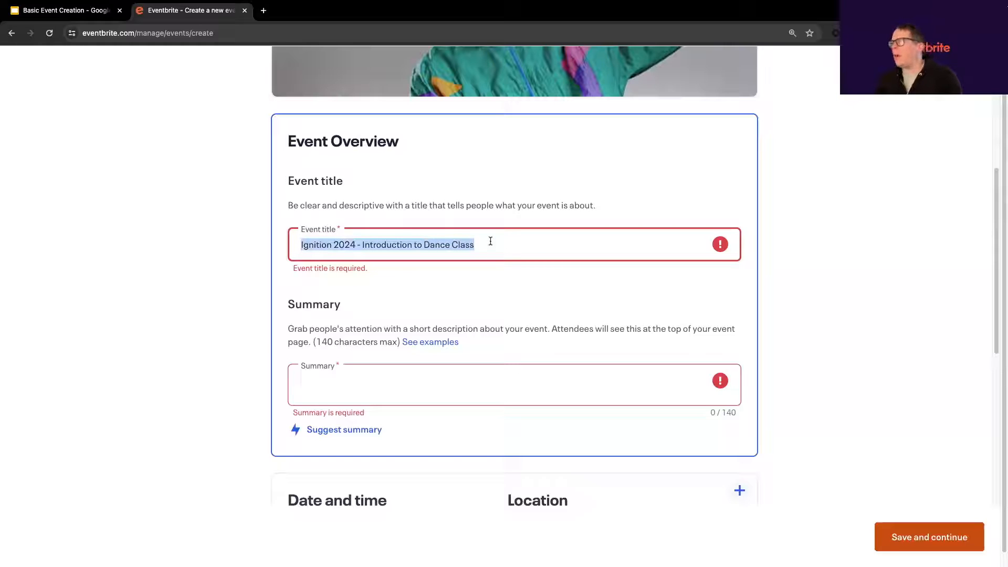
- Replace the event title with "Don't Stop Believin' - Tribute To Journey Concert"
type("Don'")
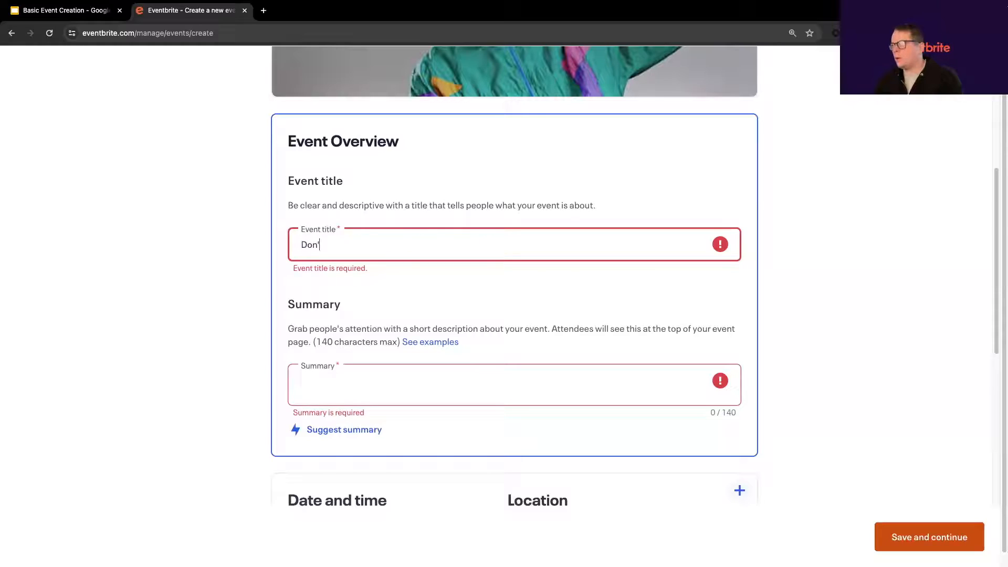
type("t Stop Believ")
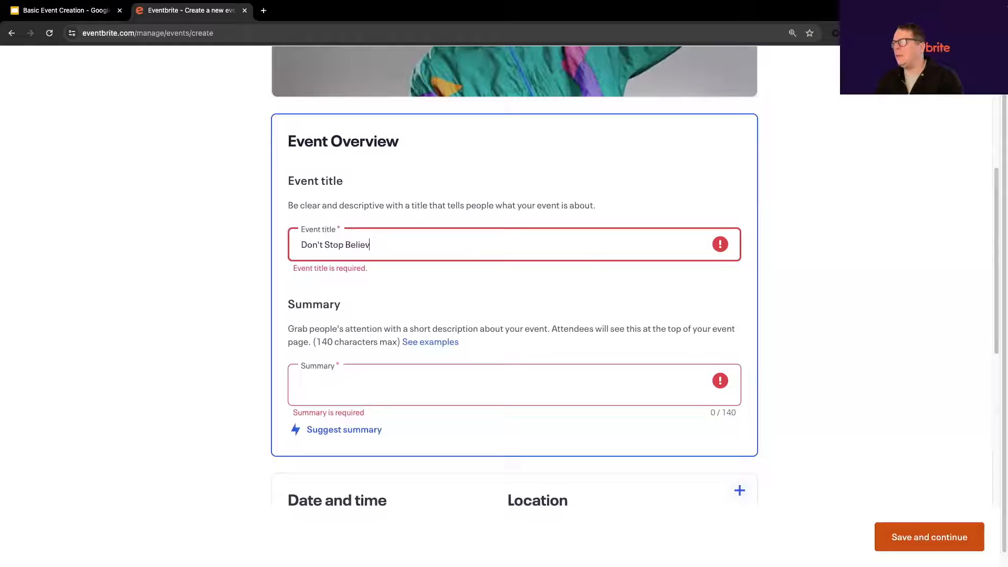
type("in' - Tribute ")
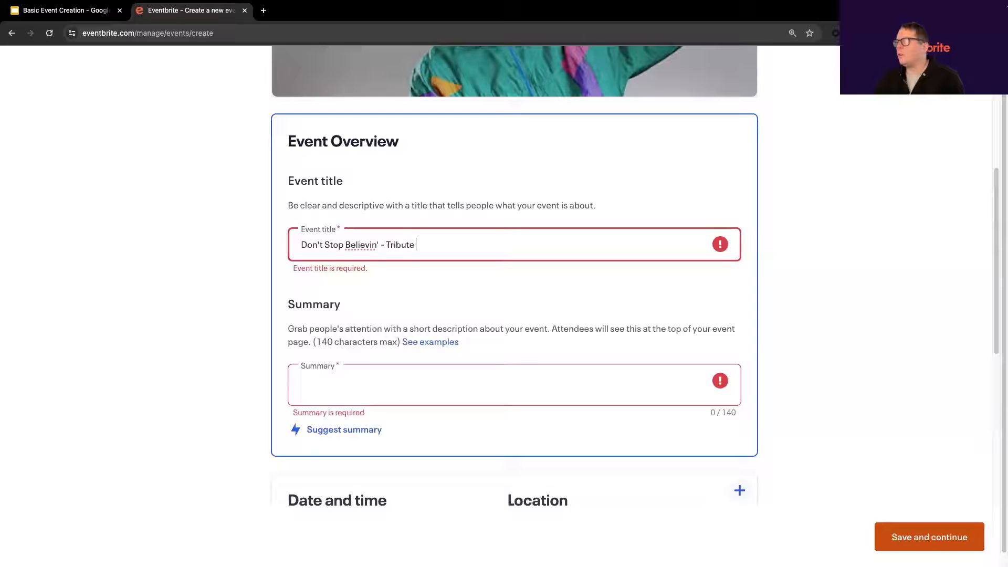
type("To Journey Concert")
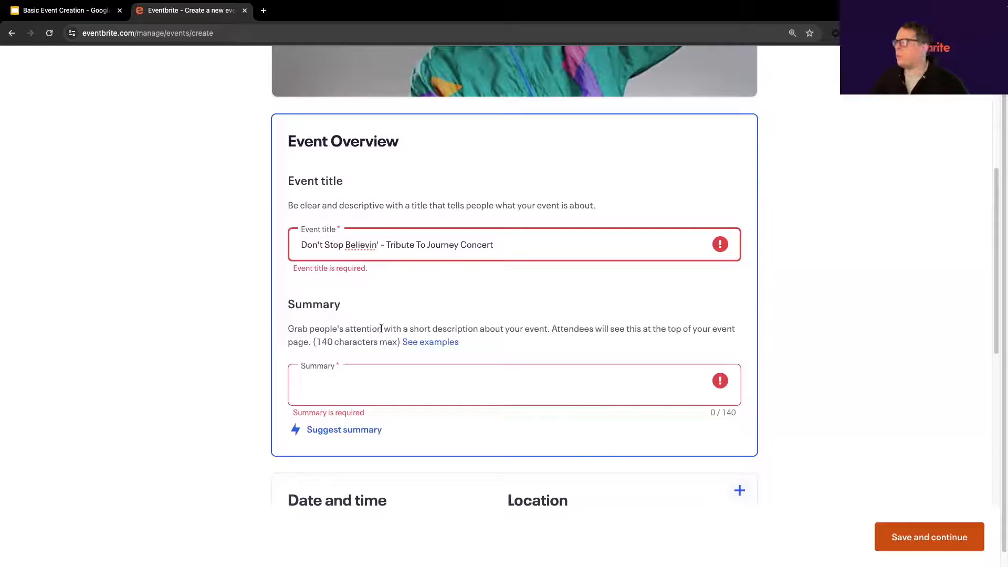
- Fill the event summary with an AI-suggested text based on the event title
scroll(381, 330, "down", 3)
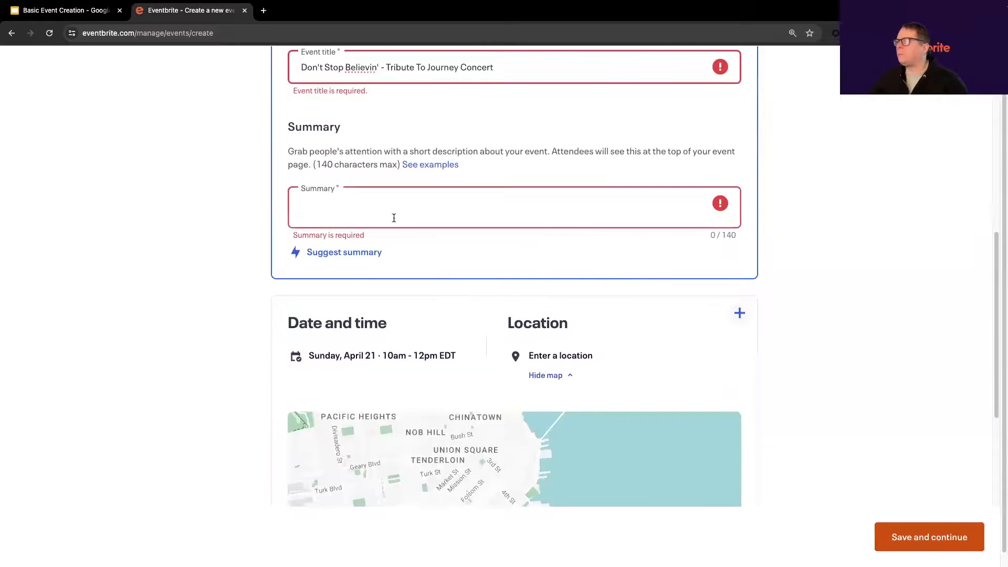
scroll(382, 284, "up", 2)
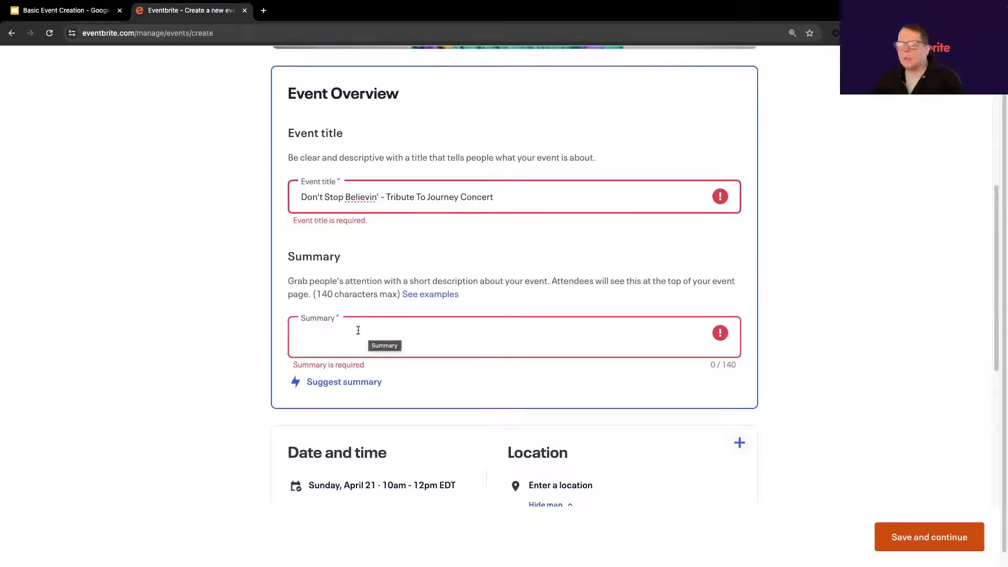
left_click(344, 336)
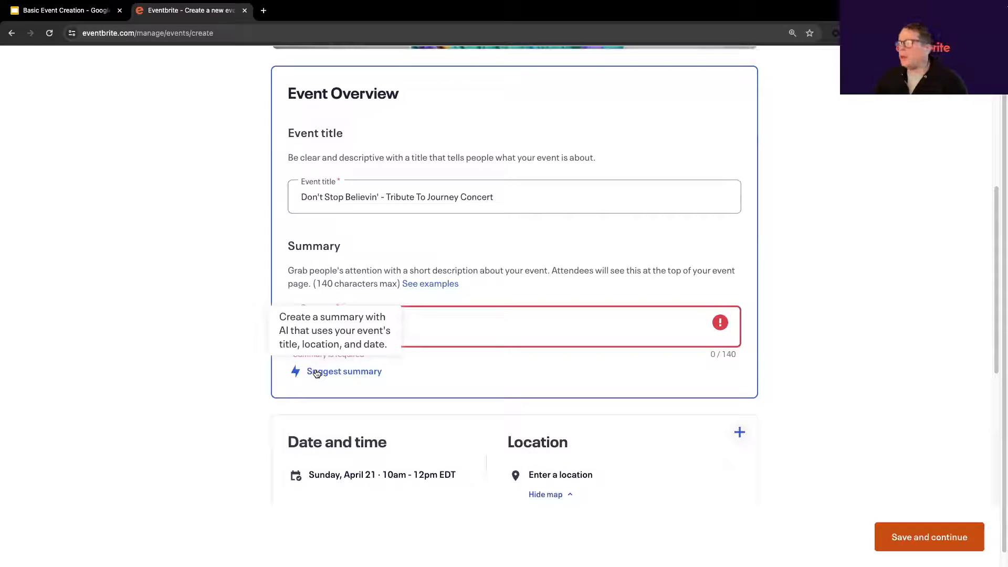
left_click(316, 373)
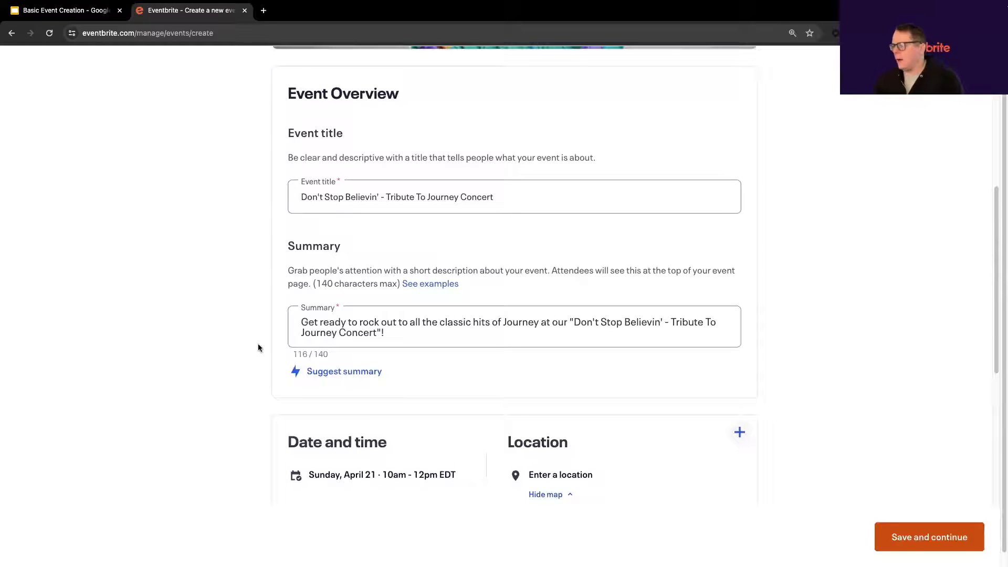
left_click(462, 336)
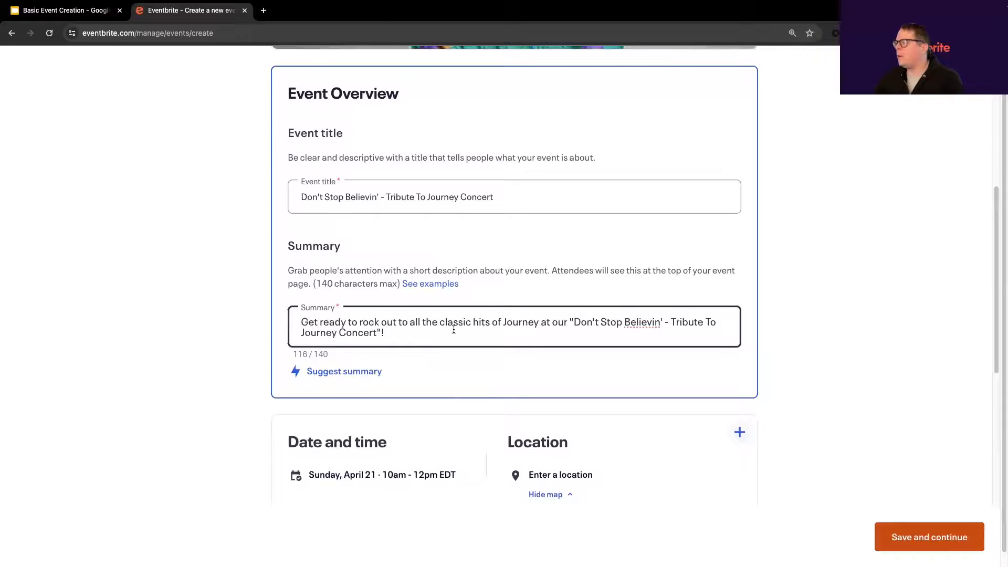
- Open the date and location section for editing, check the Recurring event option and return to Single event
scroll(453, 330, "down", 1)
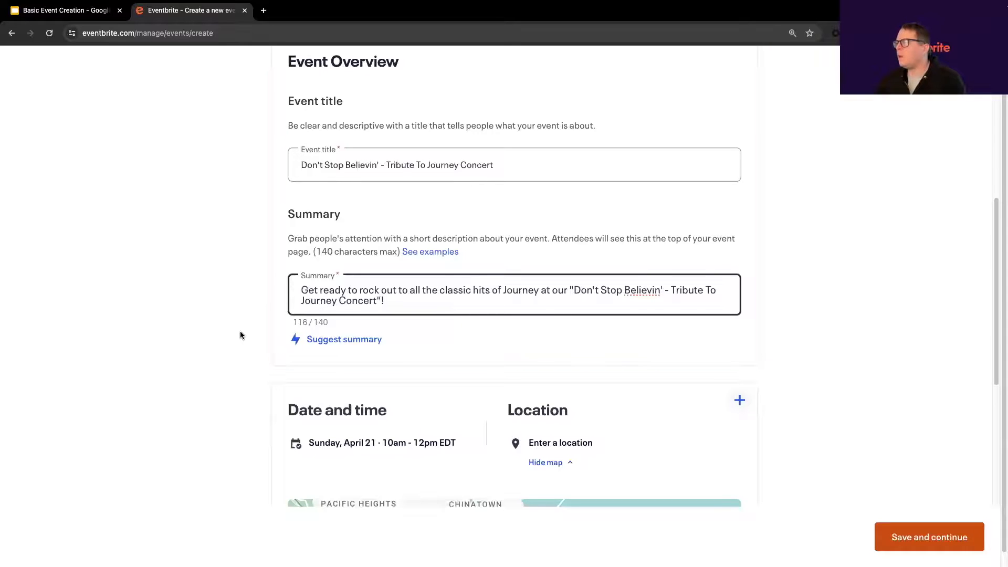
scroll(242, 335, "down", 3)
scroll(242, 334, "down", 2)
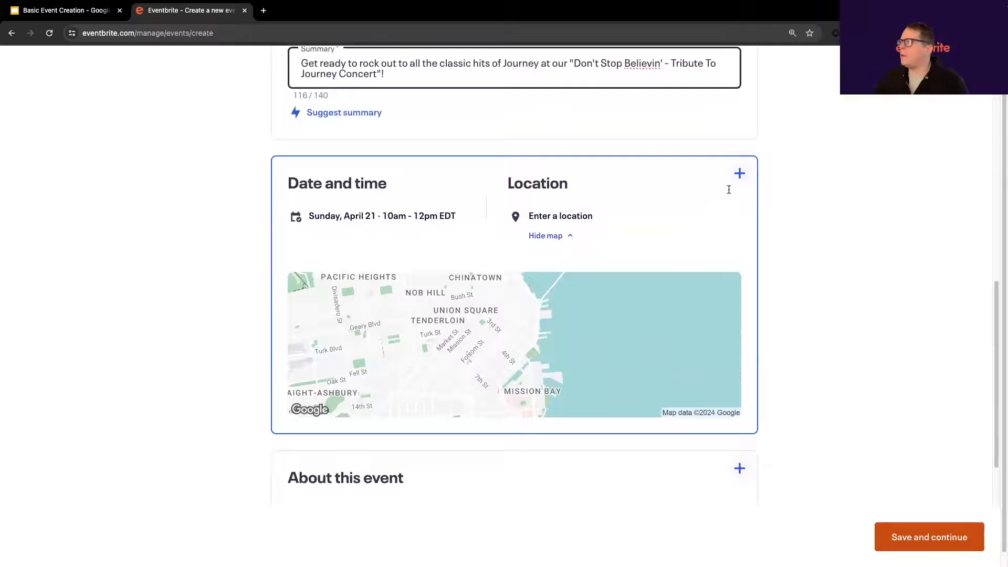
left_click(739, 174)
scroll(689, 225, "up", 3)
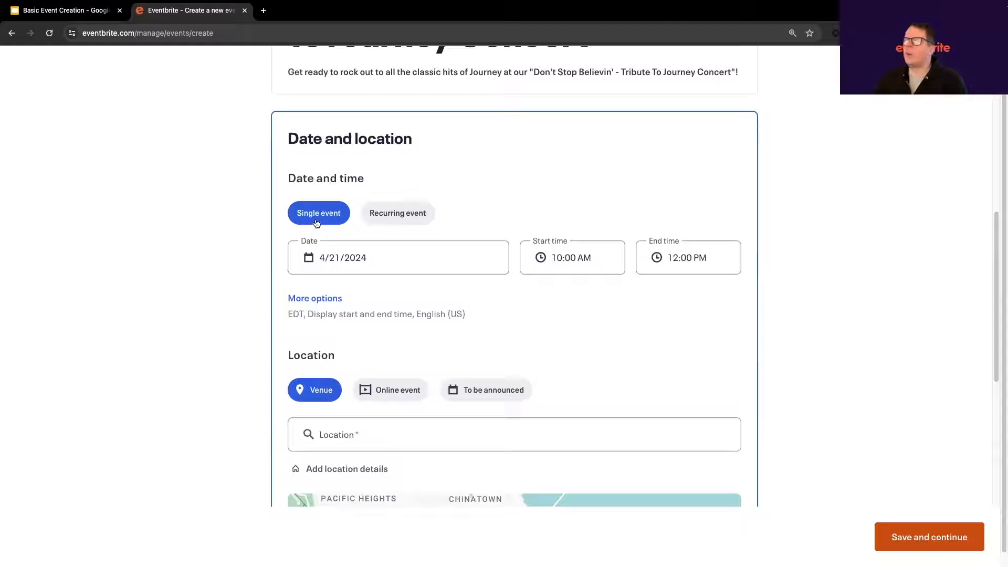
left_click(416, 218)
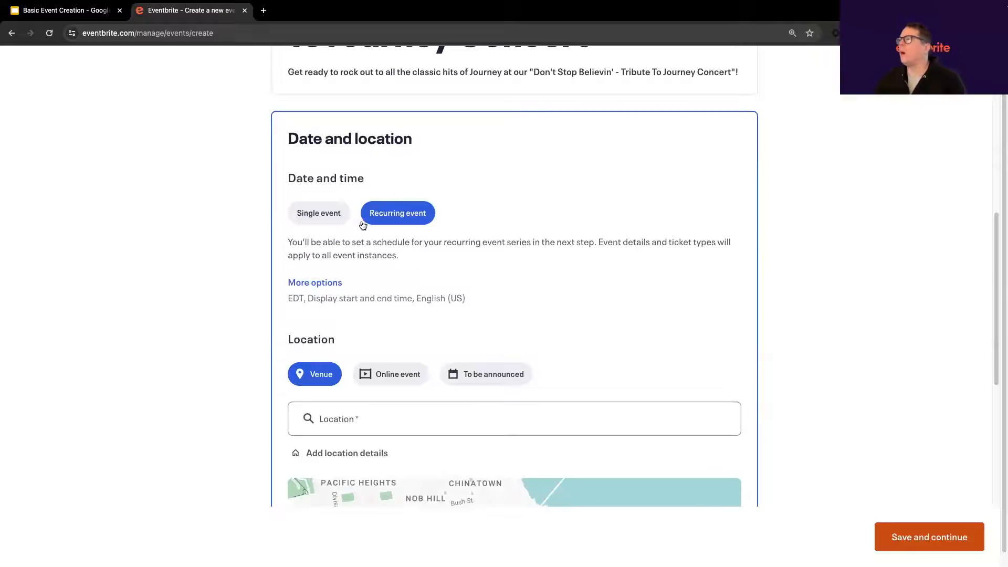
left_click(329, 224)
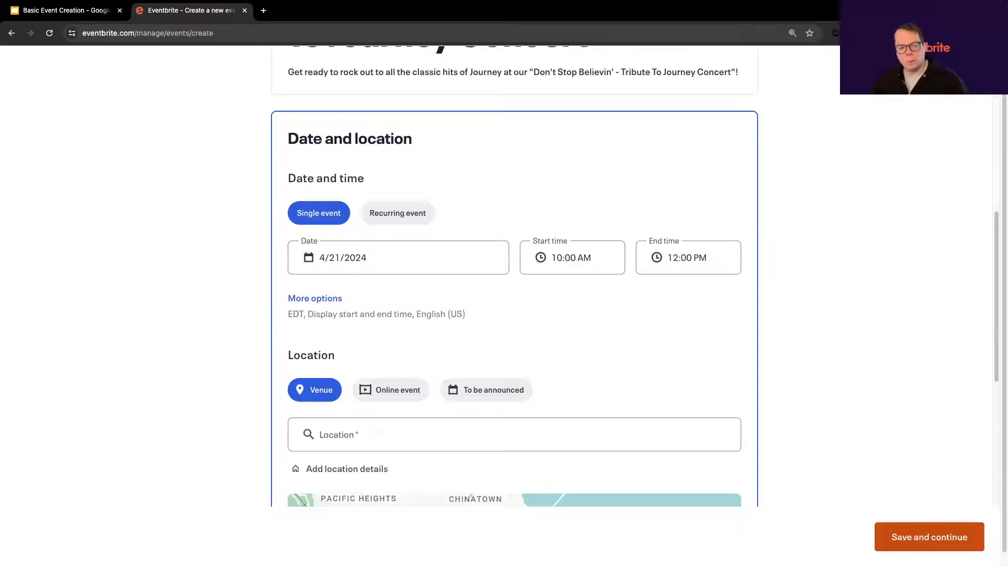
- Try a multi-day date range from 4/20/2024 to 4/22/2024 and compare it with the Recurring event option
left_click(396, 258)
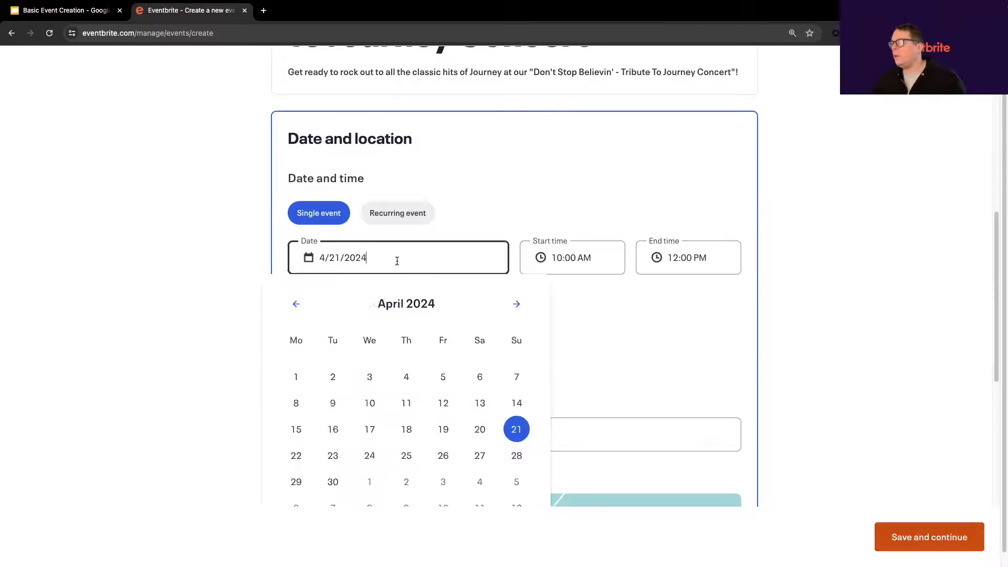
left_click(480, 429)
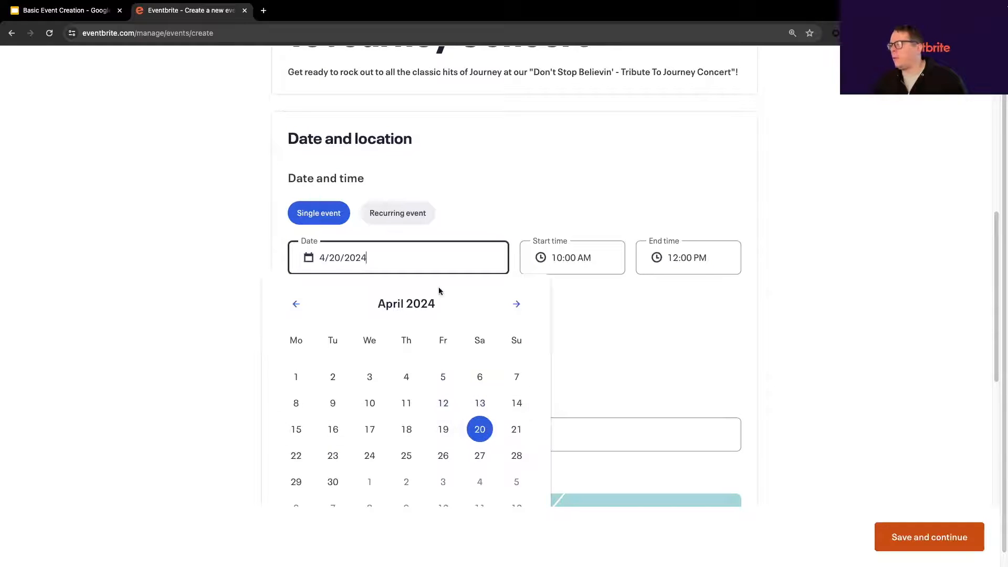
left_click(295, 462)
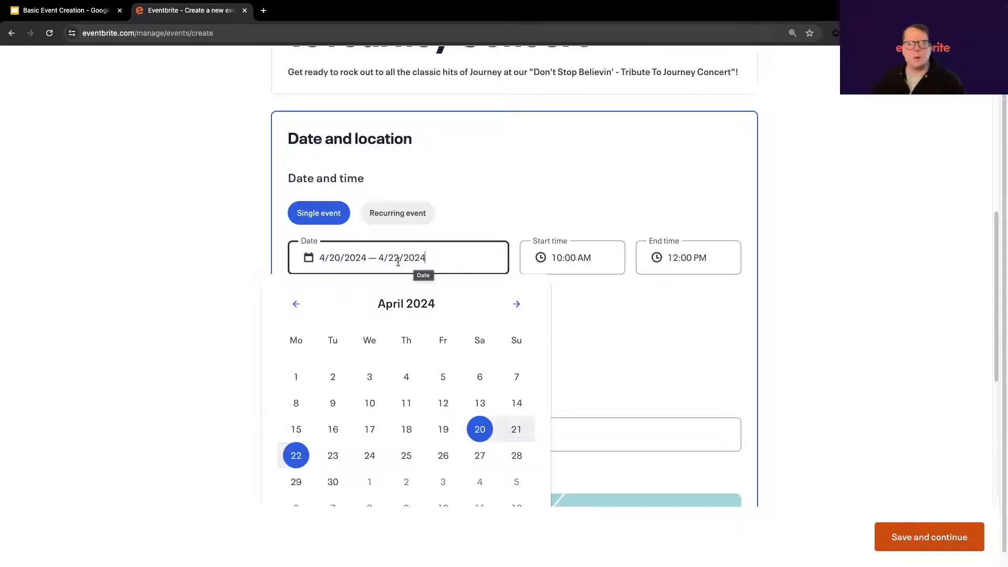
left_click(405, 219)
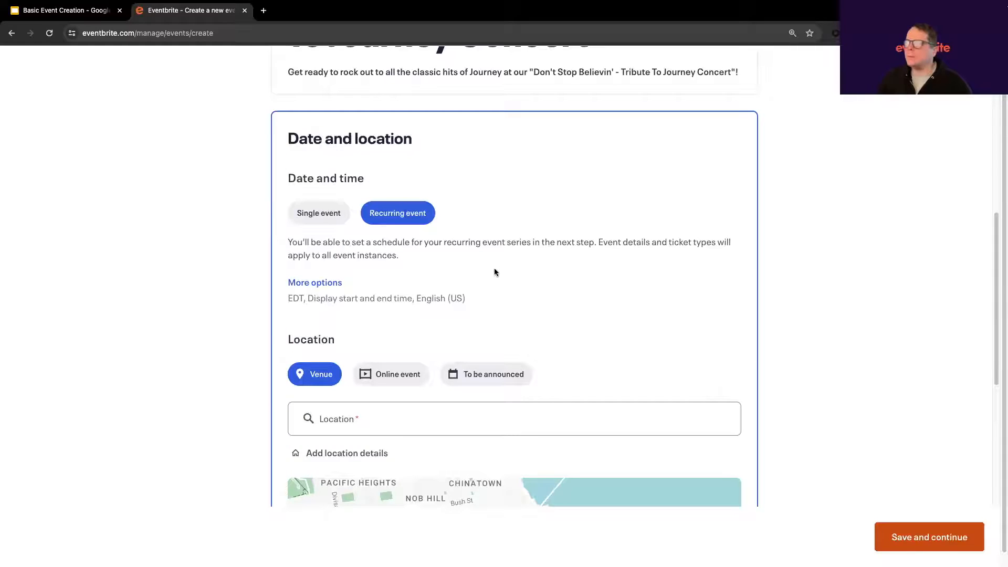
left_click(318, 216)
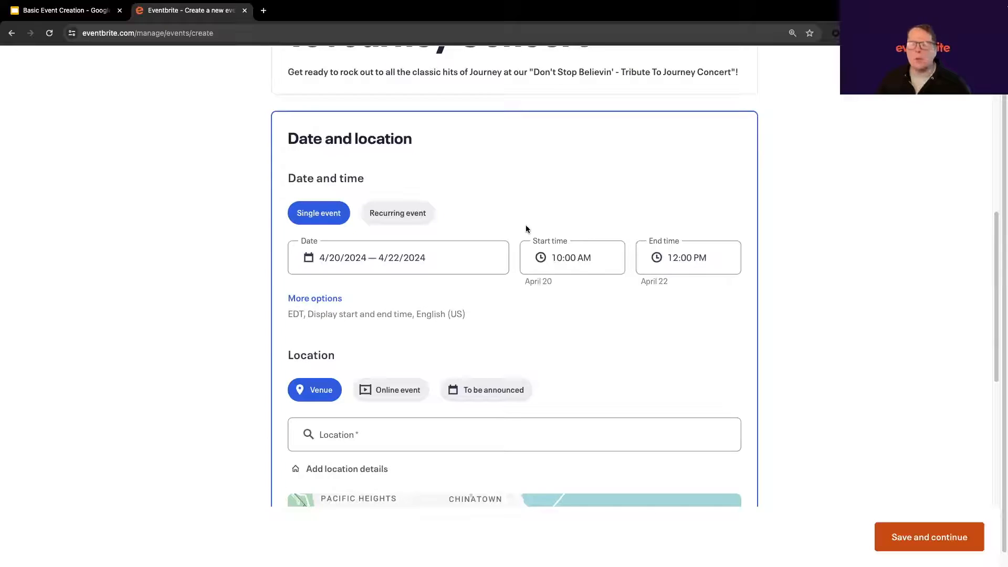
- Set the single event's date to 4/20/2024 only
scroll(411, 298, "up", 8)
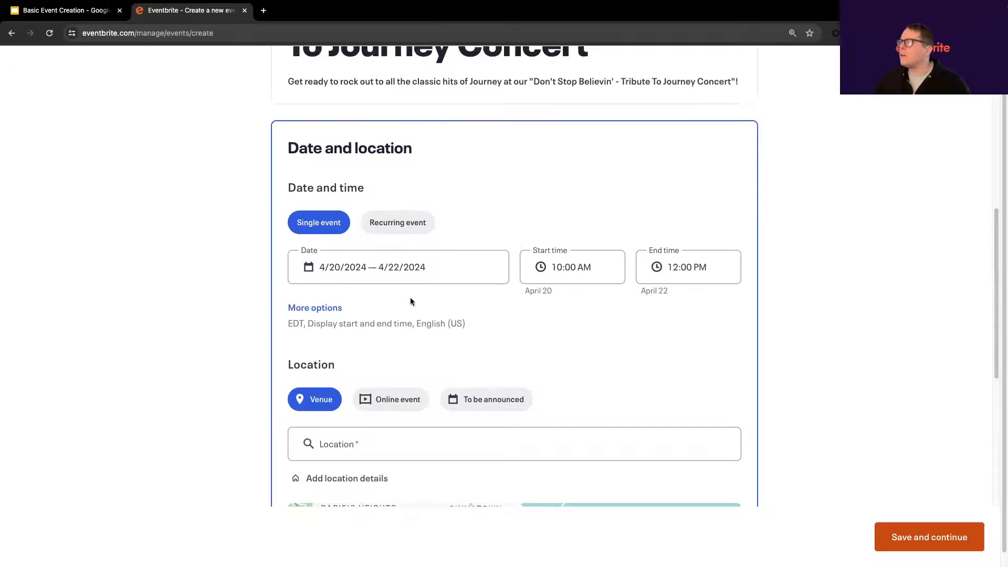
scroll(400, 307, "down", 5)
left_click(364, 388)
scroll(399, 388, "down", 3)
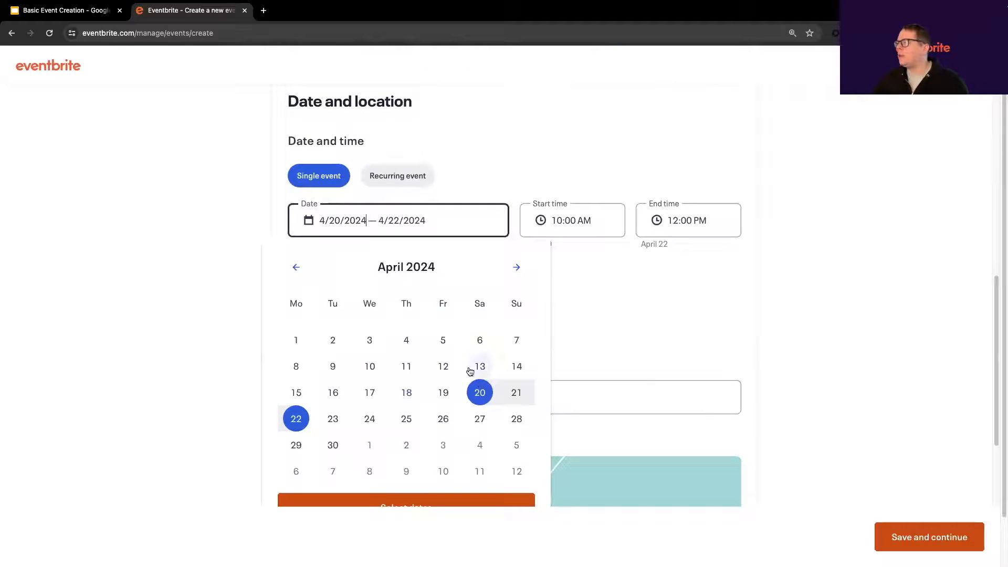
left_click(480, 392)
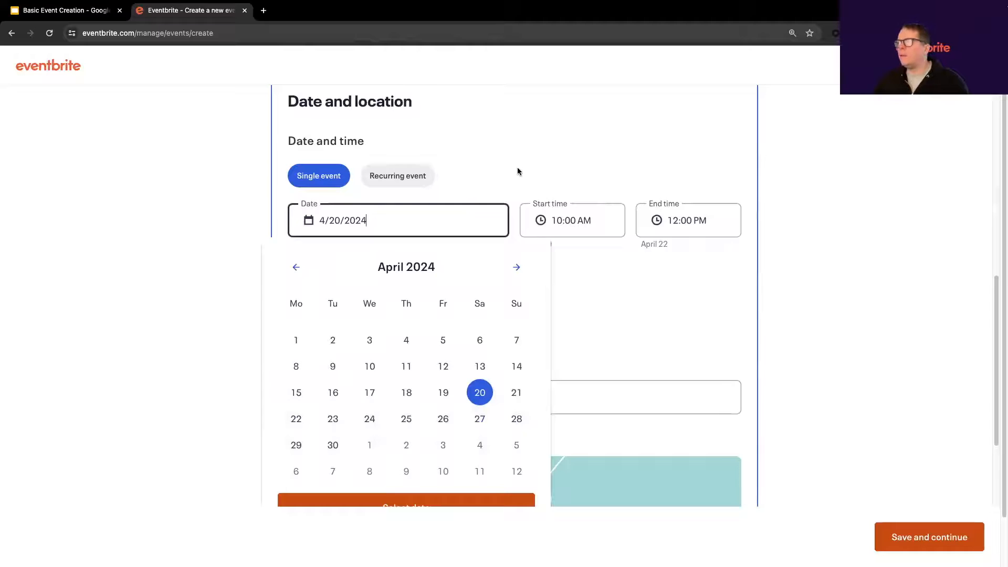
- Set the event's start time to 7:00 PM
left_click(604, 222)
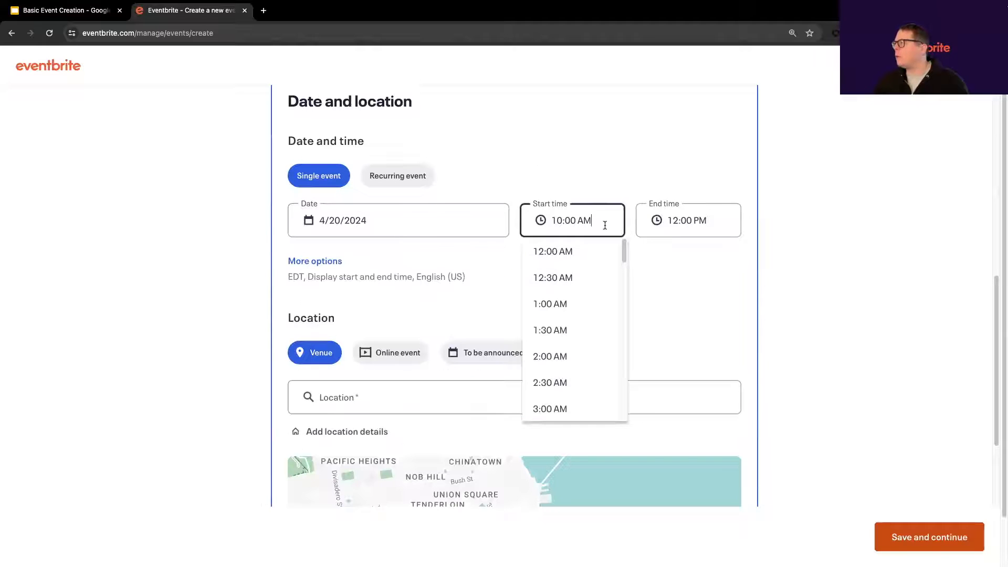
scroll(599, 276, "down", 1)
scroll(582, 315, "down", 4)
scroll(584, 321, "down", 11)
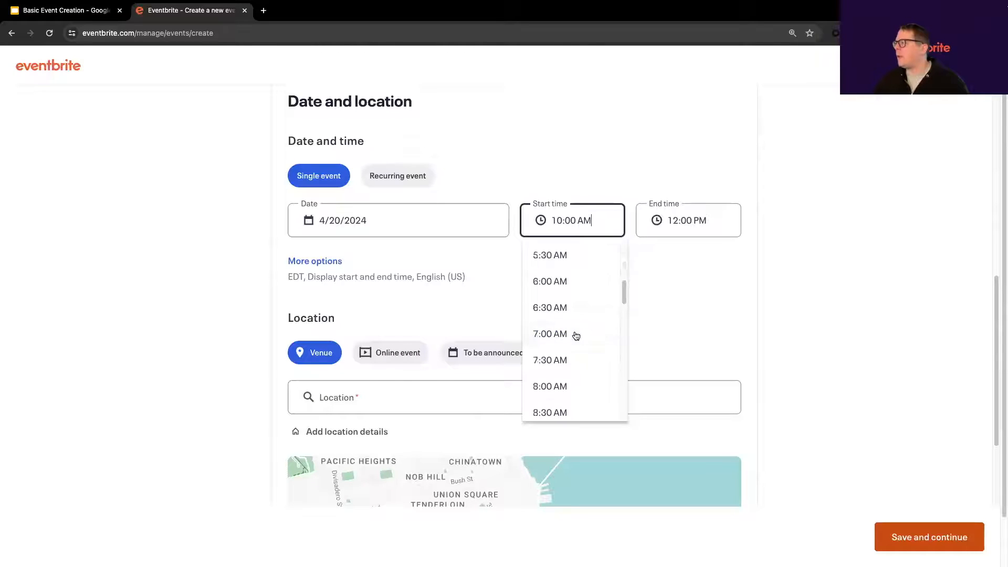
scroll(572, 342, "down", 4)
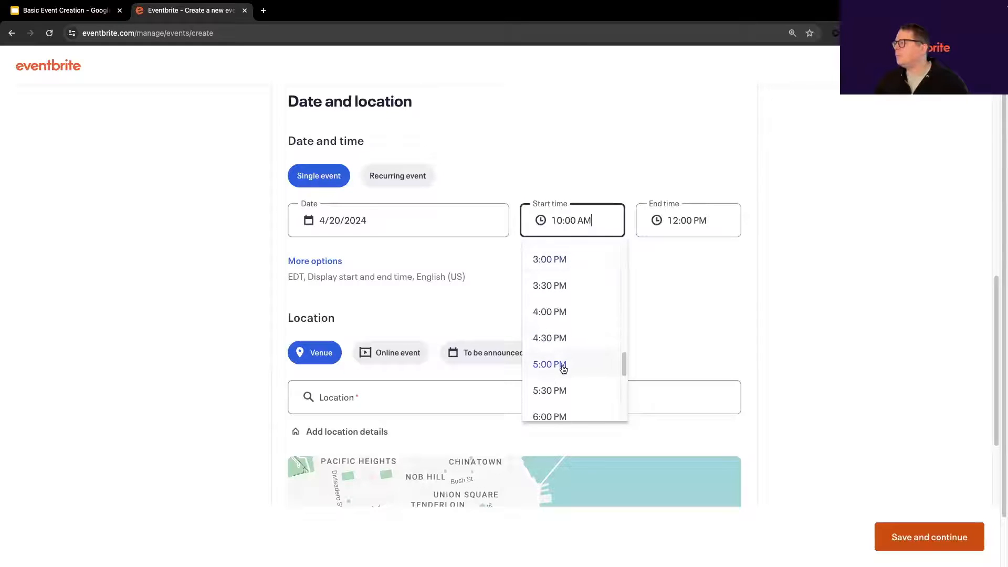
scroll(565, 374, "down", 4)
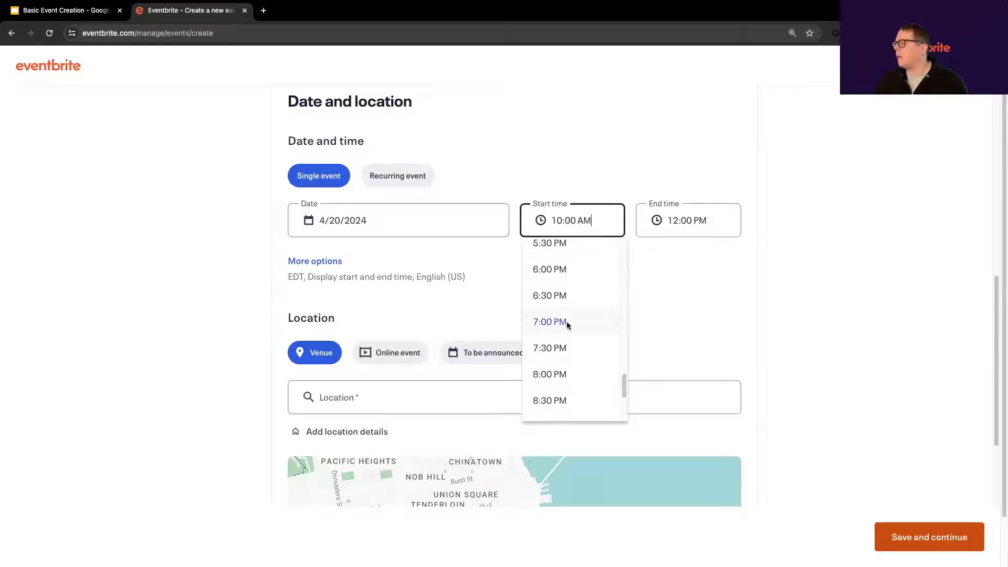
left_click(566, 323)
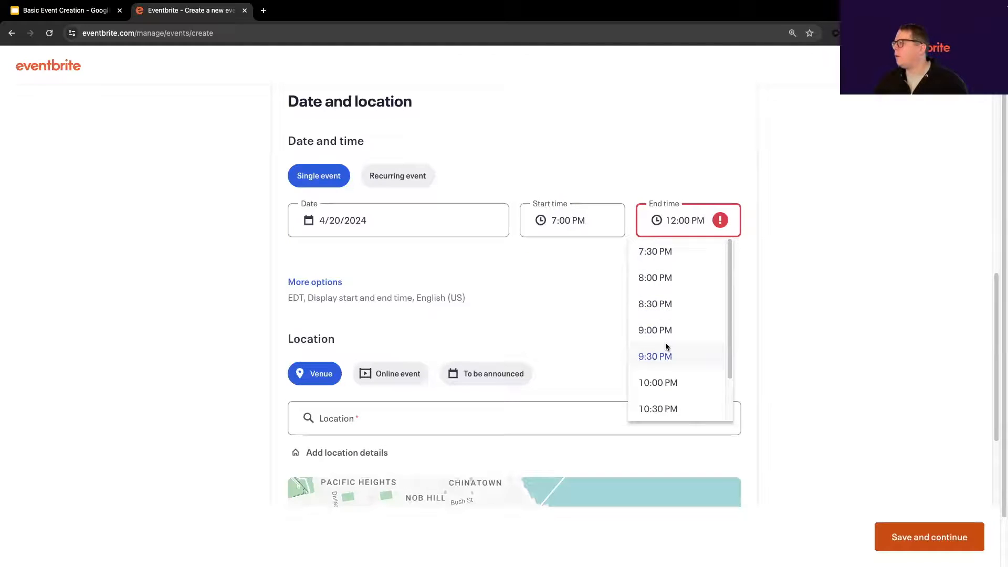
- Set the event's end time to 11:00 PM
scroll(666, 342, "down", 1)
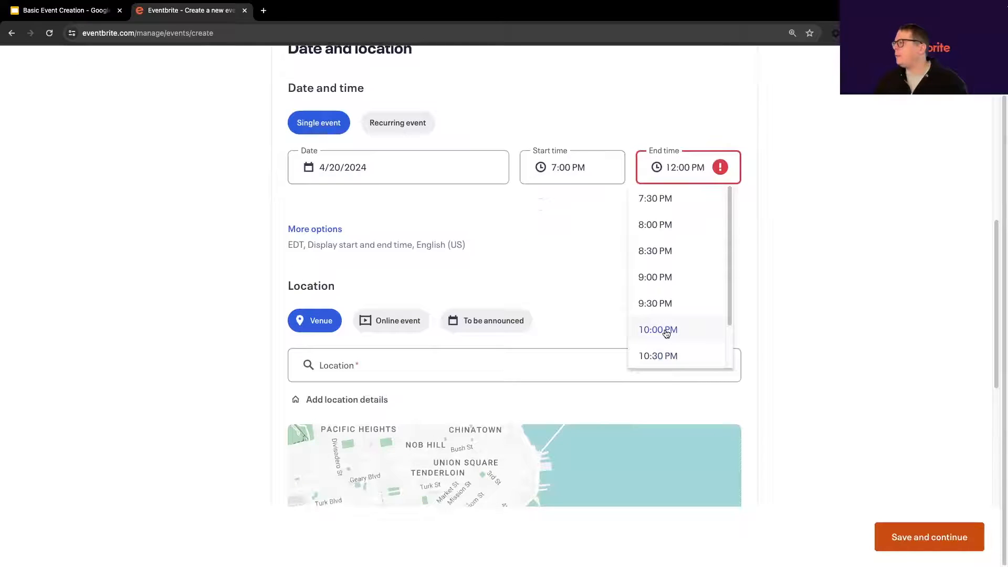
scroll(663, 333, "down", 2)
left_click(660, 332)
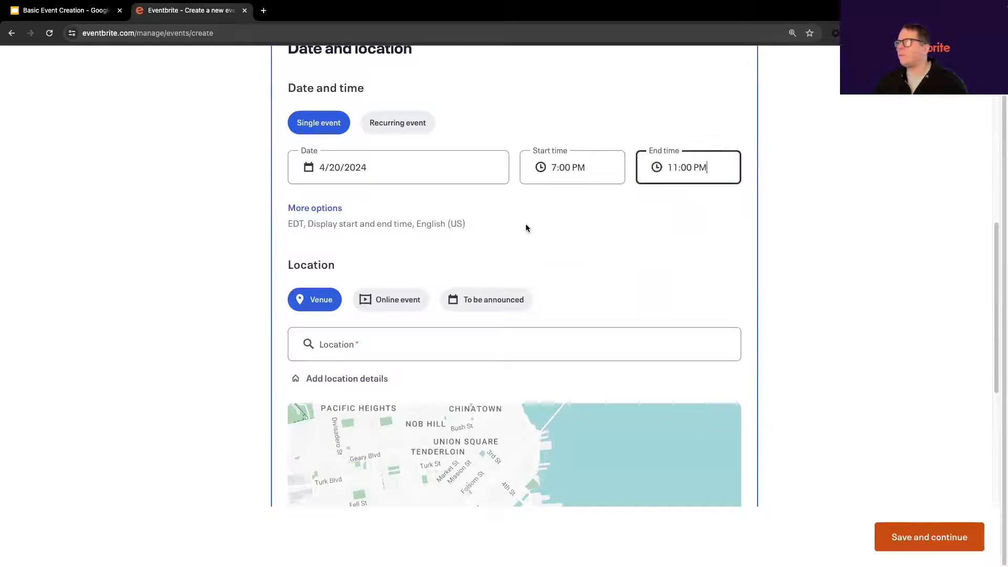
left_click(554, 226)
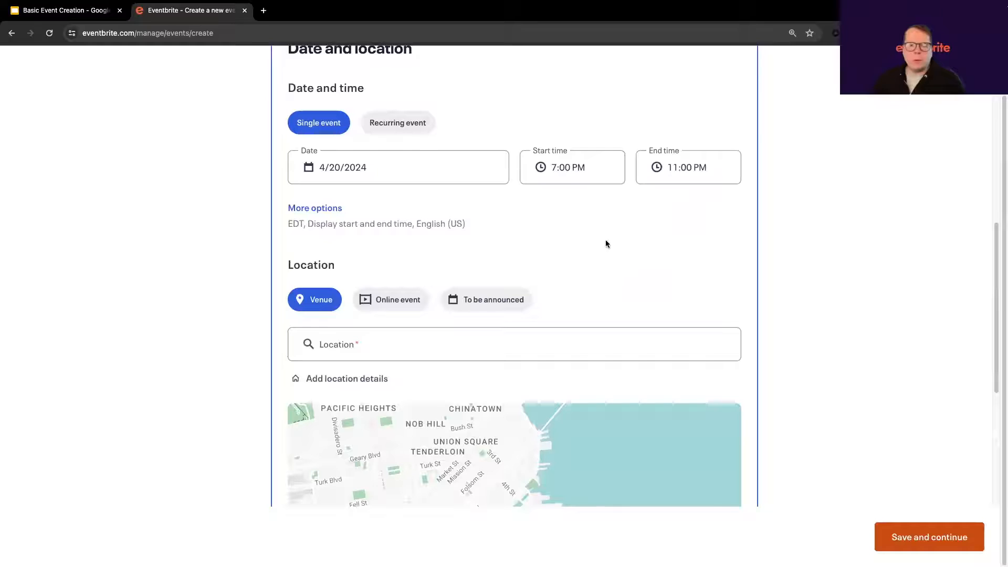
- Review the Online event and To be announced location types, then return the location type to Venue
scroll(547, 248, "down", 3)
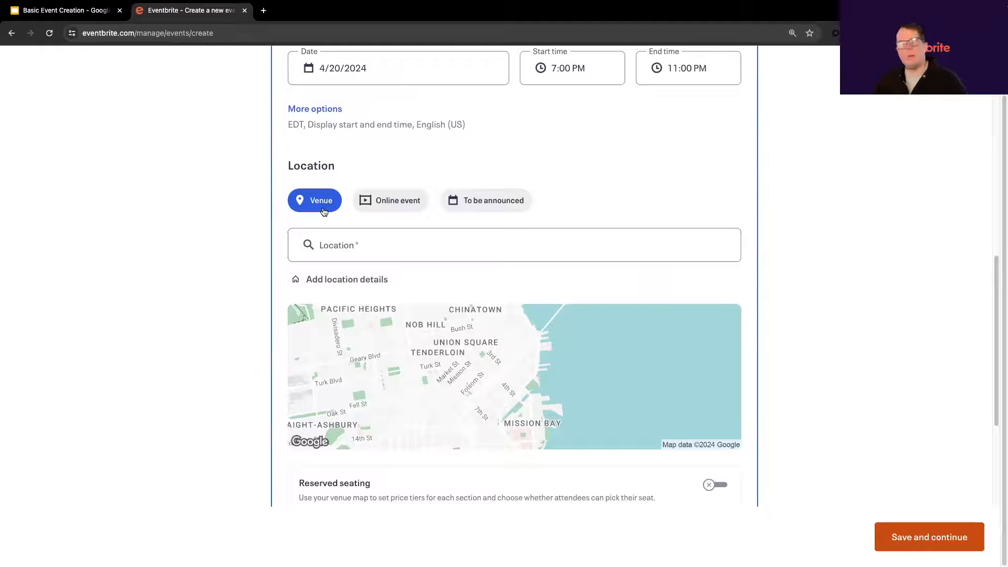
left_click(388, 204)
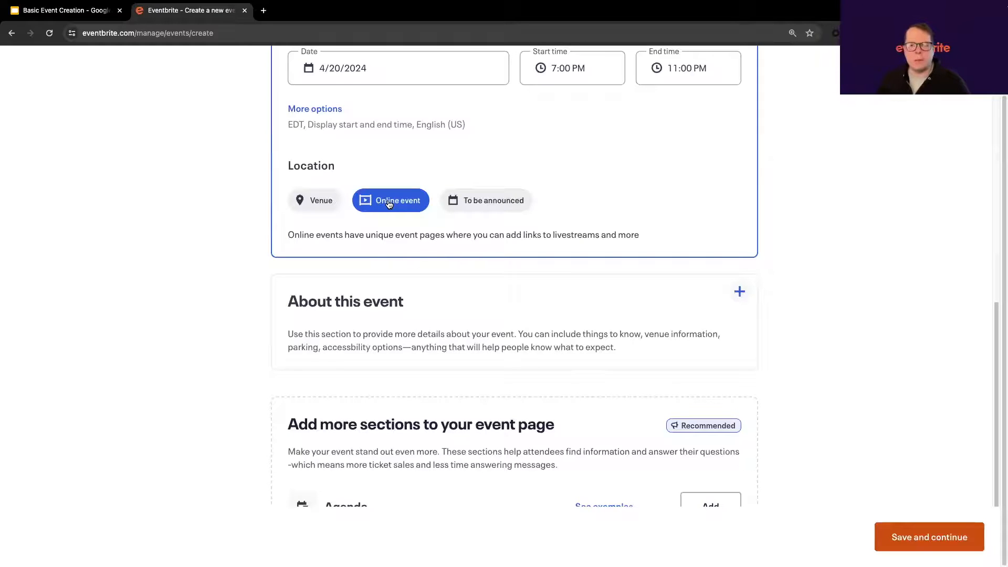
left_click(488, 203)
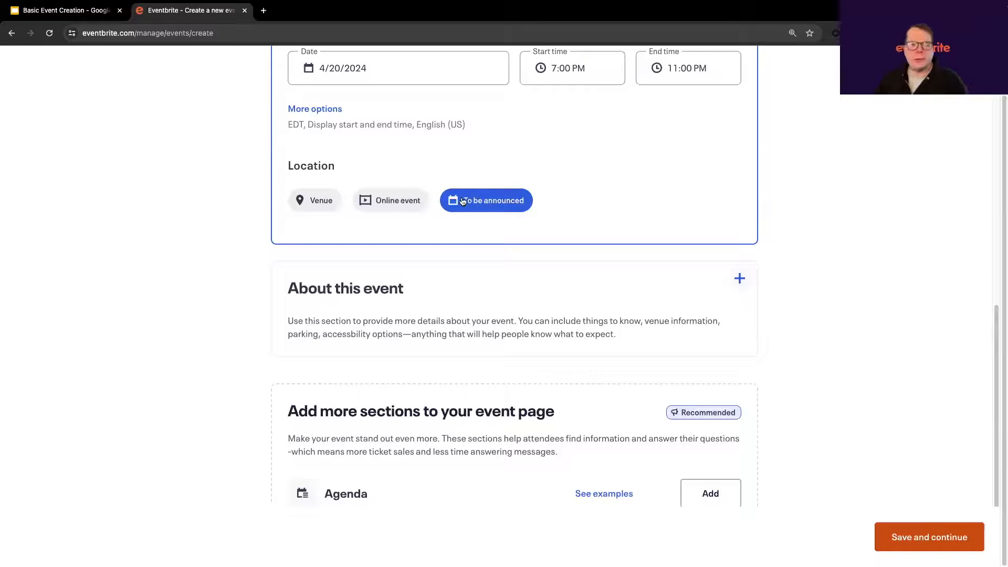
left_click(396, 208)
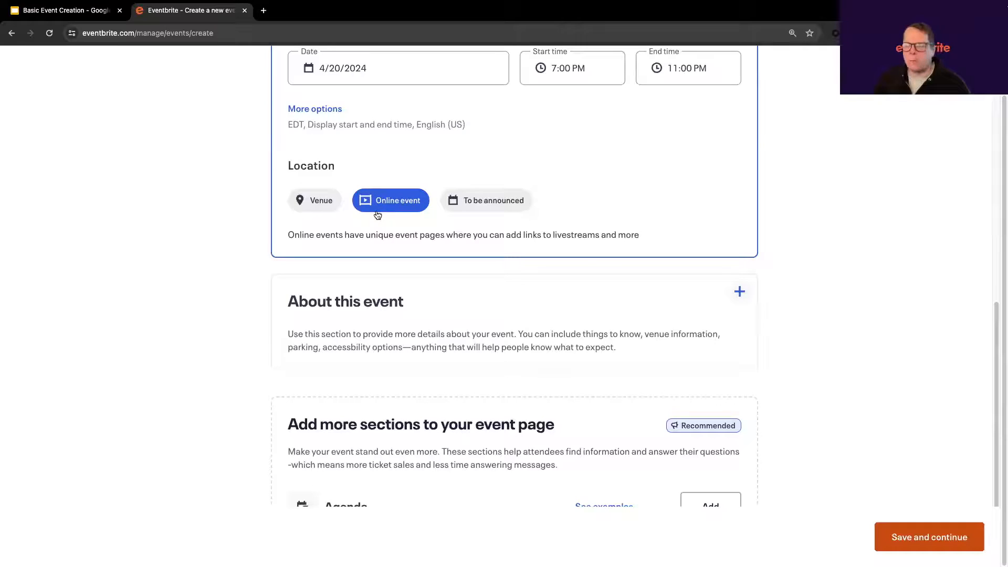
left_click(325, 210)
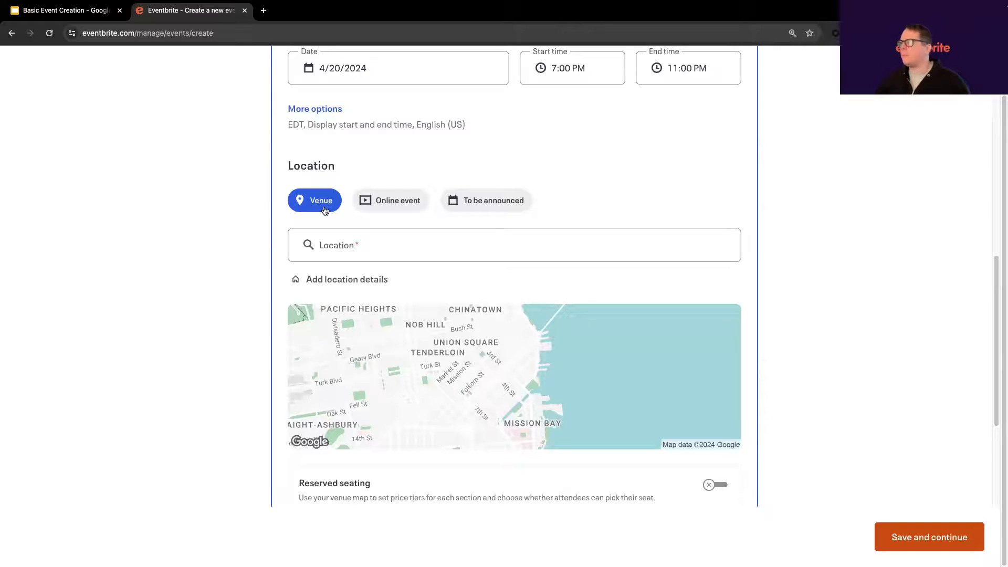
- Search for "Waffle" as the event's venue and choose the first Waffle House suggestion as the location
left_click(395, 250)
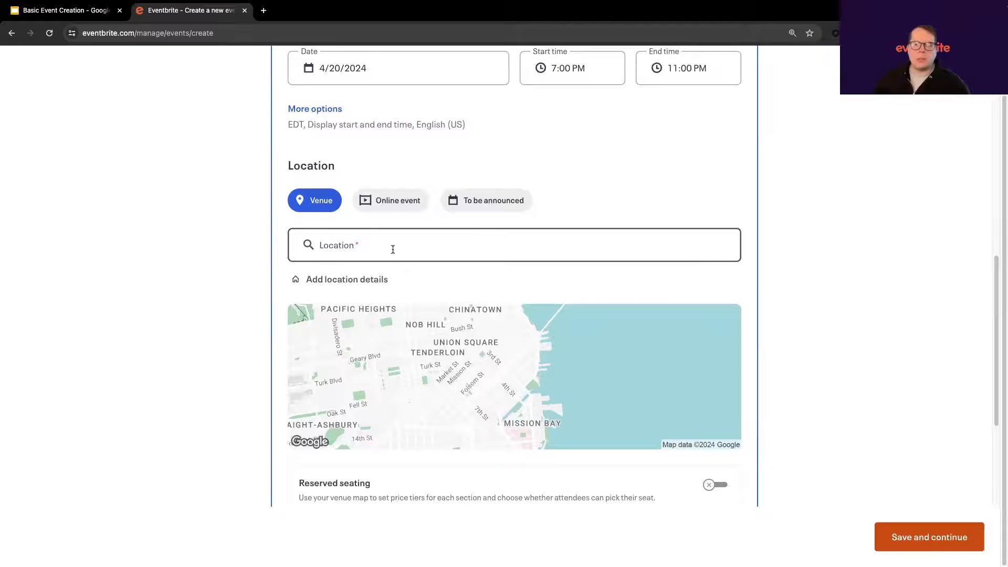
left_click(393, 250)
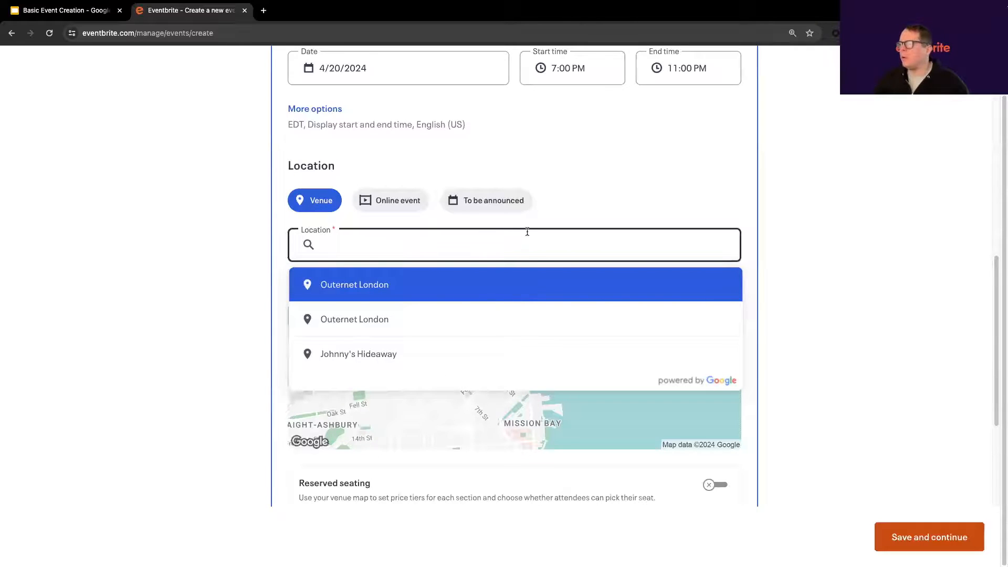
scroll(527, 231, "down", 2)
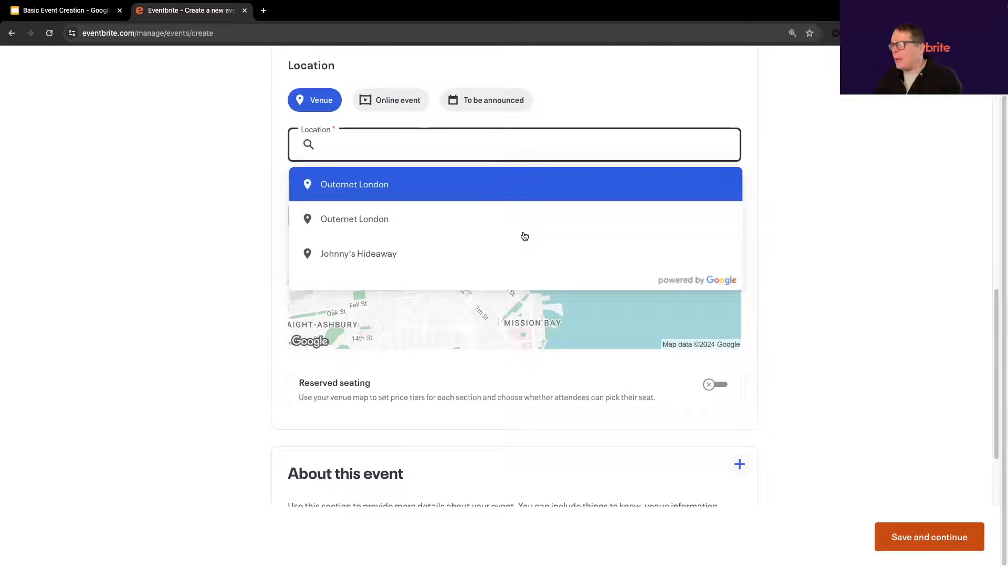
type("Waffle")
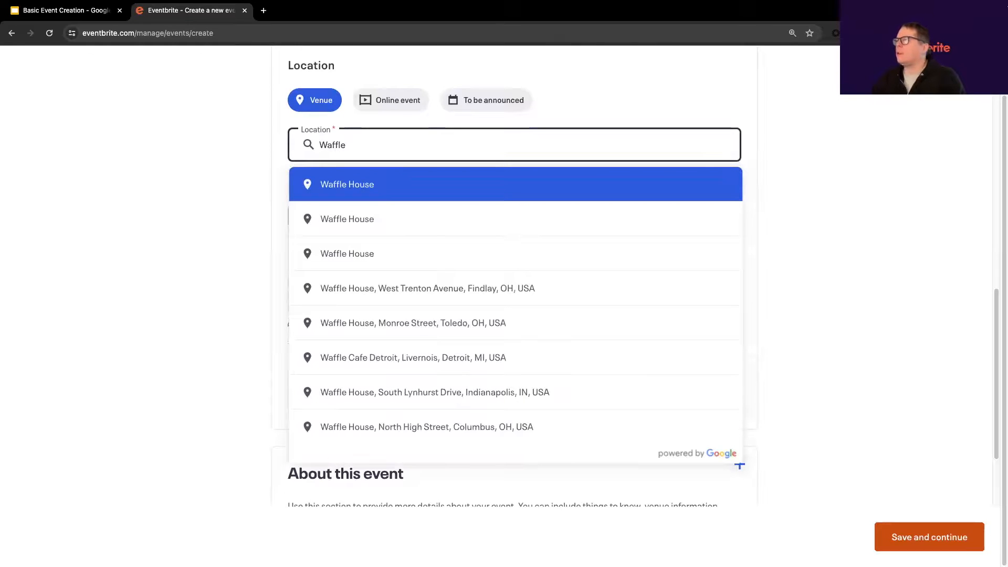
left_click(403, 184)
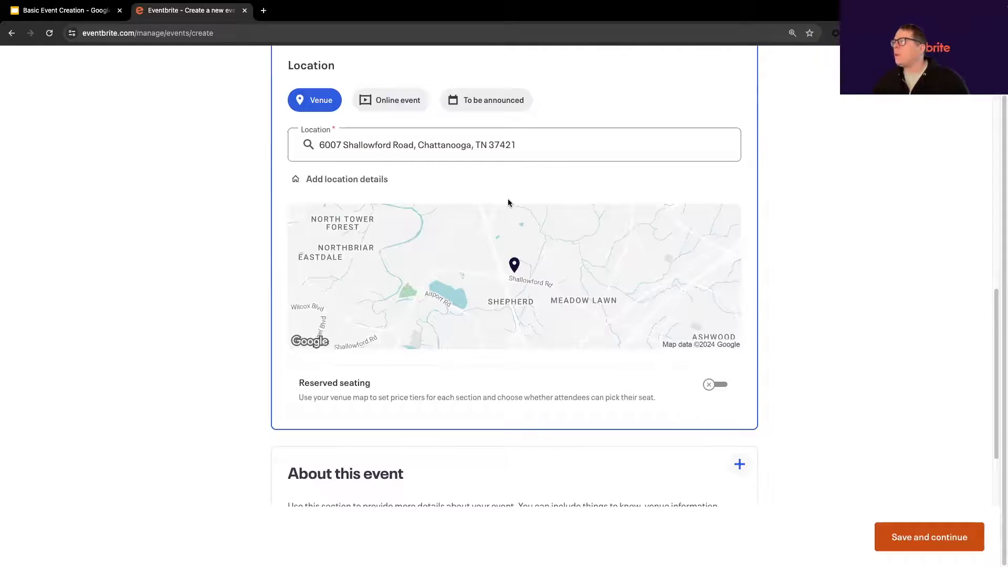
- Turn on reserved seating for the venue, then switch it back off
scroll(501, 212, "down", 1)
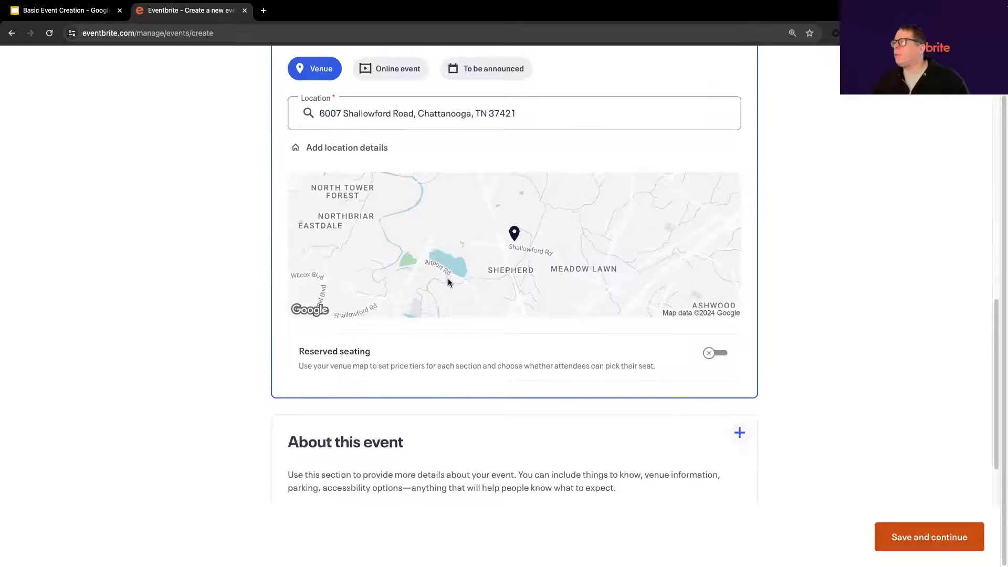
scroll(448, 283, "down", 1)
scroll(320, 286, "down", 3)
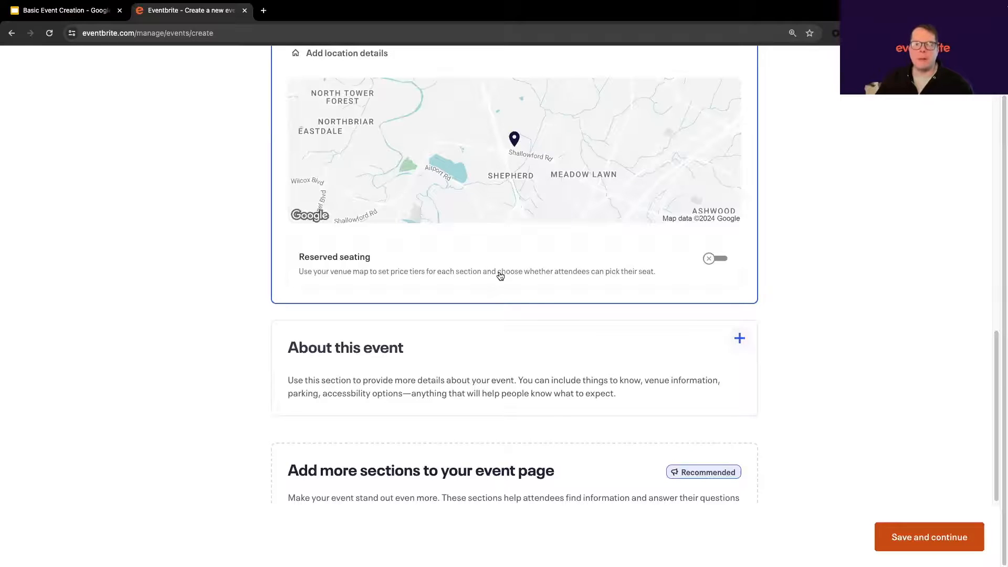
left_click(716, 261)
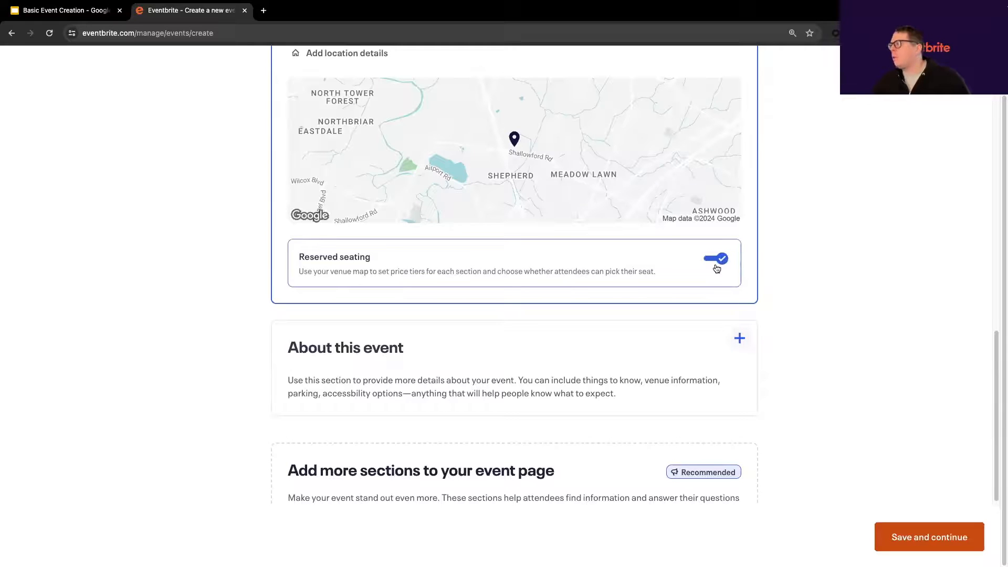
left_click(718, 260)
left_click(718, 261)
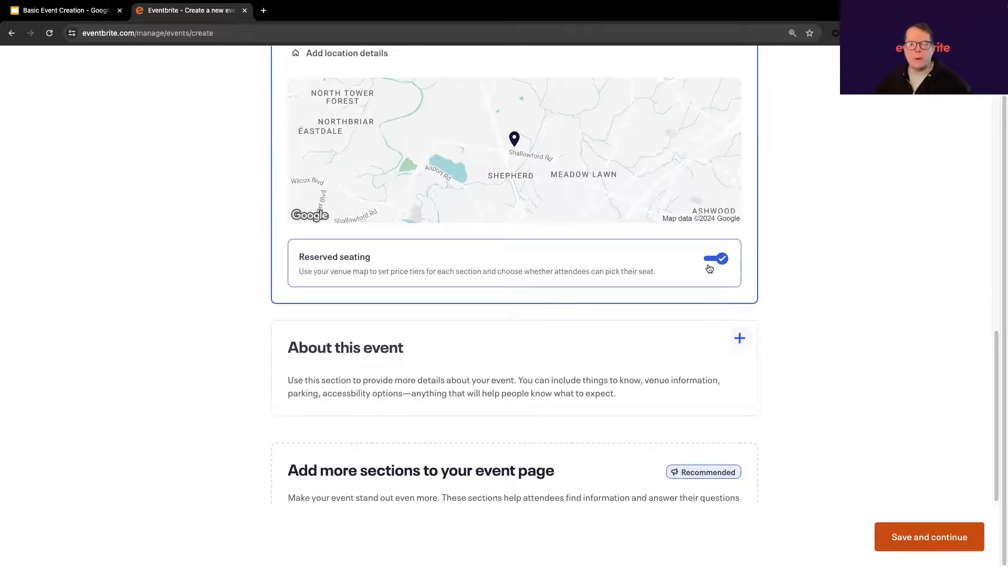
left_click(710, 269)
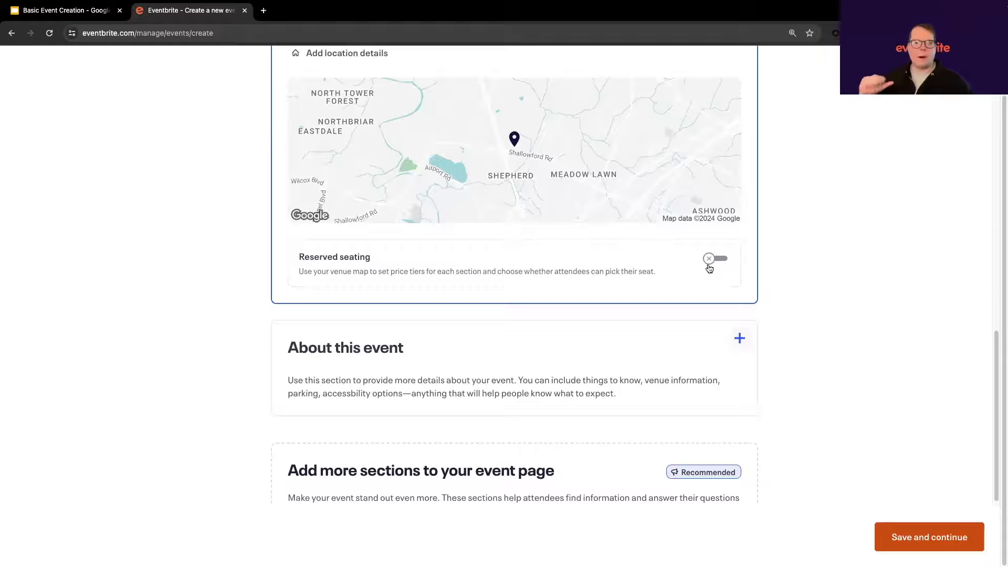
- Expand the About this event section, generate a suggested description and add a blank line after its text
scroll(578, 236, "up", 6)
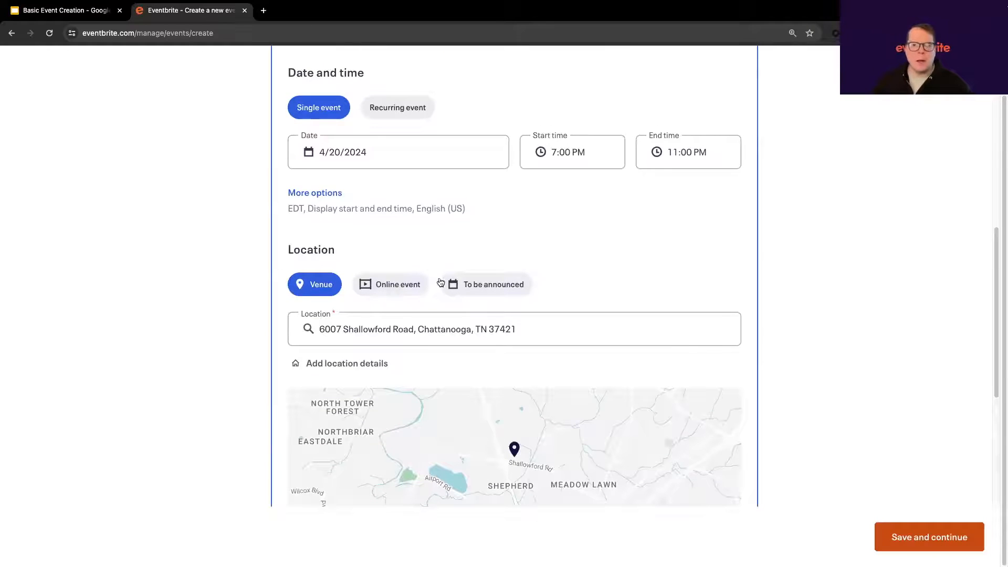
scroll(474, 283, "down", 2)
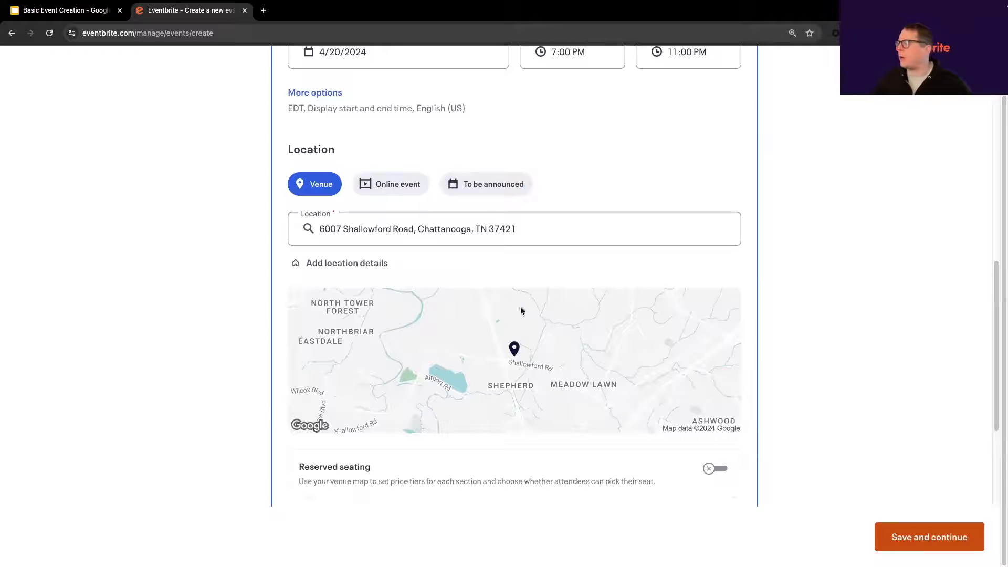
scroll(704, 438, "down", 2)
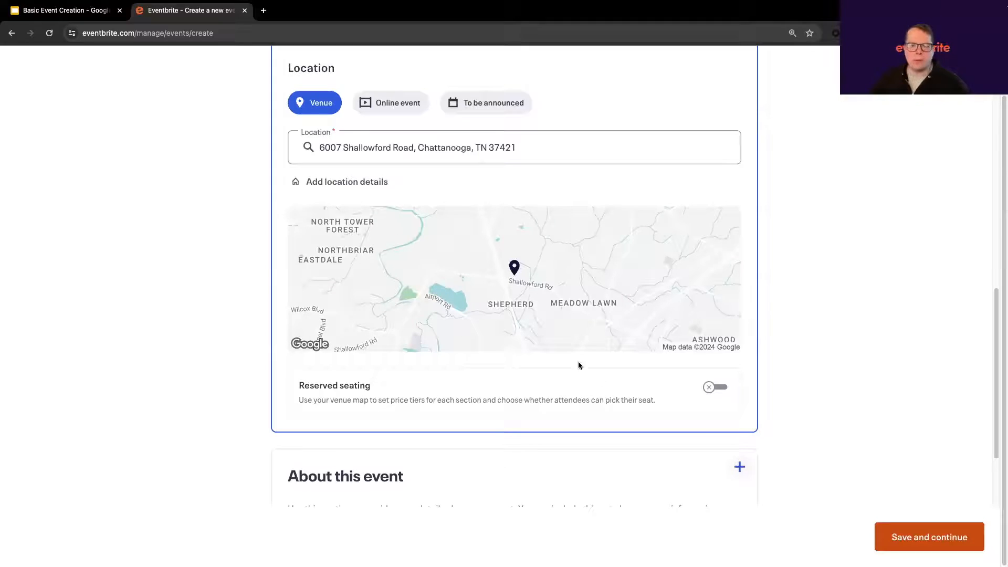
scroll(532, 352, "down", 5)
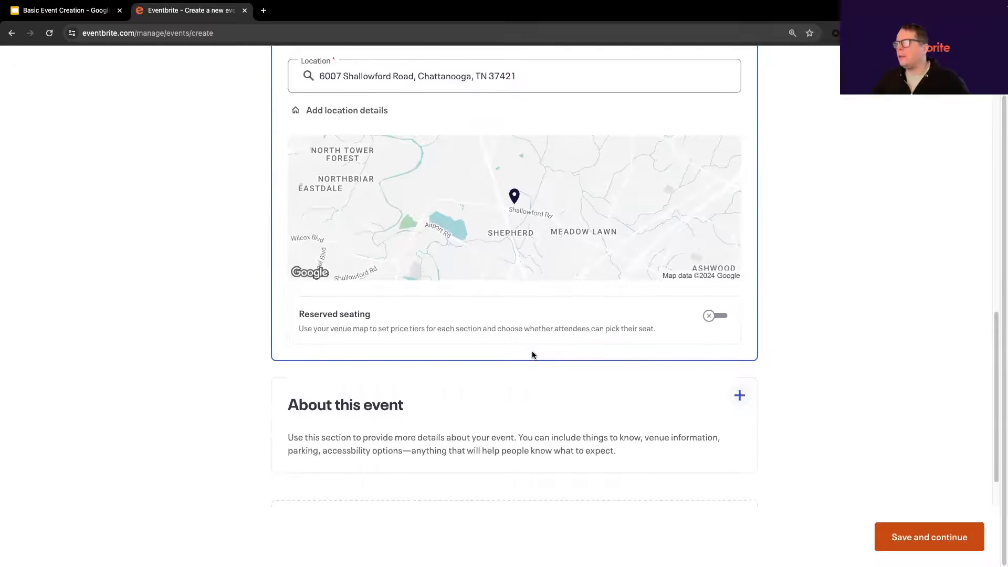
scroll(531, 355, "down", 5)
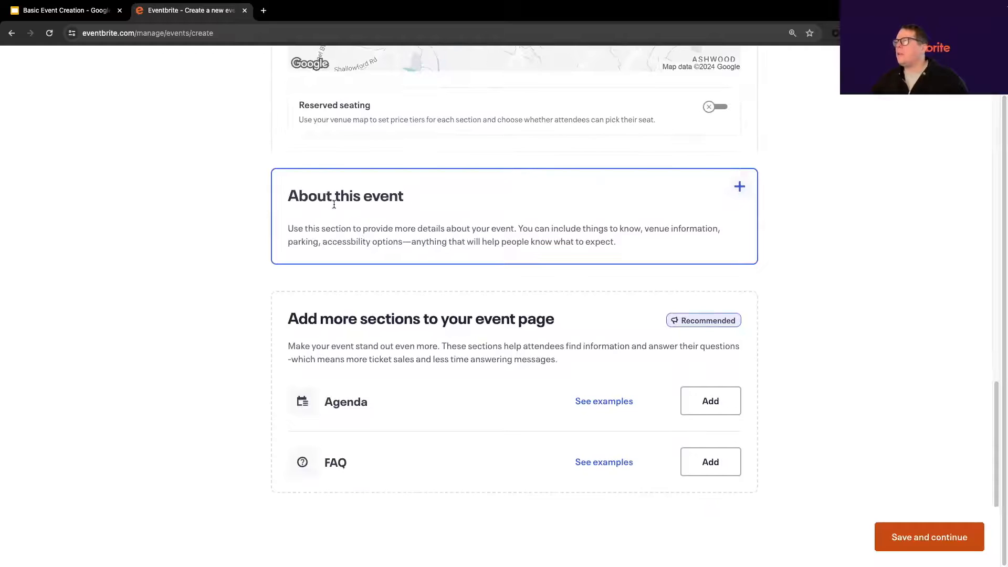
left_click(740, 187)
left_click(389, 309)
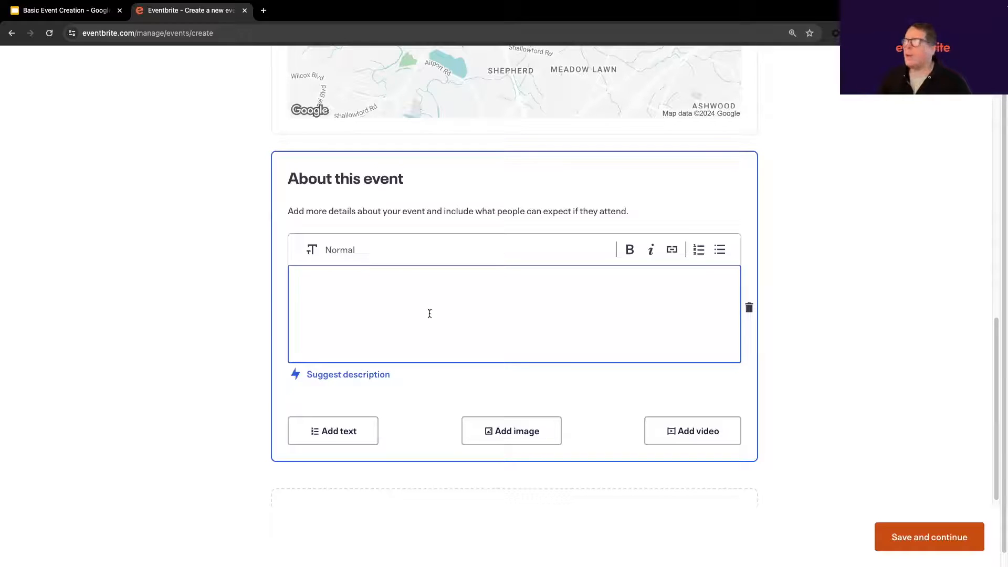
left_click(349, 375)
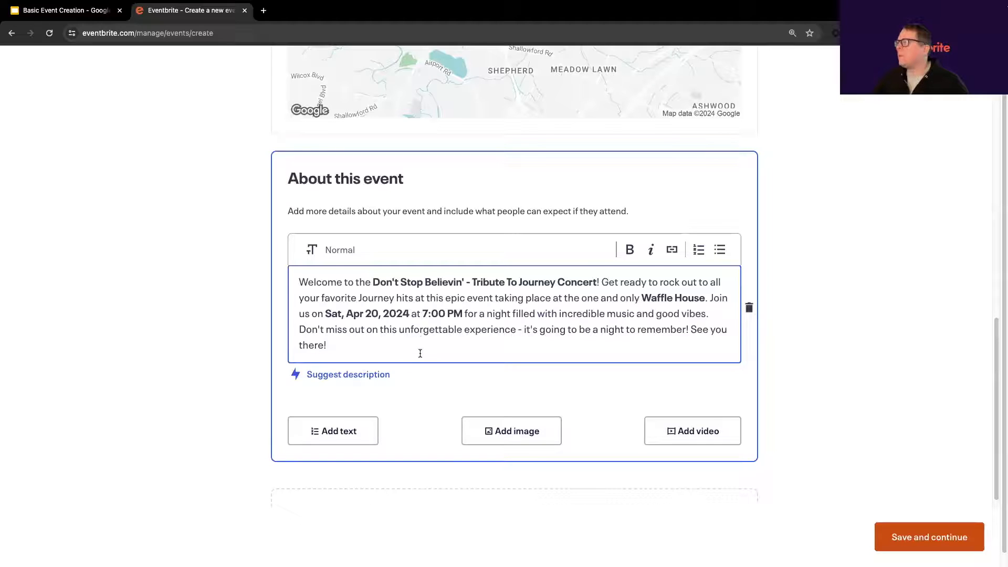
key("Return")
key("Return")
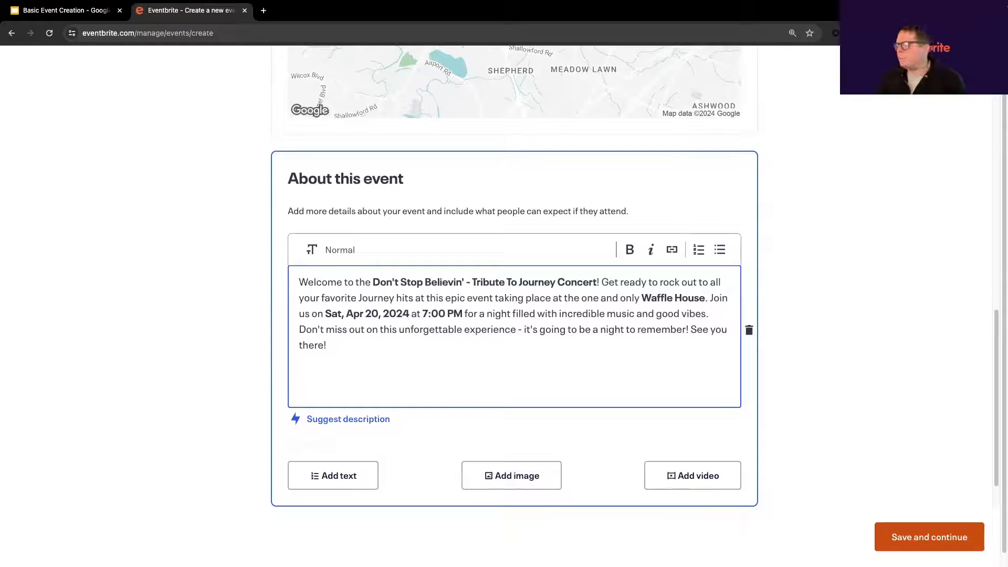
key("BackSpace")
- Examine the text, image and video options for the description and the optional Agenda and FAQ sections
scroll(410, 351, "down", 3)
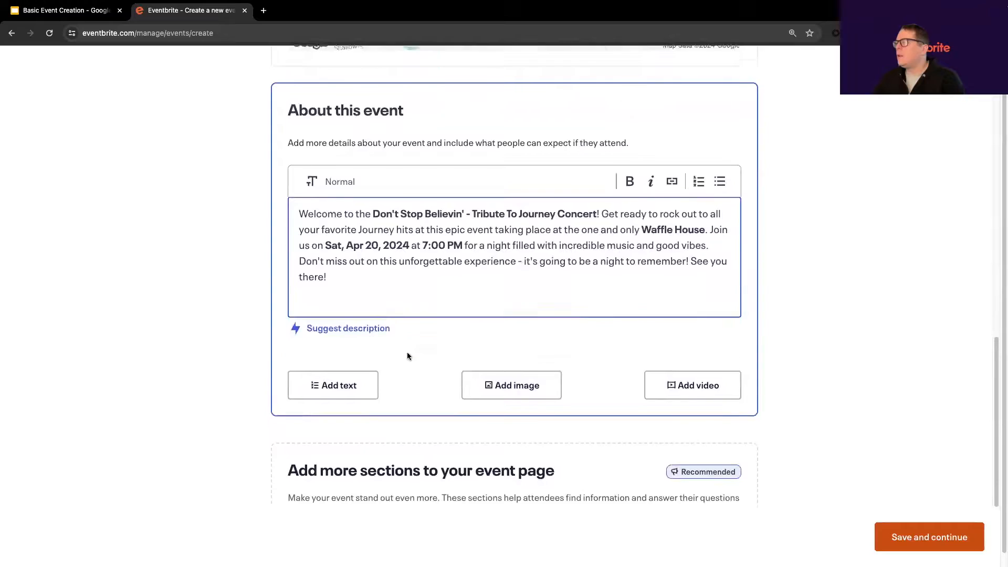
scroll(679, 358, "down", 1)
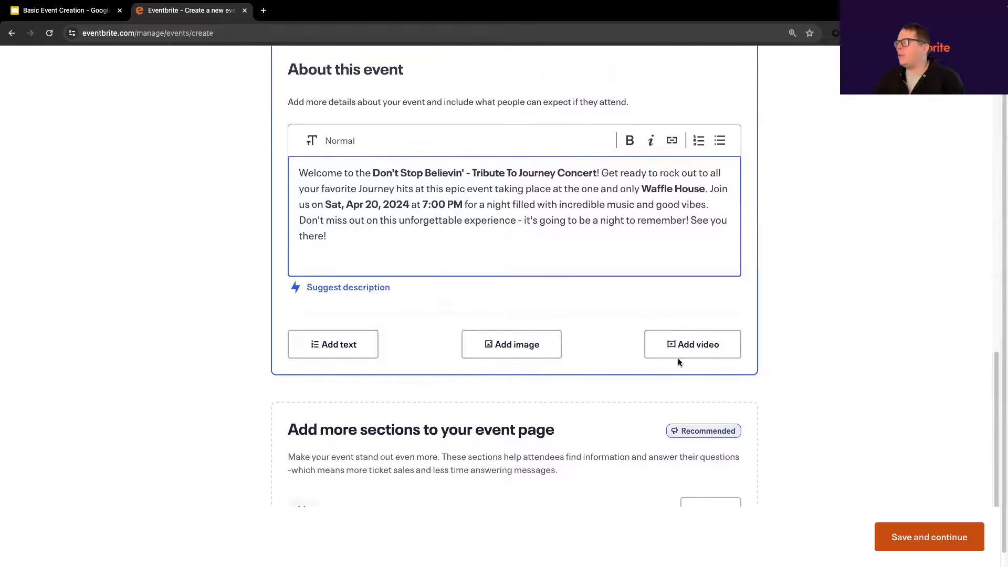
scroll(376, 302, "down", 2)
scroll(390, 322, "down", 2)
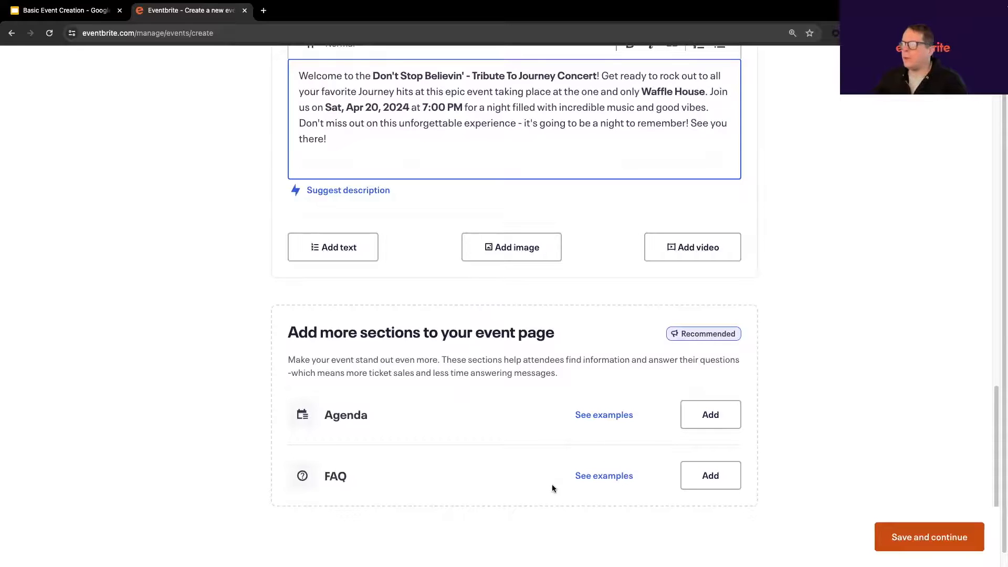
scroll(537, 436, "up", 2)
scroll(534, 437, "down", 2)
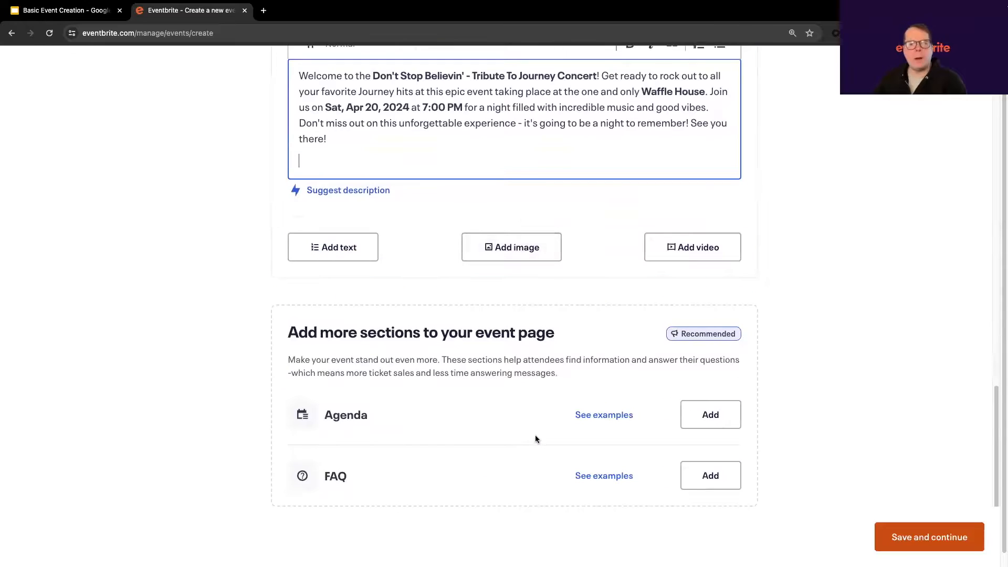
scroll(525, 443, "up", 1)
scroll(526, 445, "up", 1)
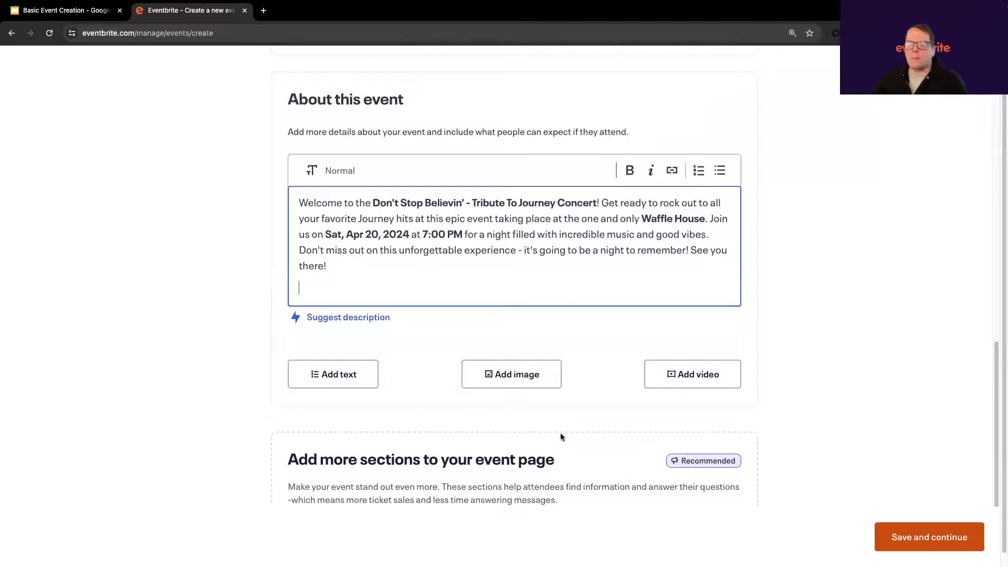
scroll(544, 390, "up", 2)
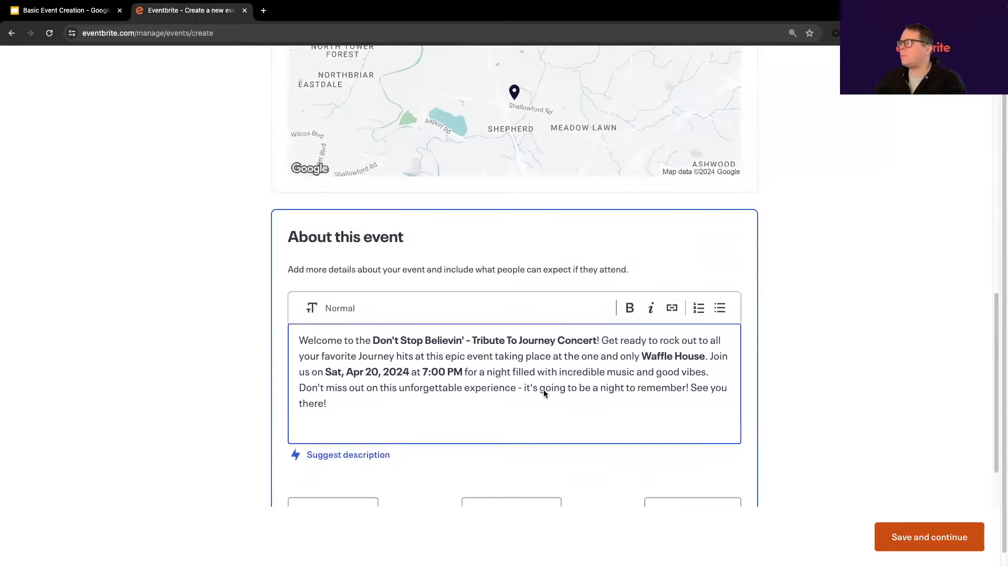
scroll(543, 389, "up", 10)
scroll(509, 401, "down", 10)
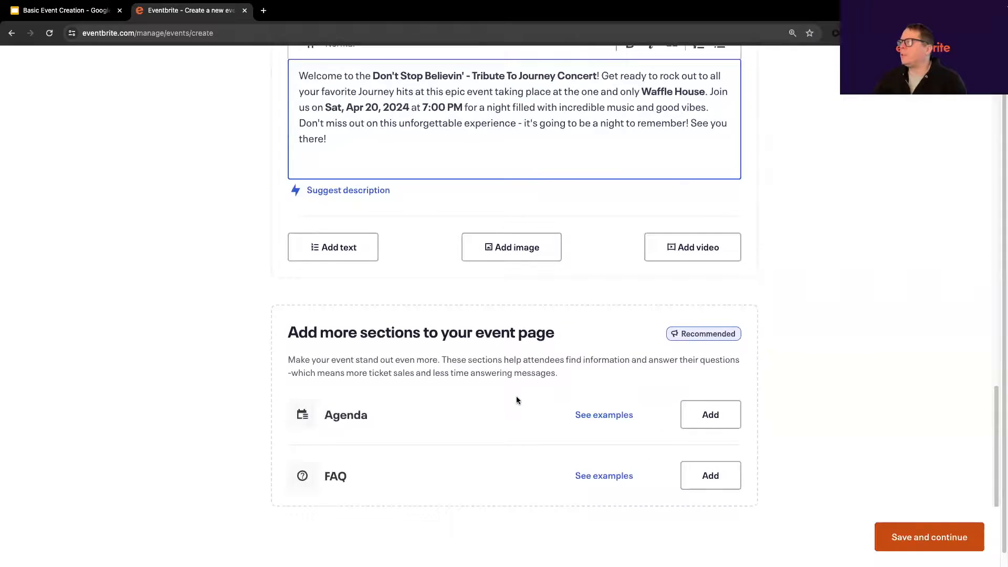
- Save the event page and continue to ticketing with an event capacity of up to 25 tickets
left_click(566, 288)
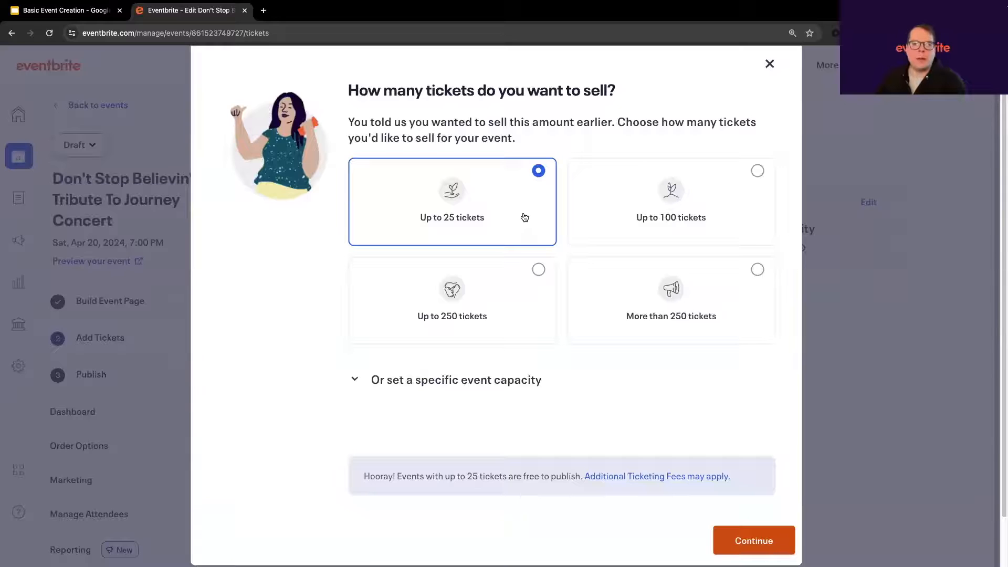
left_click(752, 548)
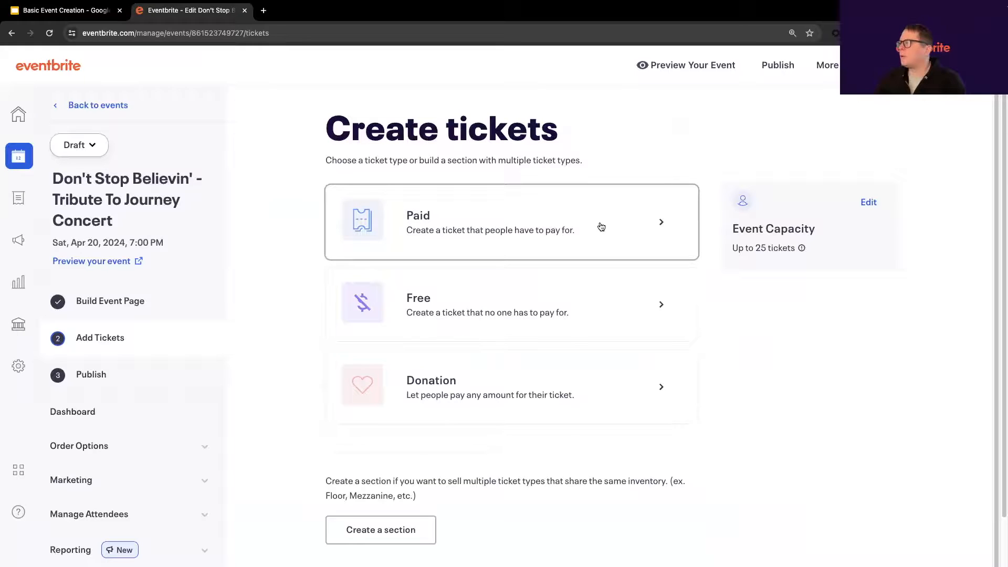
- Start a paid General Admission ticket and set its available quantity to 25 and price to $20
scroll(594, 229, "down", 1)
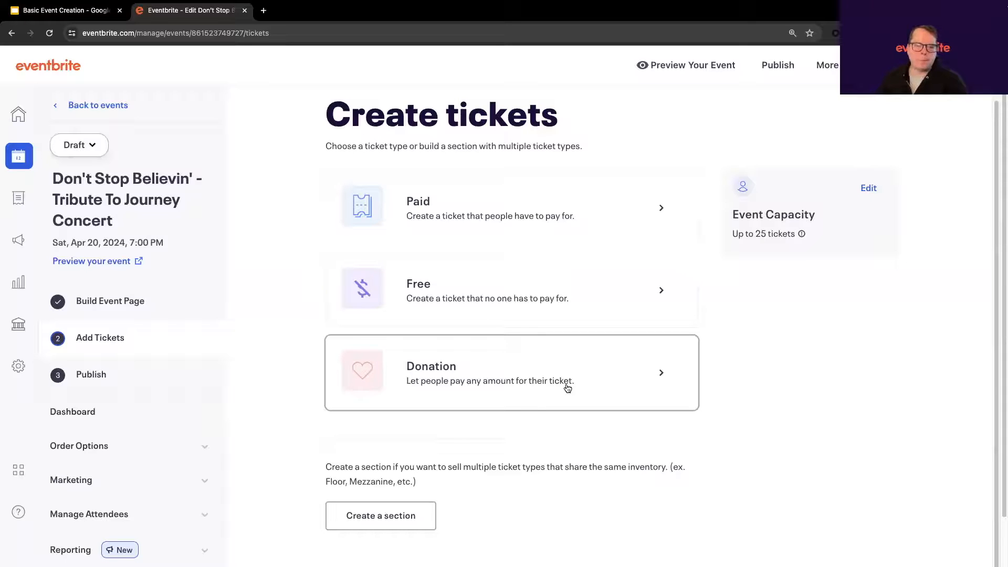
left_click(509, 213)
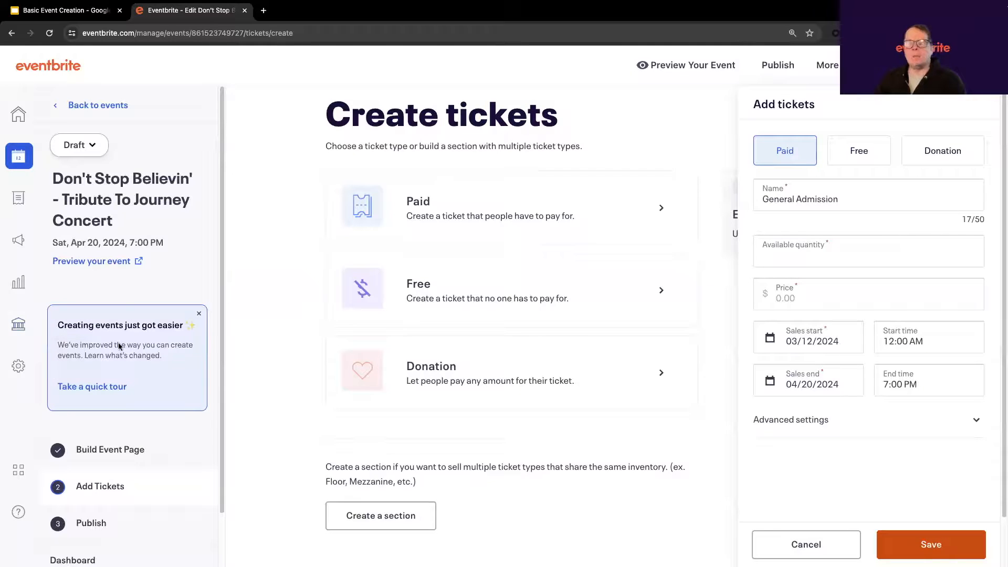
left_click(810, 254)
type("25")
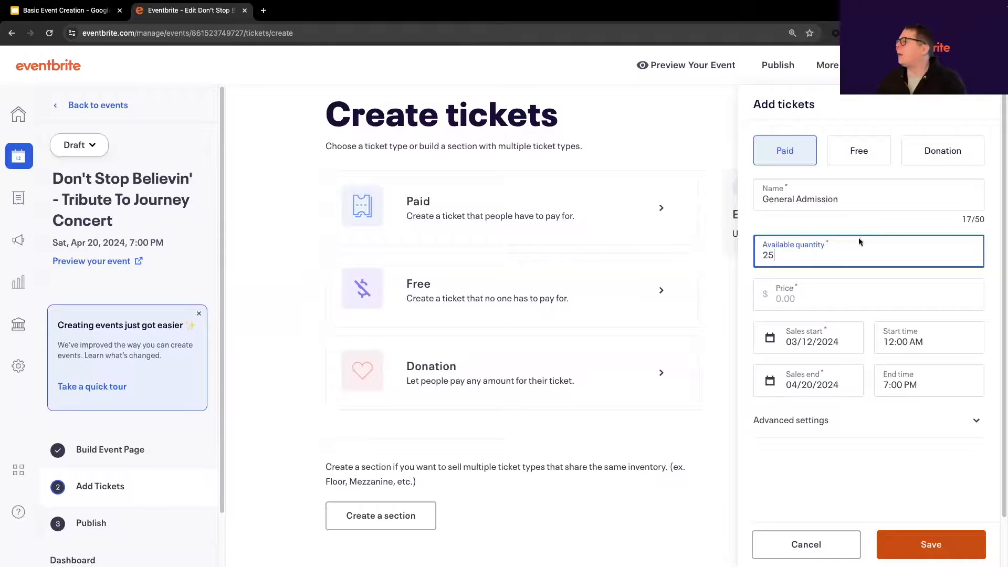
left_click(811, 295)
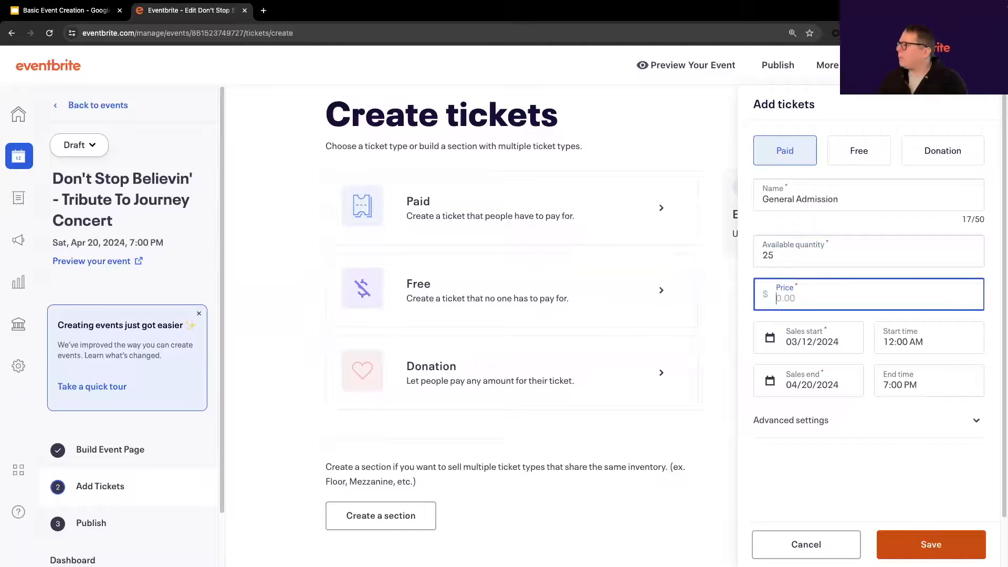
type("20")
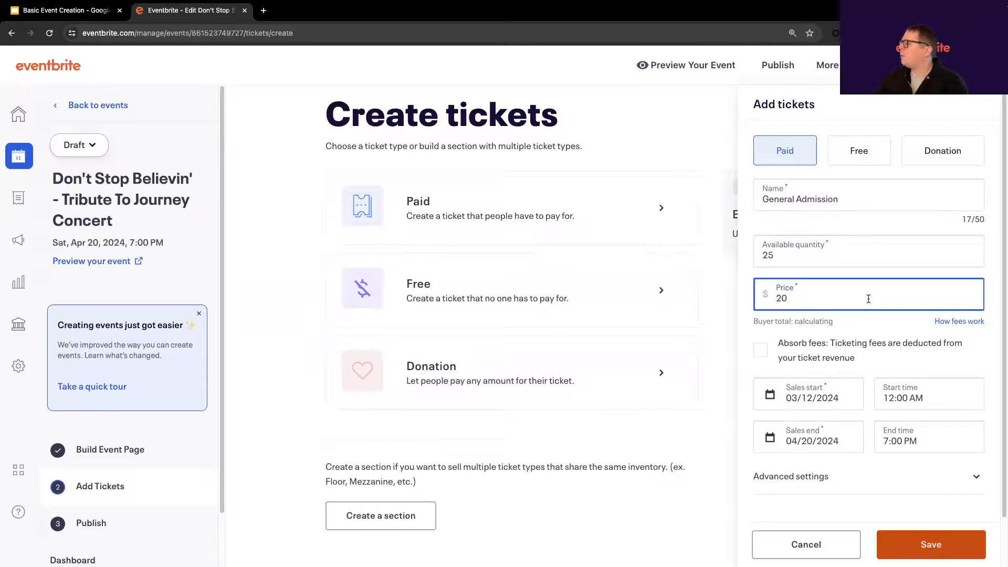
- Turn on Absorb fees for the General Admission ticket to compare the buyer total, then turn it off again
scroll(868, 298, "down", 2)
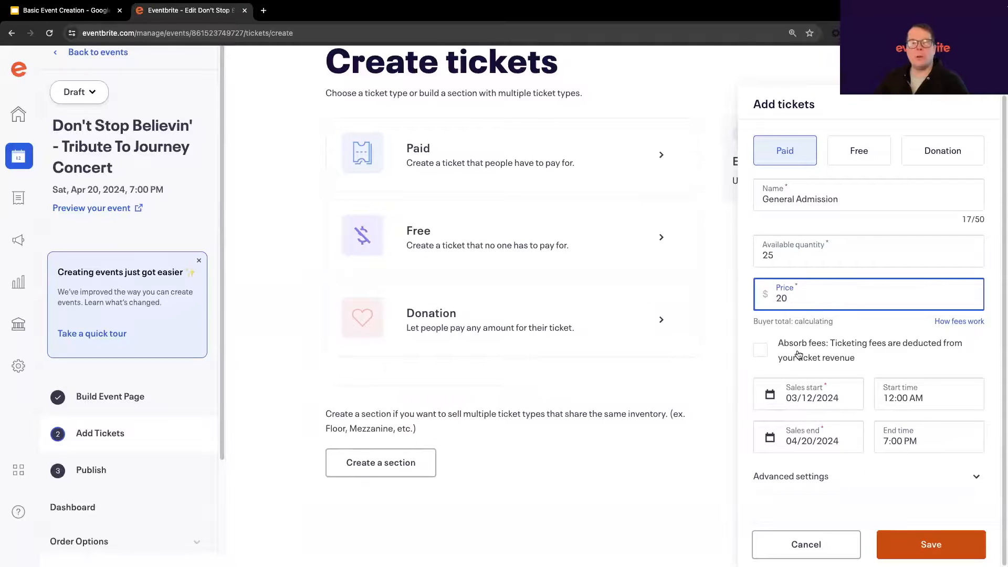
left_click(765, 355)
left_click(765, 355)
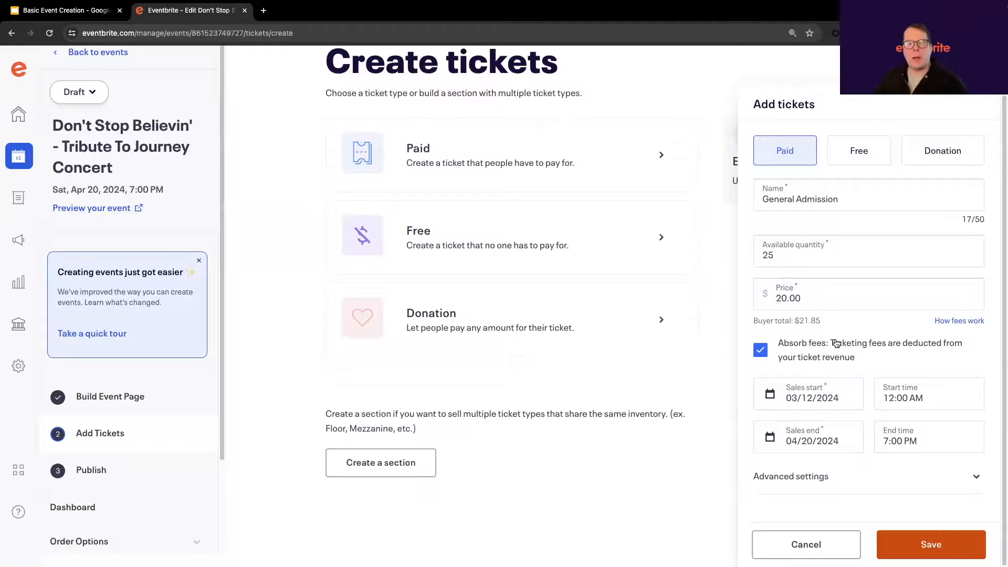
left_click(761, 353)
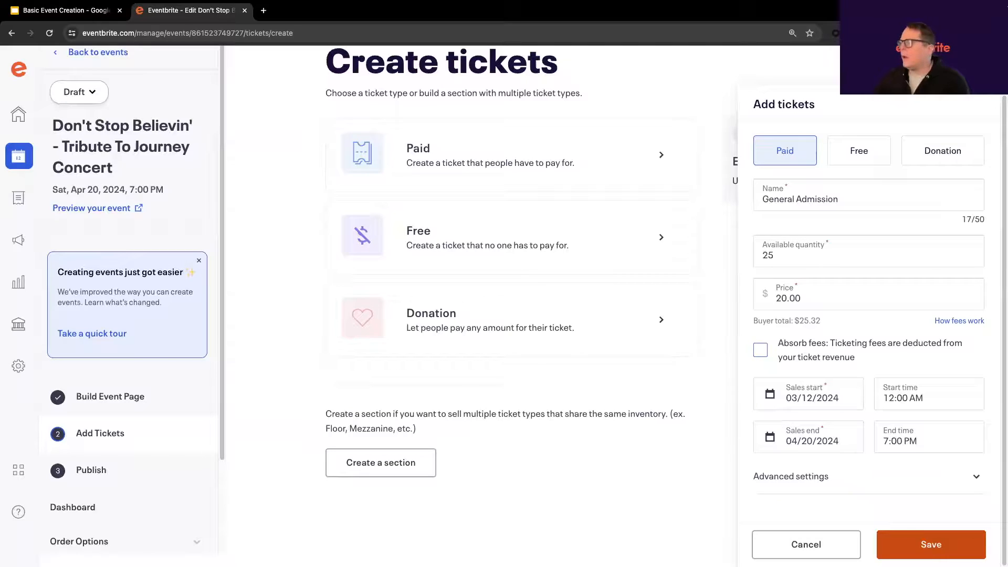
- Examine the online fee breakdown for the $20 ticket, including the service fee, cost to buyer and organizer payout, and close it
left_click(954, 322)
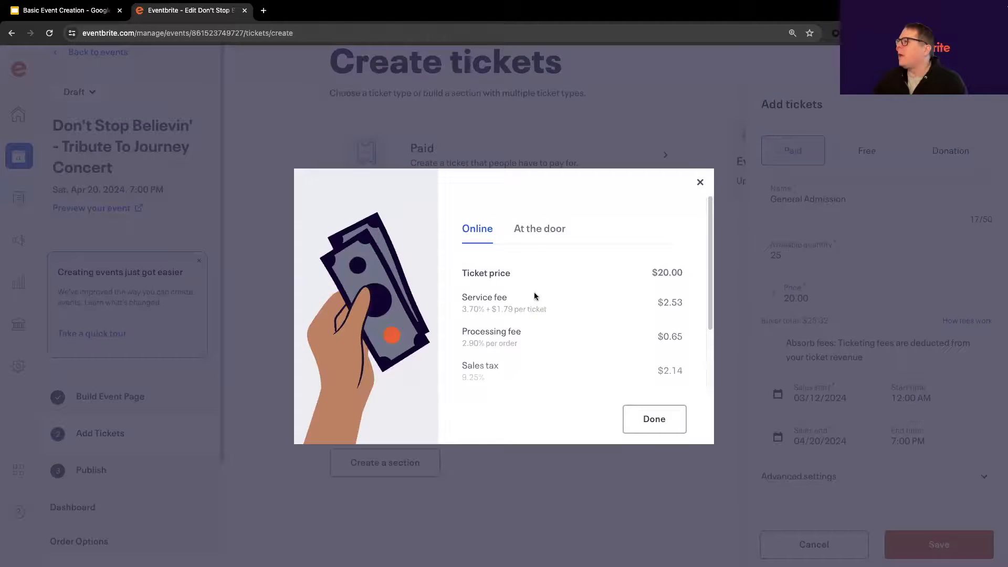
scroll(531, 294, "down", 2)
left_click_drag(456, 239, 547, 239)
left_click_drag(461, 269, 574, 272)
scroll(578, 283, "down", 1)
left_click_drag(644, 337, 693, 341)
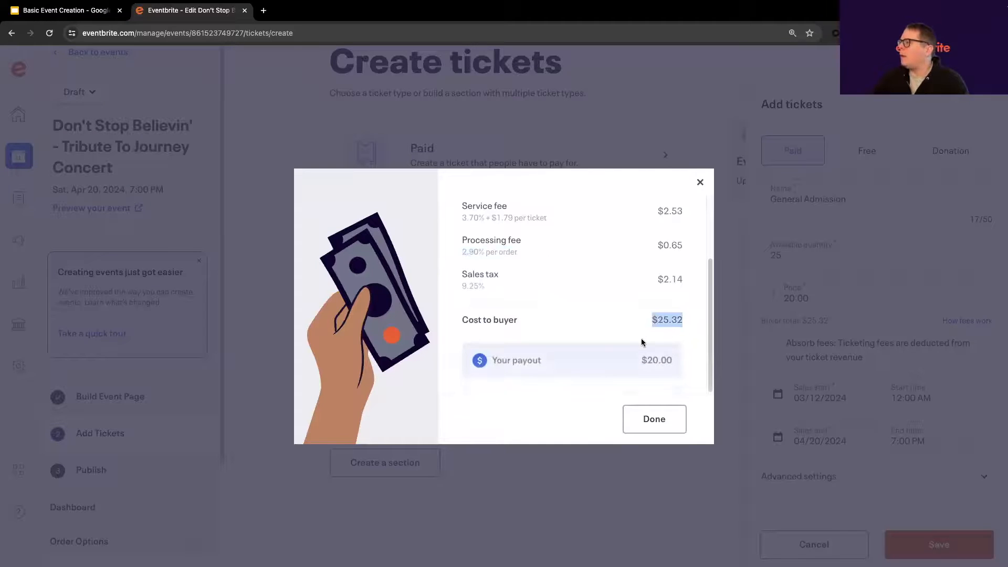
left_click_drag(640, 362, 681, 364)
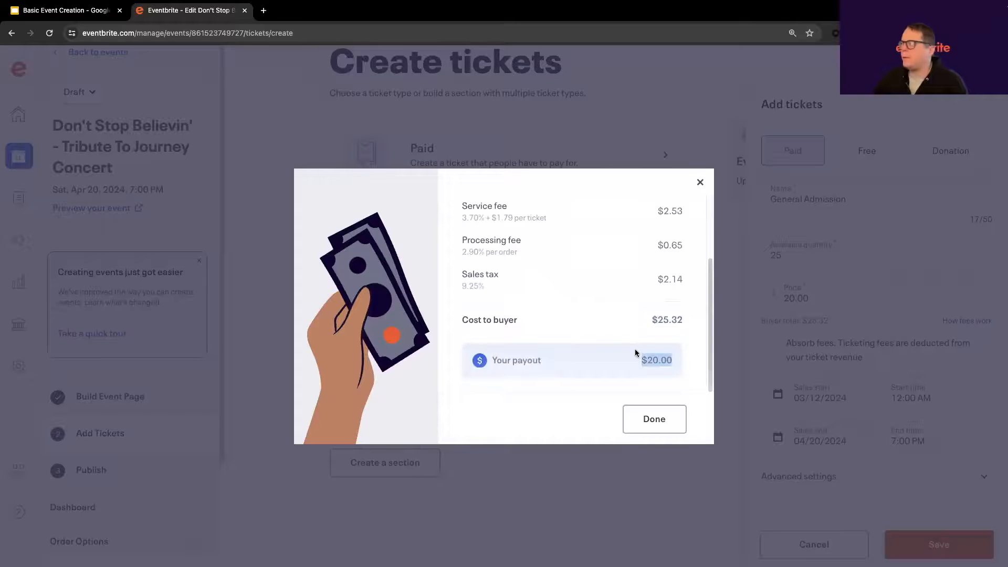
scroll(635, 348, "up", 2)
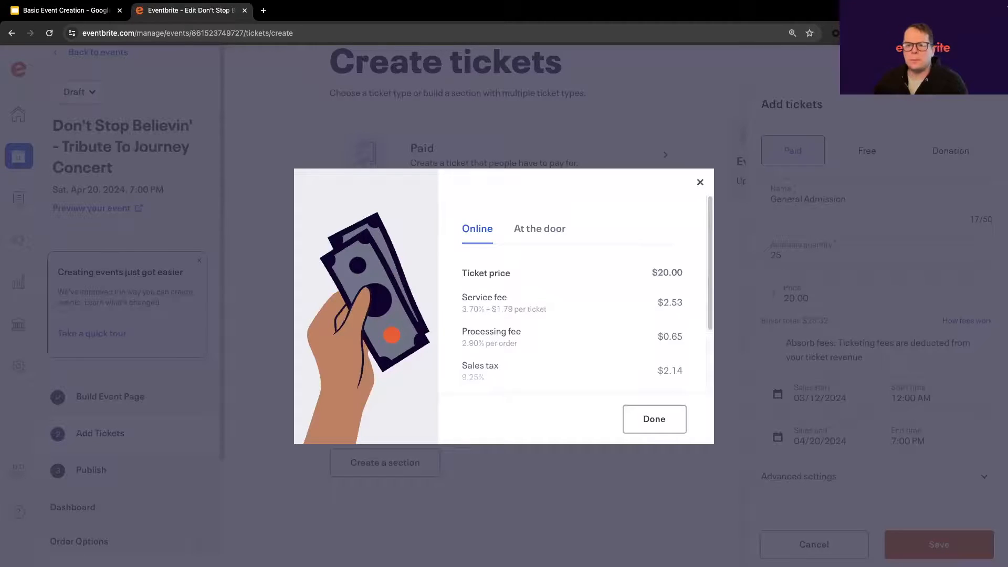
left_click(700, 184)
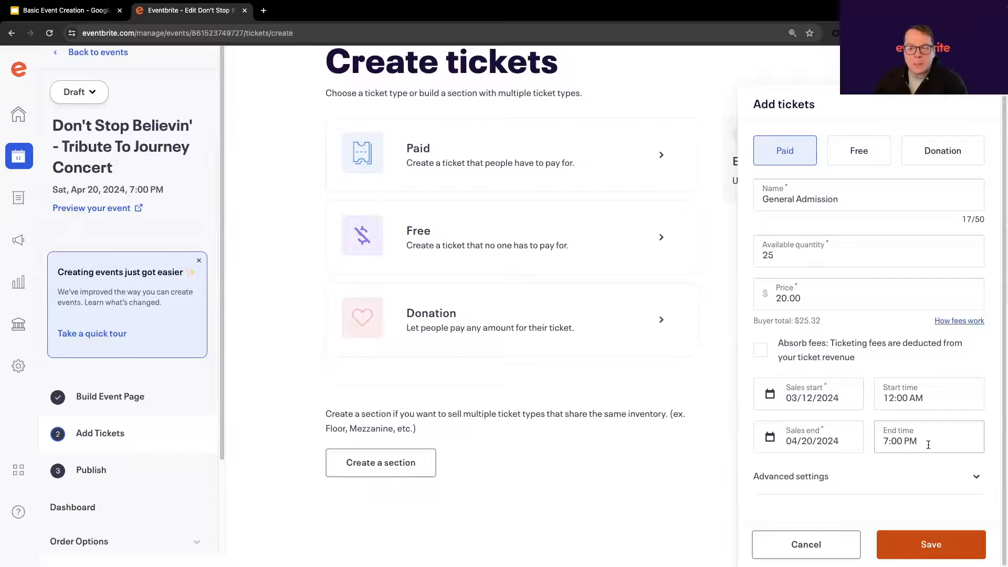
- Set the General Admission ticket's sales end time to 10:30 PM
left_click(931, 443)
scroll(916, 478, "down", 3)
scroll(915, 478, "down", 1)
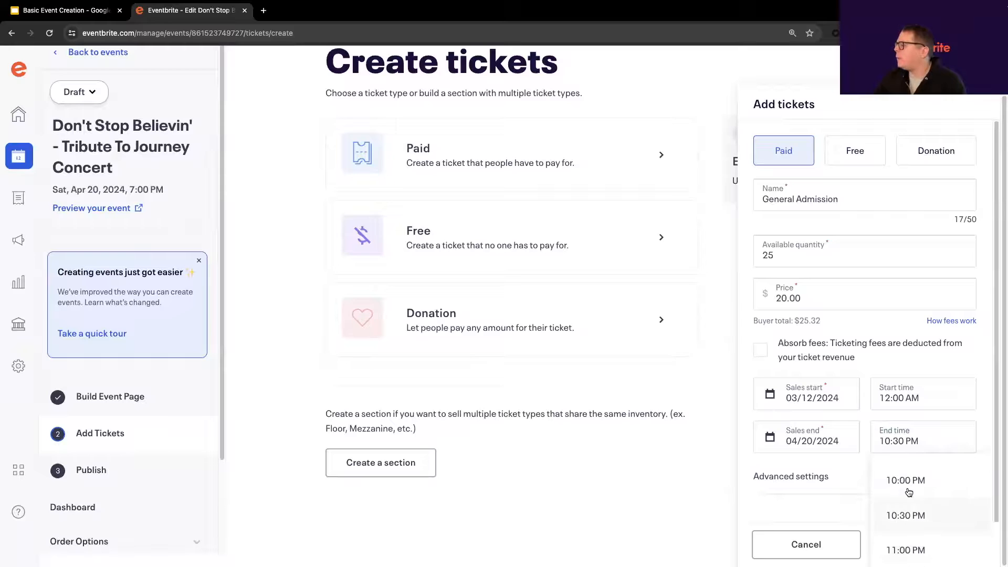
left_click(900, 516)
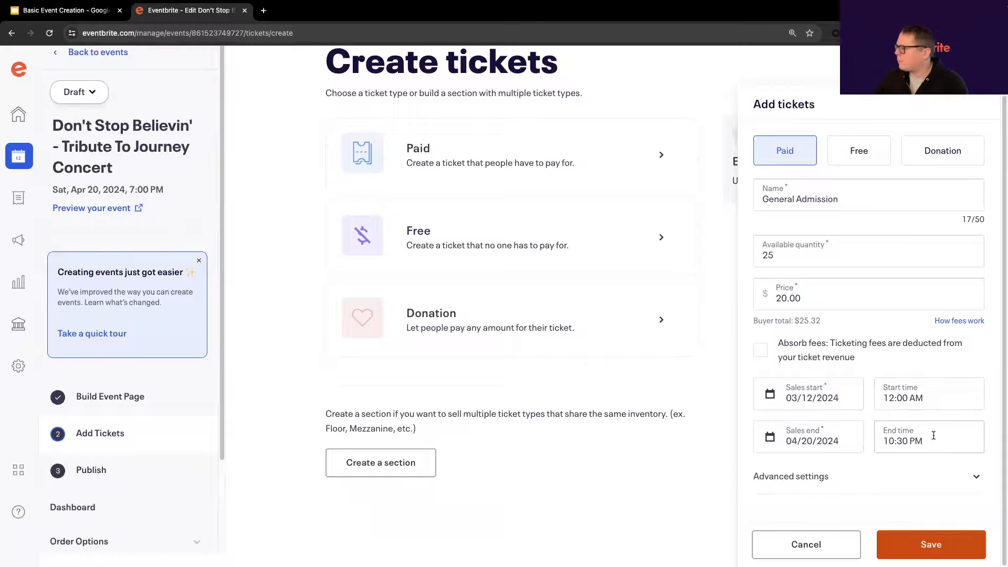
- Expand the General Admission ticket's advanced settings and place the cursor in its description
left_click(849, 481)
left_click(854, 323)
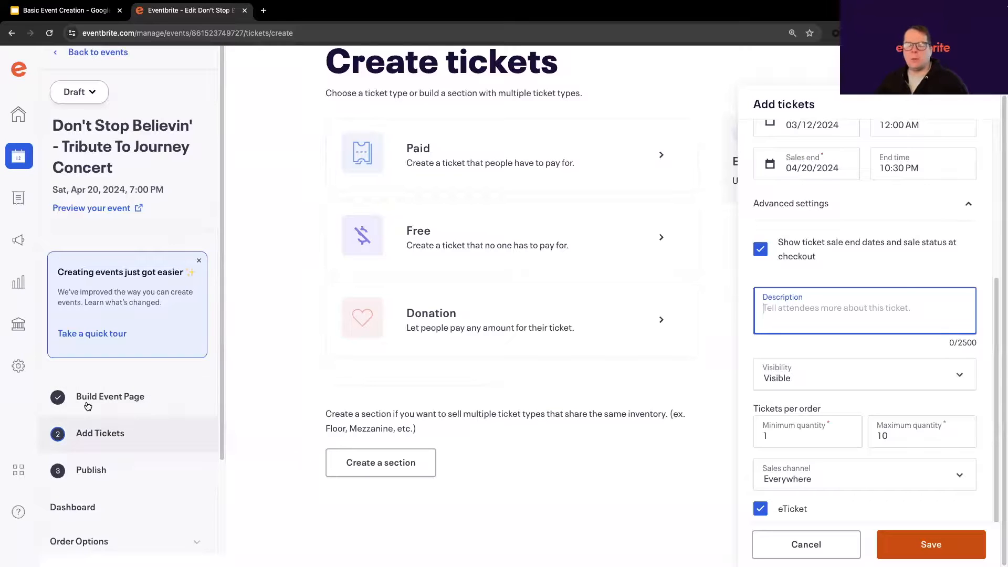
scroll(831, 336, "down", 1)
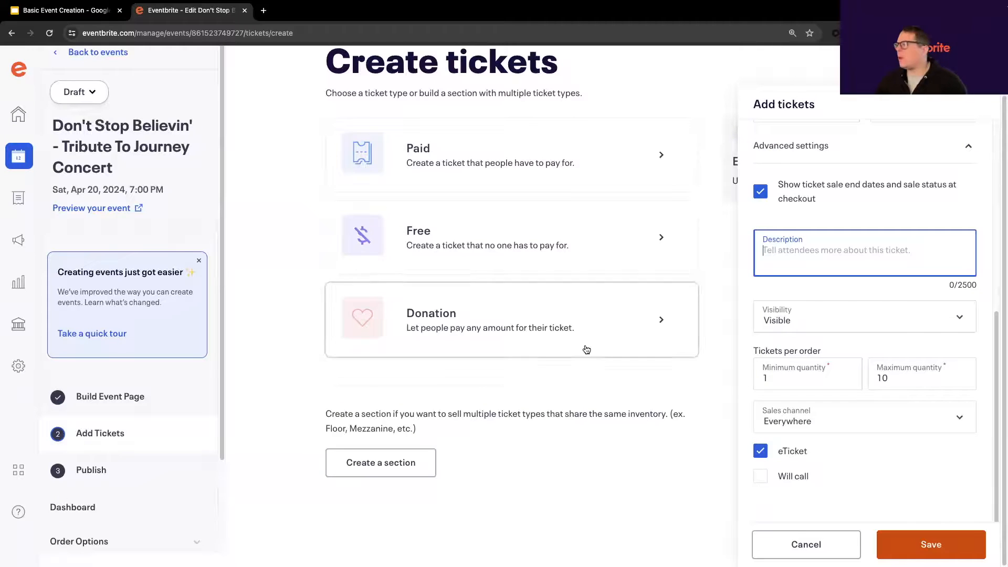
- Try the Hidden visibility option for the General Admission ticket, then restore it to Visible
left_click(919, 322)
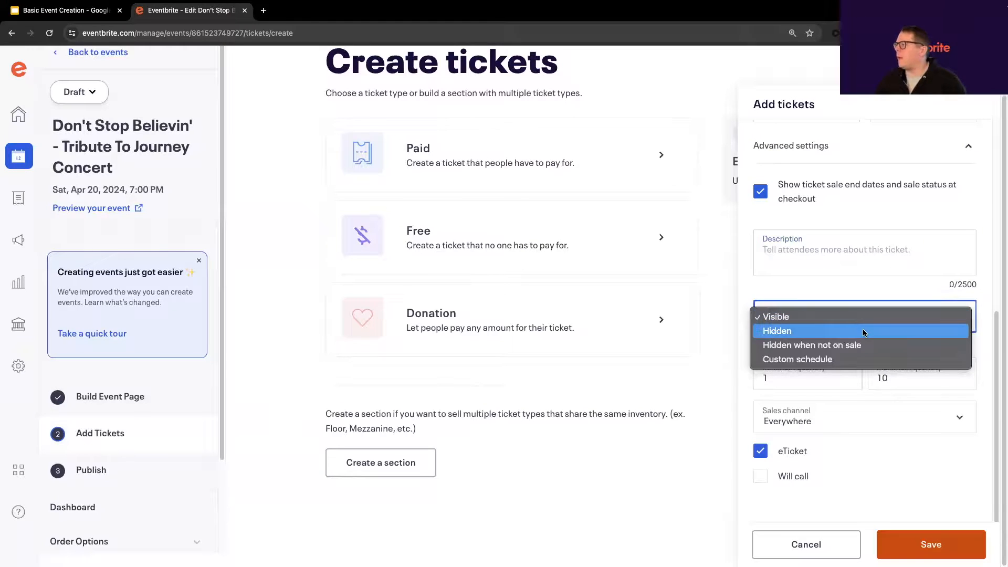
key("Escape")
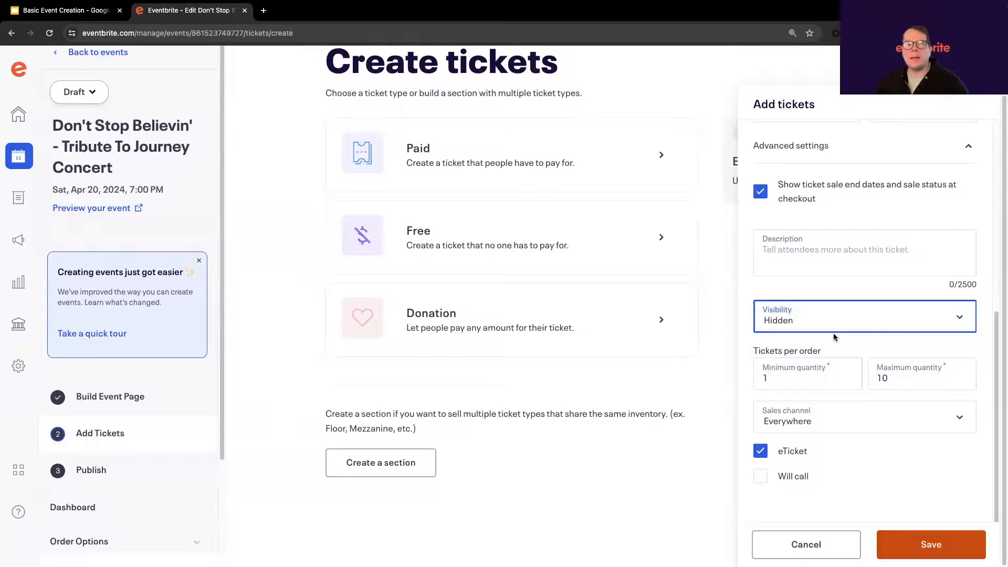
left_click(861, 320)
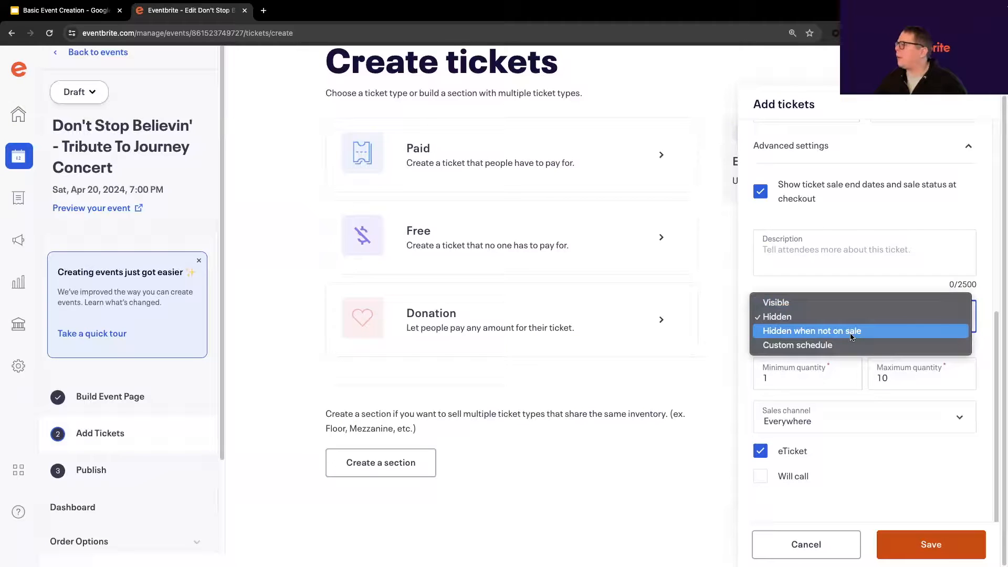
left_click(835, 304)
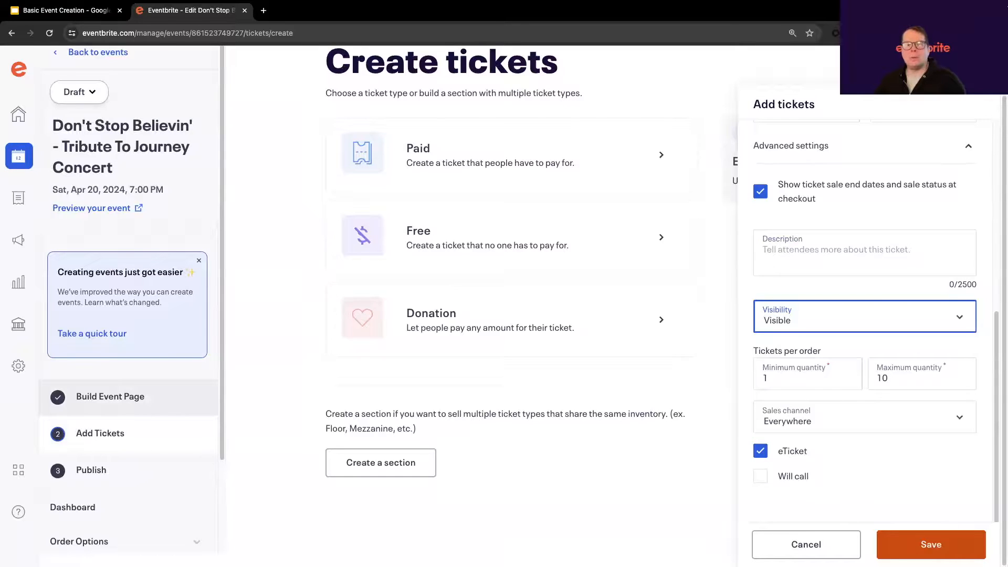
- Set the maximum quantity of General Admission tickets per order to 5
left_click_drag(930, 378, 867, 376)
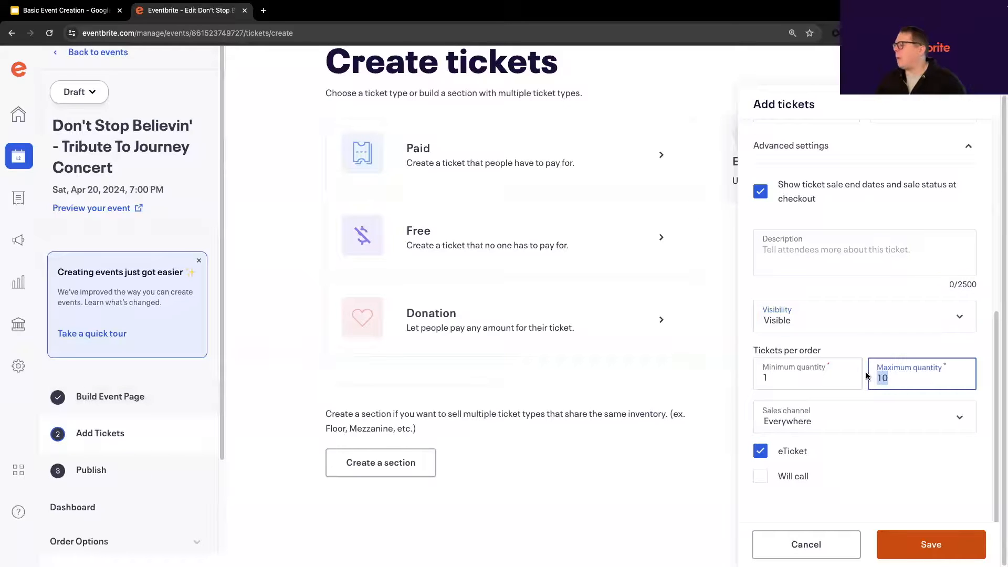
type("5")
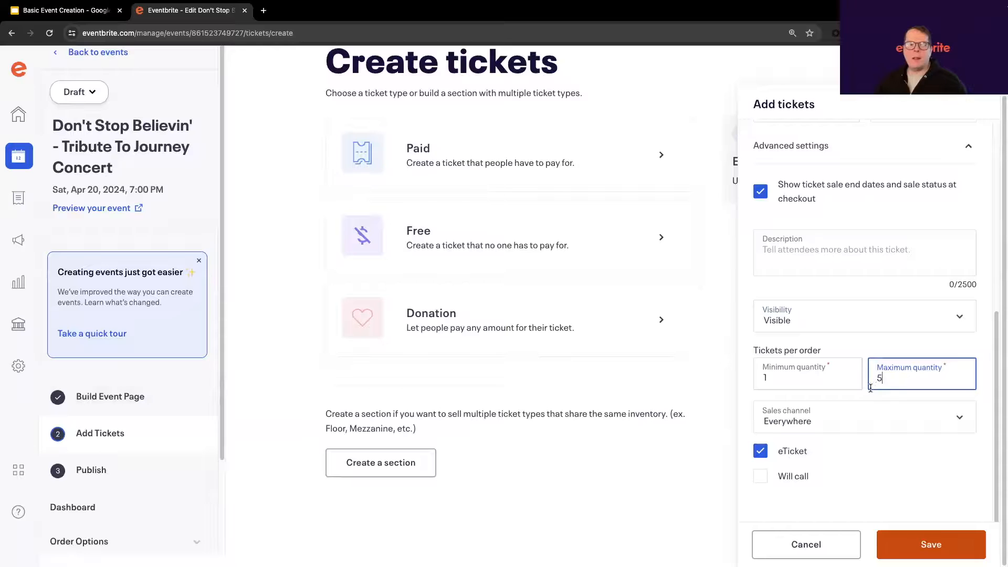
- Try the Online only and At the door only sales channels for the ticket, then restore the channel to Everywhere
left_click(847, 425)
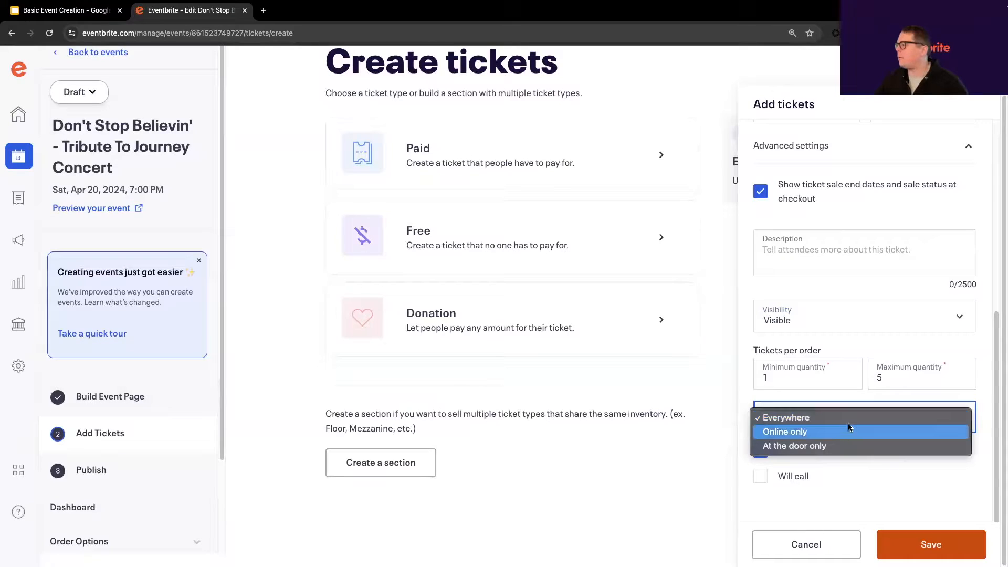
left_click(844, 431)
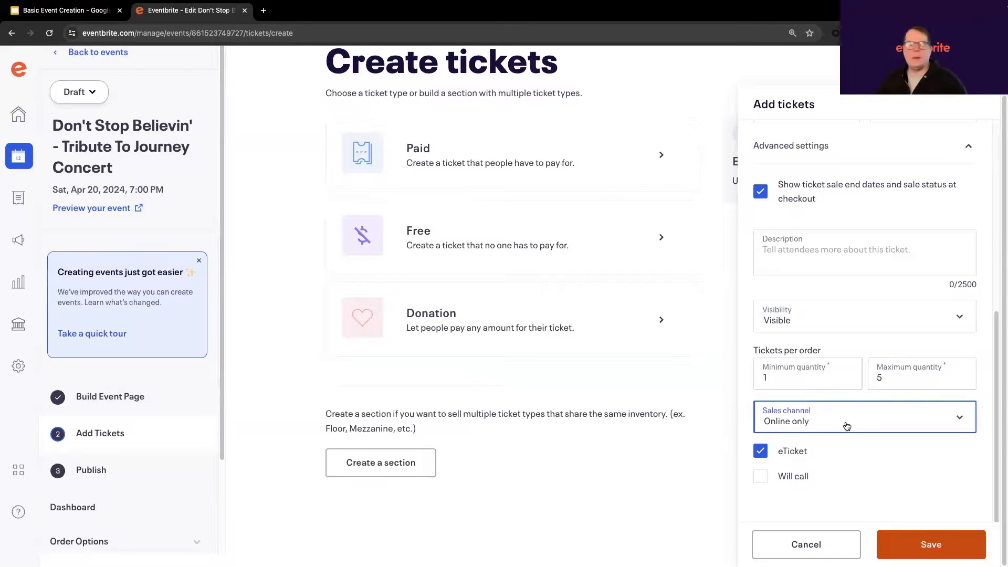
left_click(885, 420)
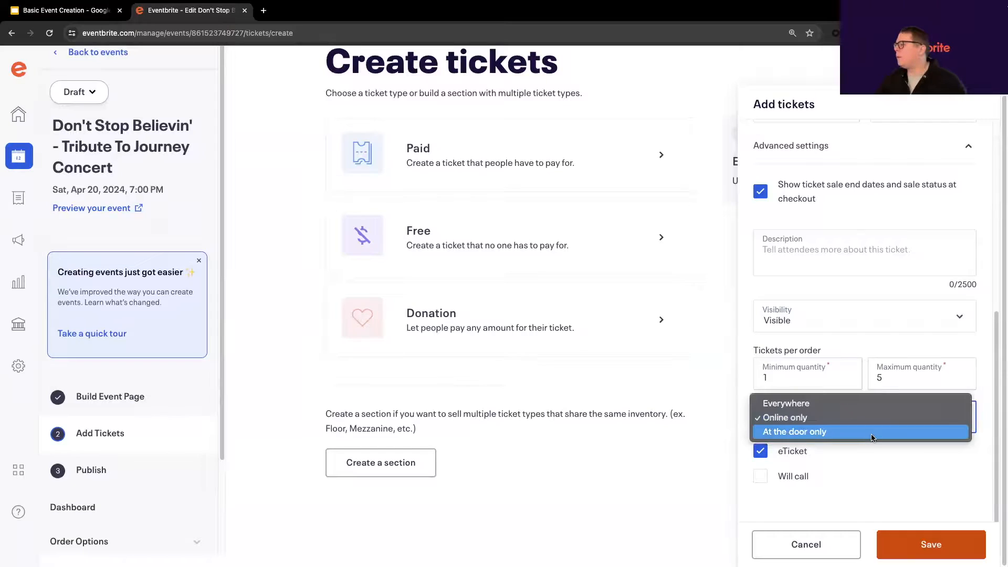
left_click(872, 433)
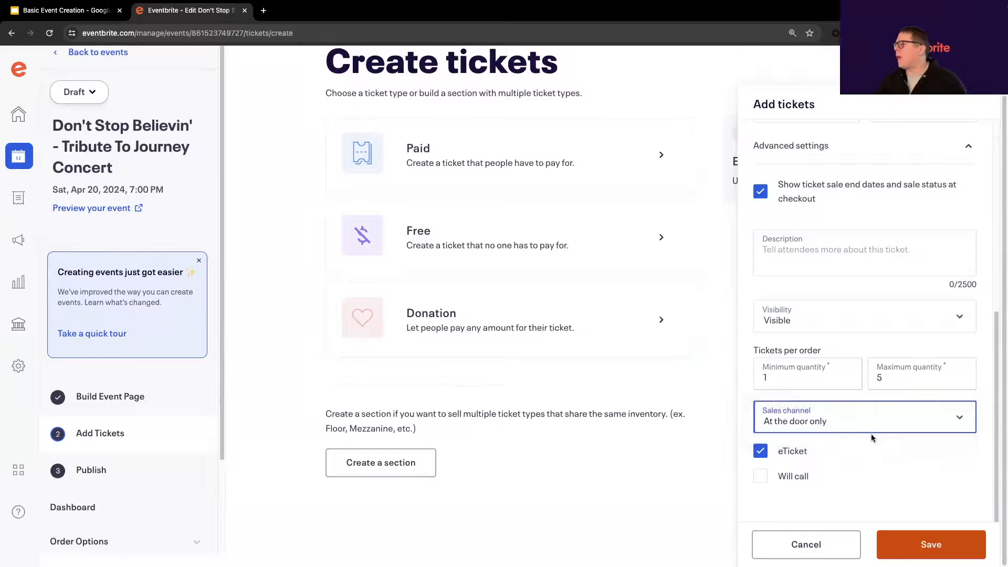
left_click(894, 417)
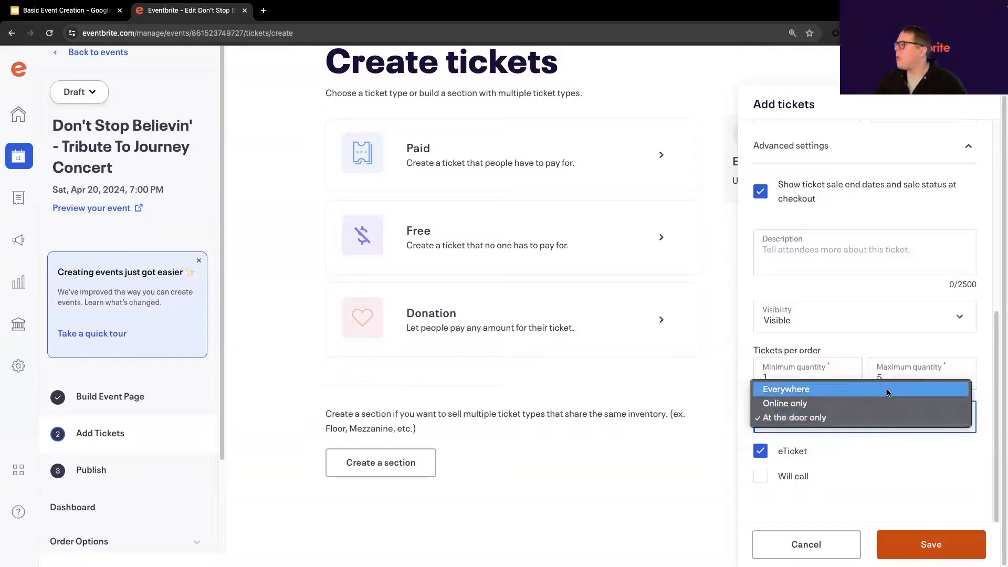
left_click(888, 393)
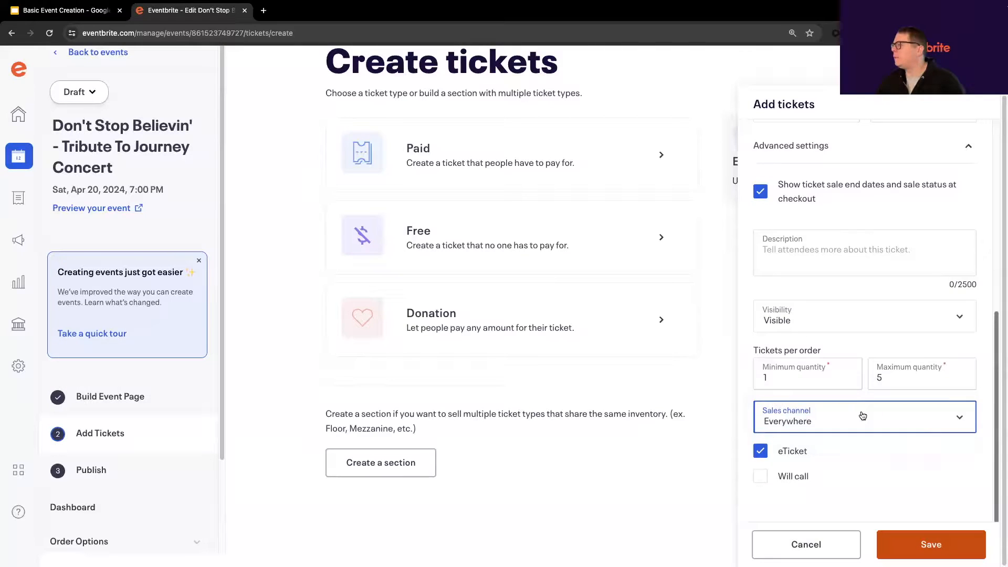
- Review the General Admission ticket's settings and save the ticket
scroll(863, 416, "up", 6)
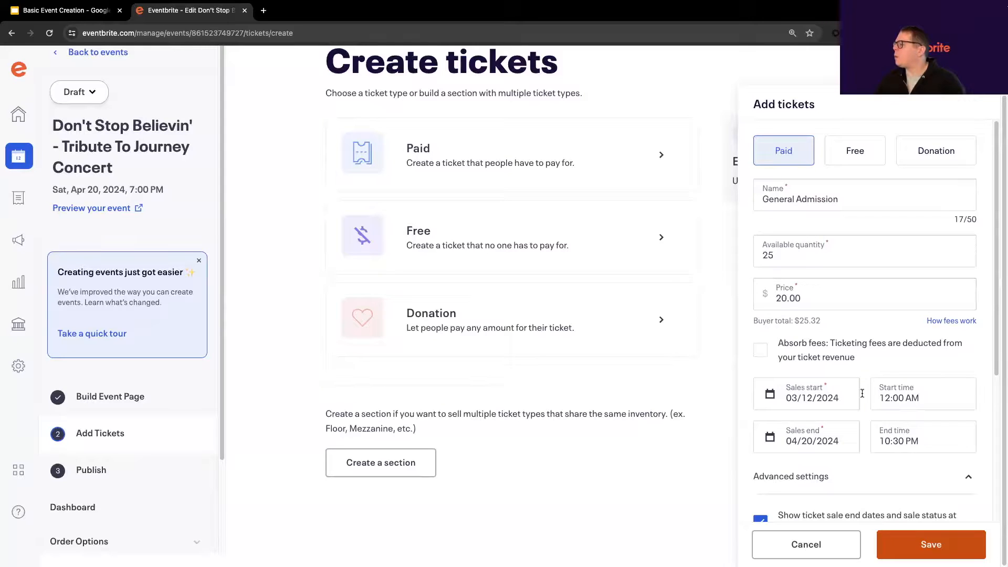
left_click(925, 546)
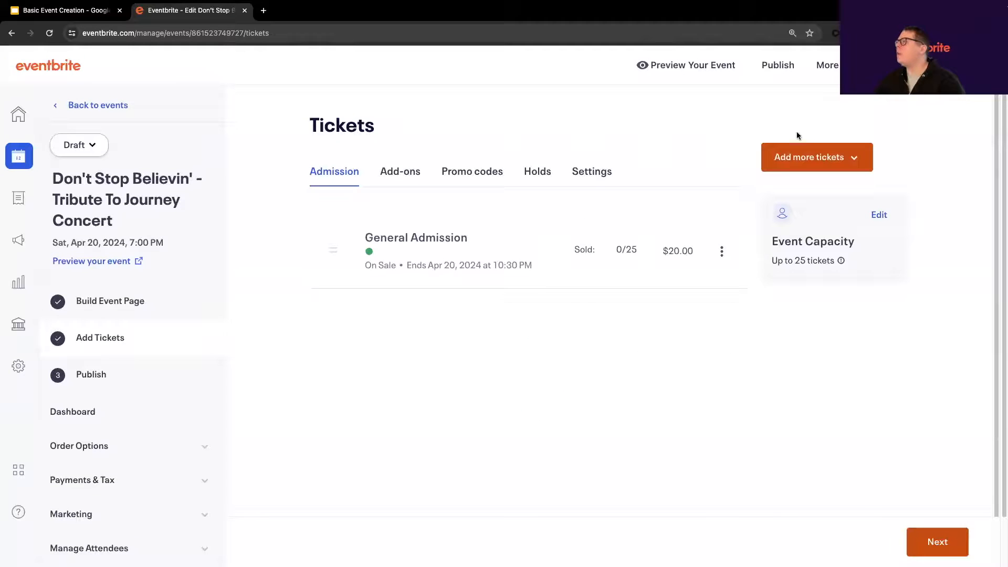
- Try to add a second paid ticket named VIP Ticket with an available quantity of 25, then discard it
left_click(806, 165)
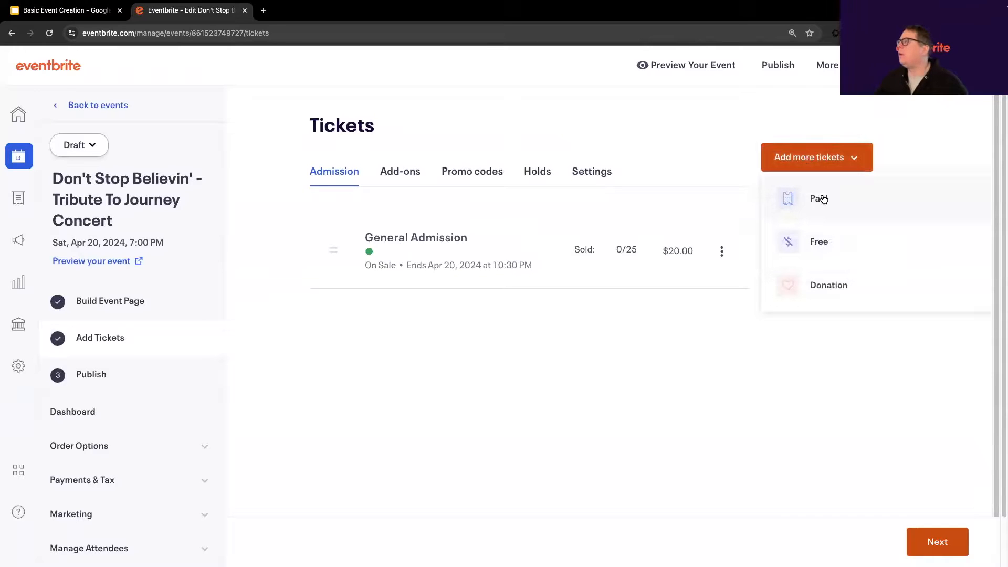
left_click(815, 159)
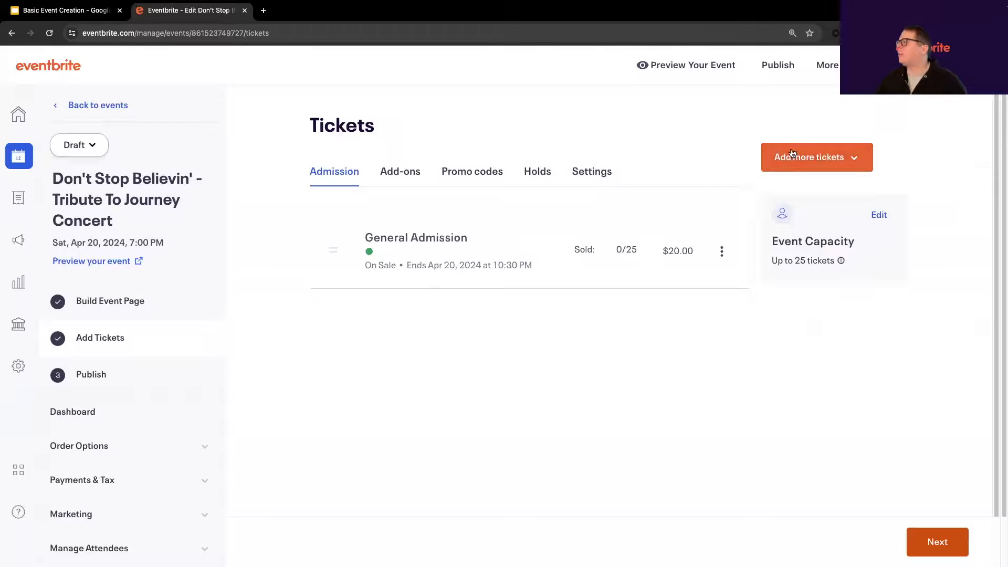
left_click(817, 160)
left_click(819, 209)
triple_click(874, 200)
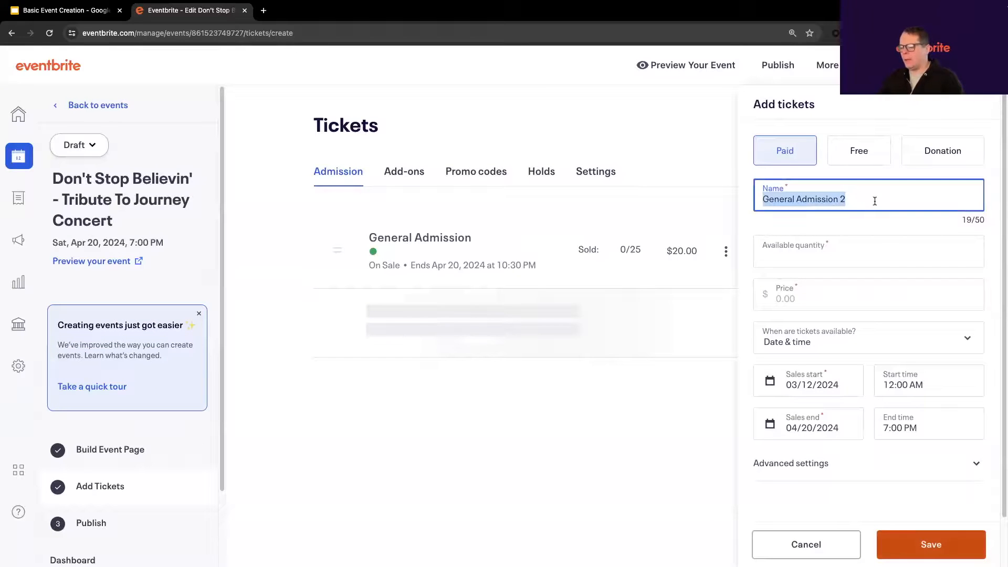
type("VIP Ticket")
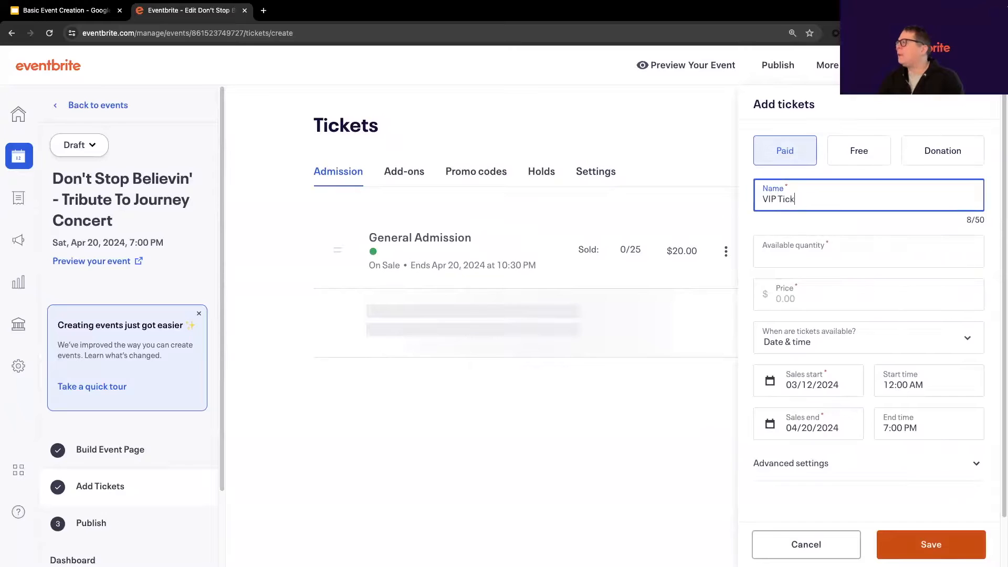
left_click(812, 259)
type("25")
left_click(930, 550)
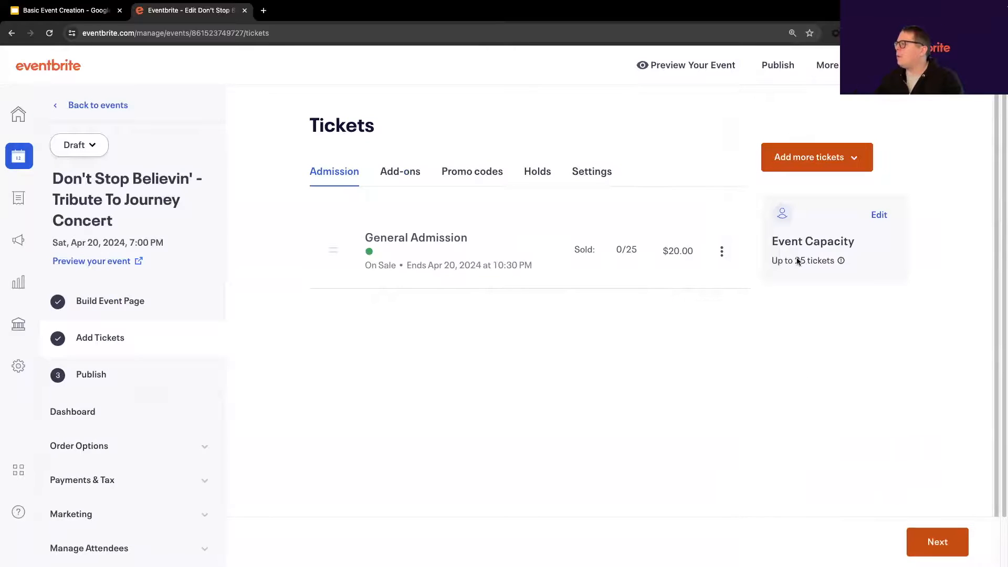
left_click(835, 169)
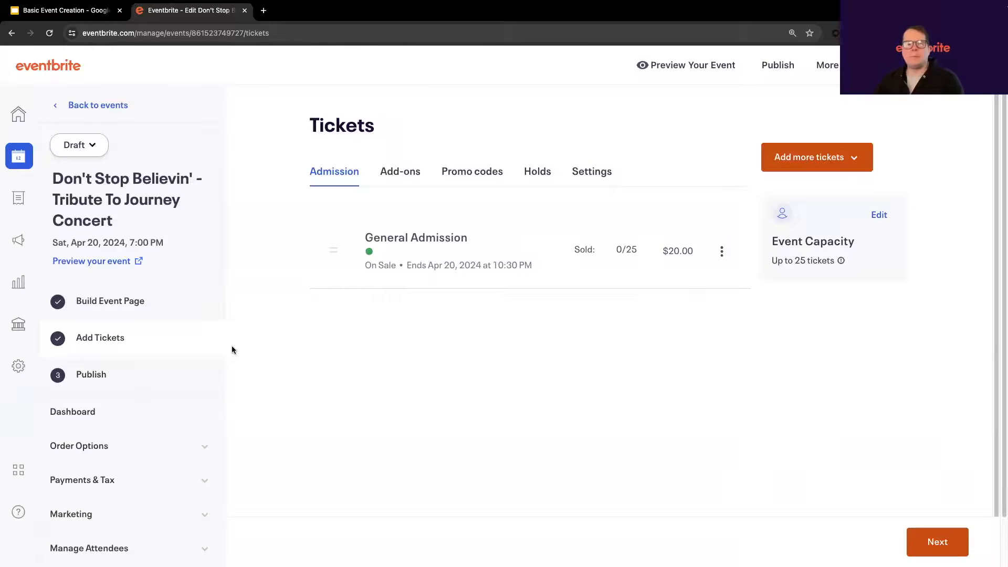
- Examine the event's Add-ons, Promo codes and Holds ticketing options, then return to the Admission tickets
left_click(412, 183)
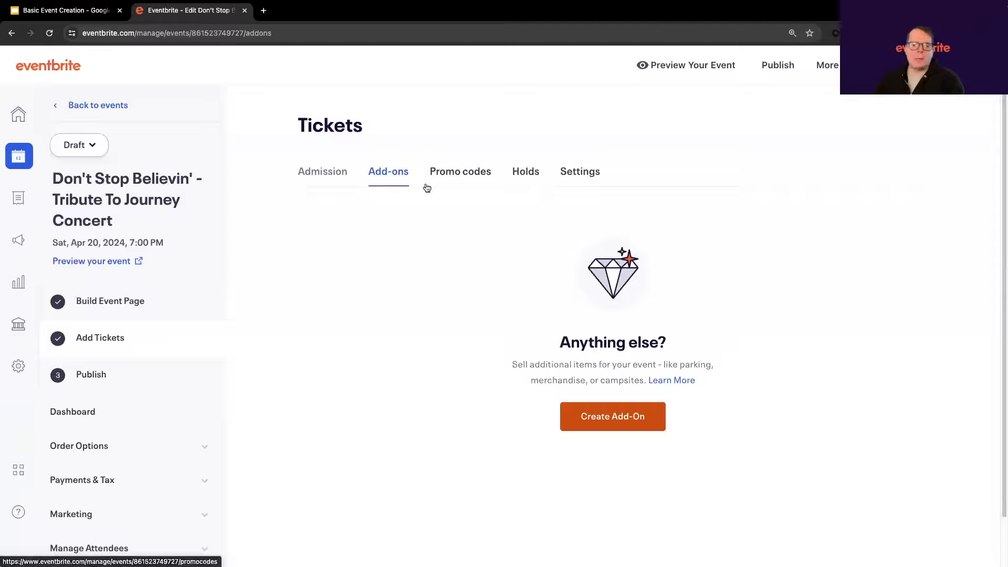
left_click(458, 174)
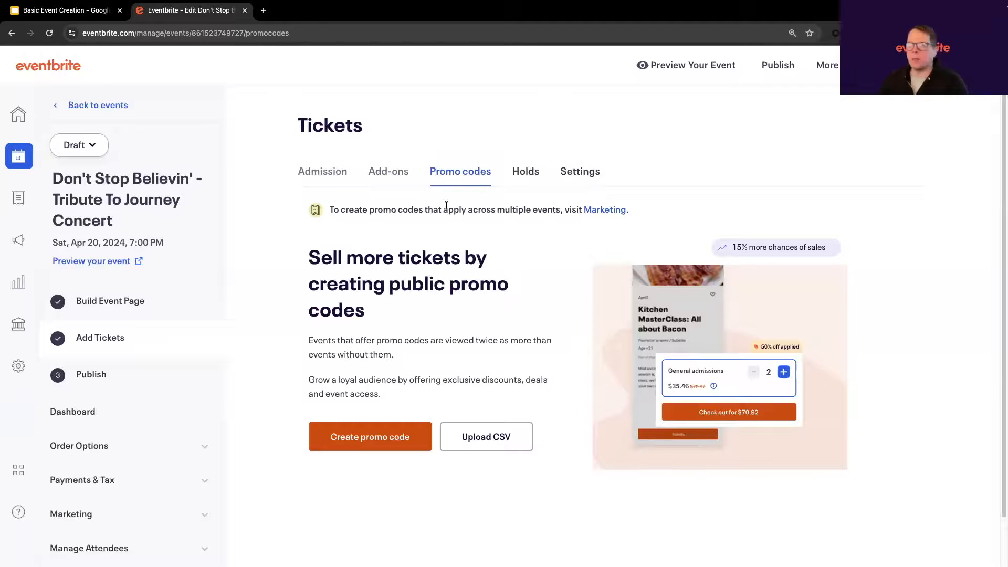
left_click(535, 178)
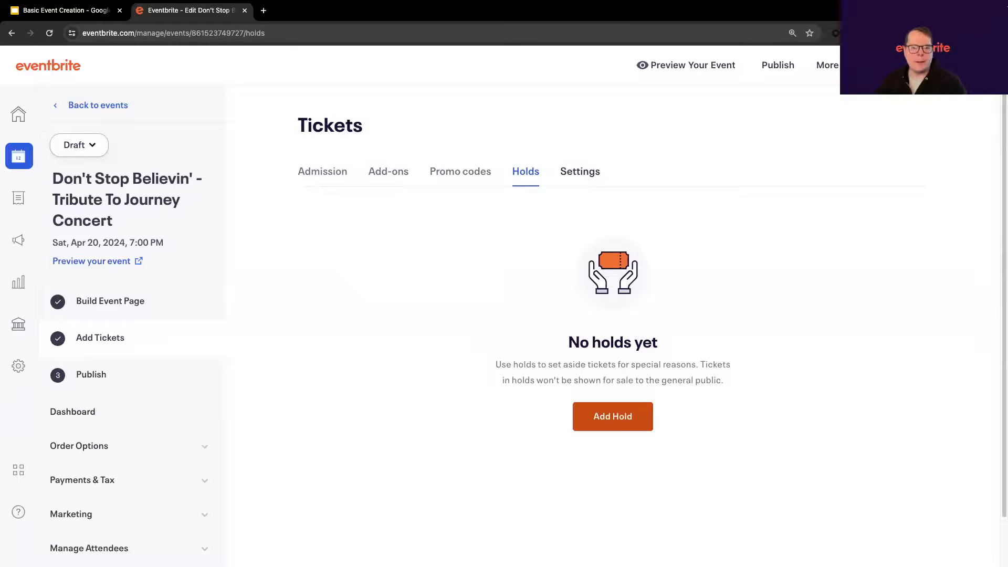
left_click(333, 176)
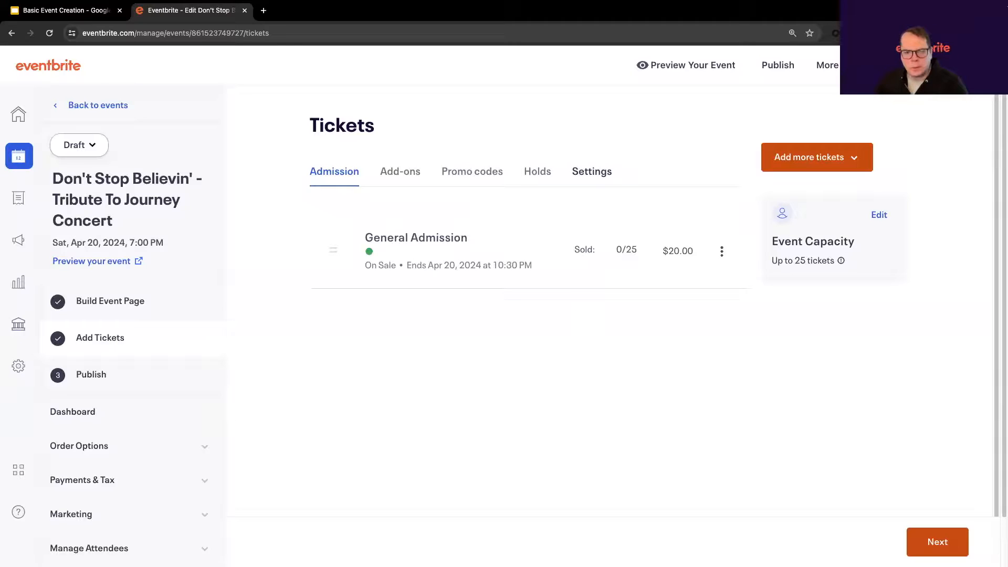
- Open the Order Confirmation page from the event's order options
left_click(119, 450)
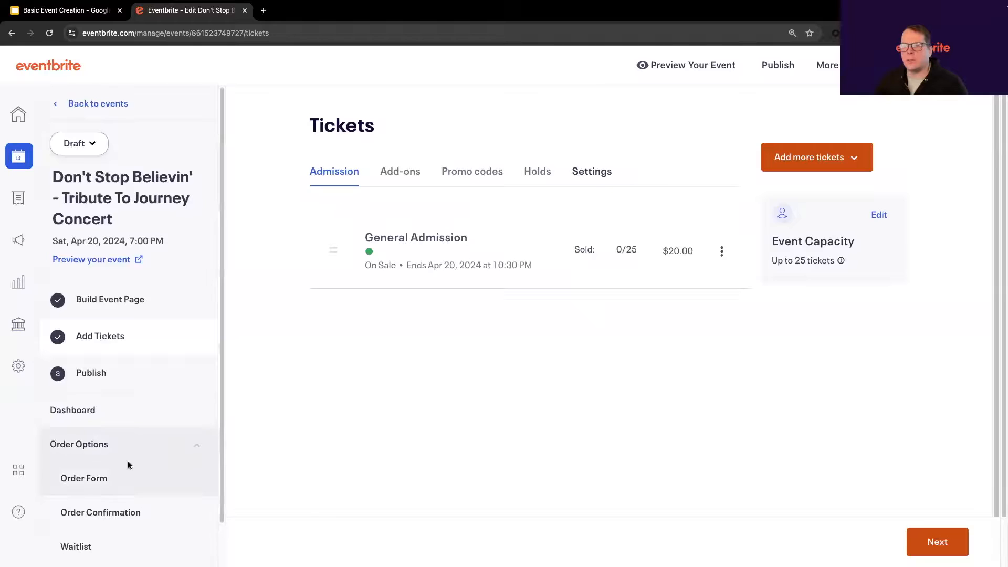
scroll(86, 435, "down", 3)
left_click(99, 416)
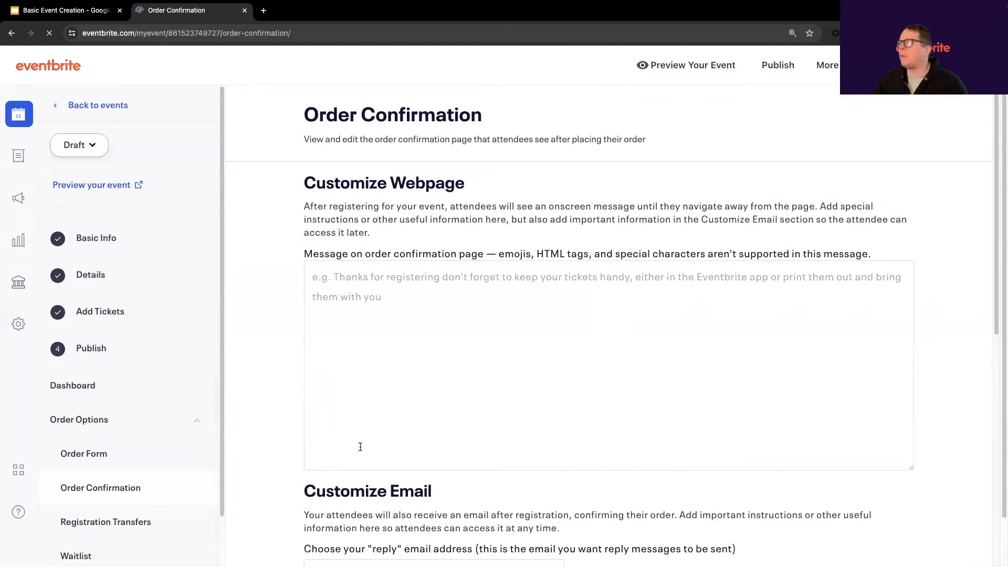
- Examine the Printable Tickets setting under Additional Settings on the Order Confirmation page
scroll(360, 447, "down", 10)
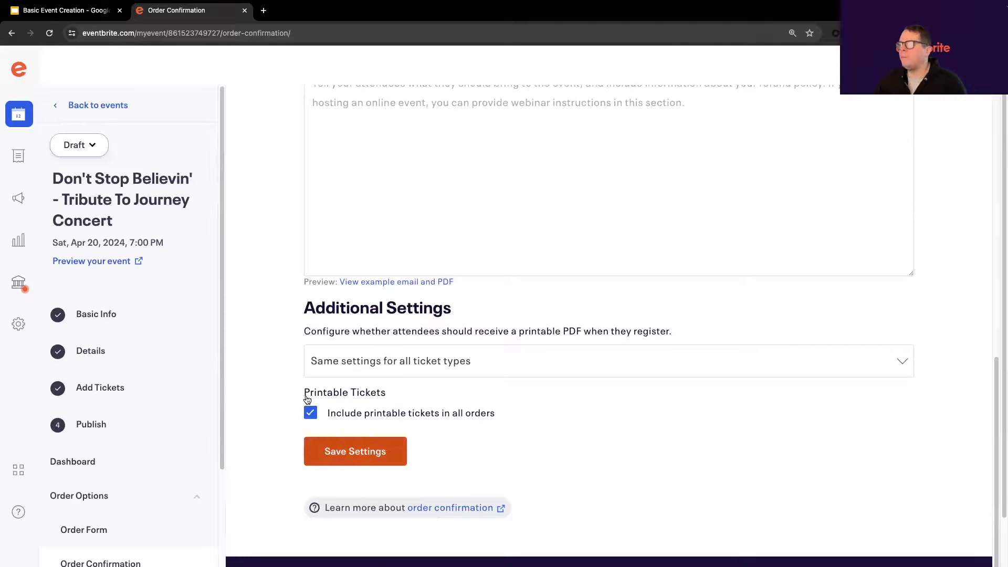
left_click_drag(304, 395, 519, 423)
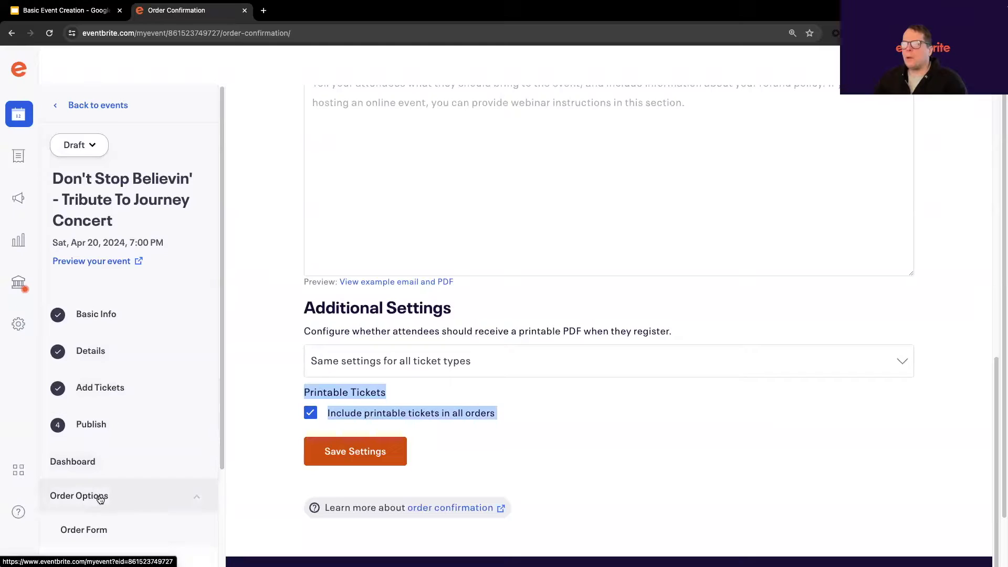
- Open the event's Order Form options and create a new blank order form
scroll(124, 493, "down", 4)
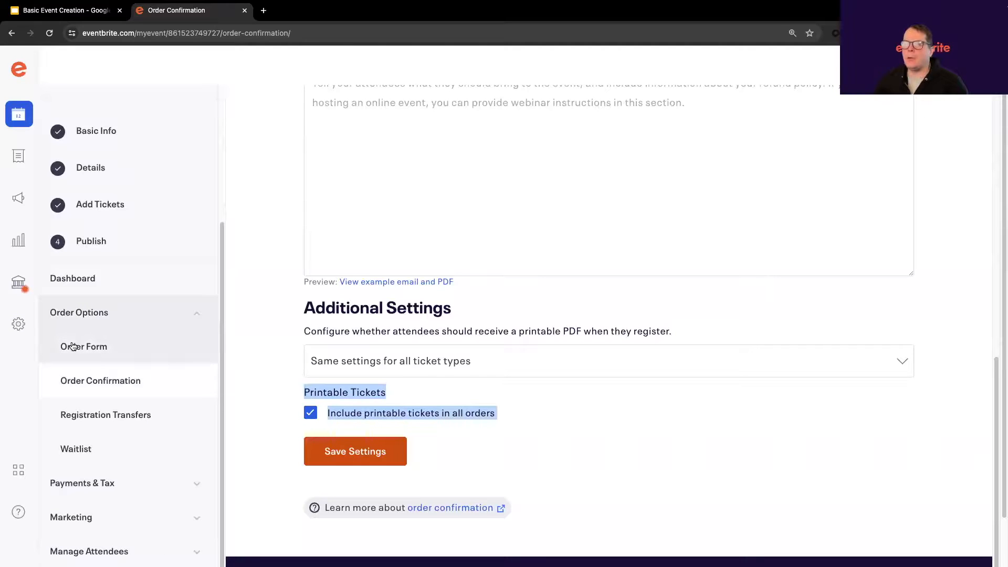
left_click(102, 353)
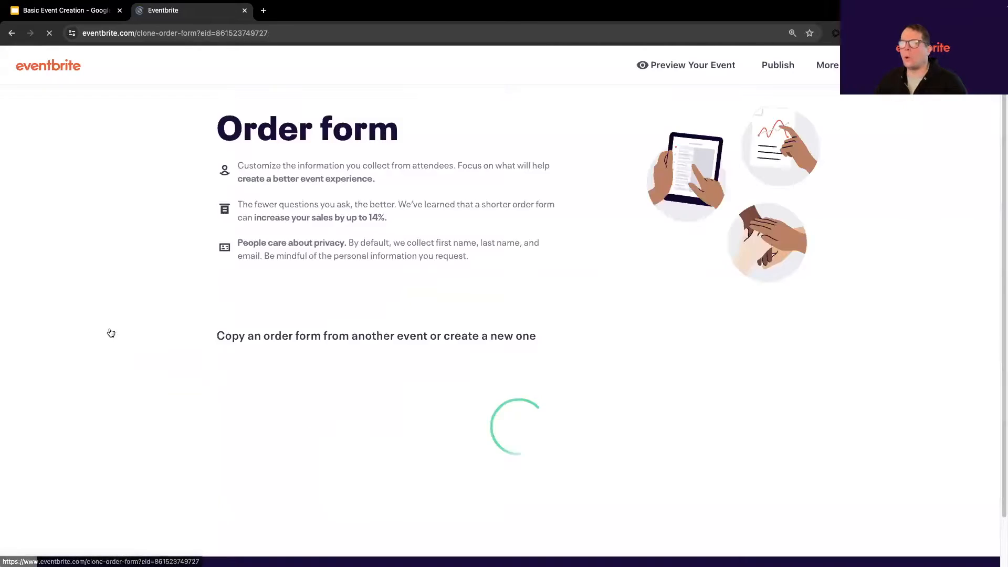
scroll(99, 425, "down", 2)
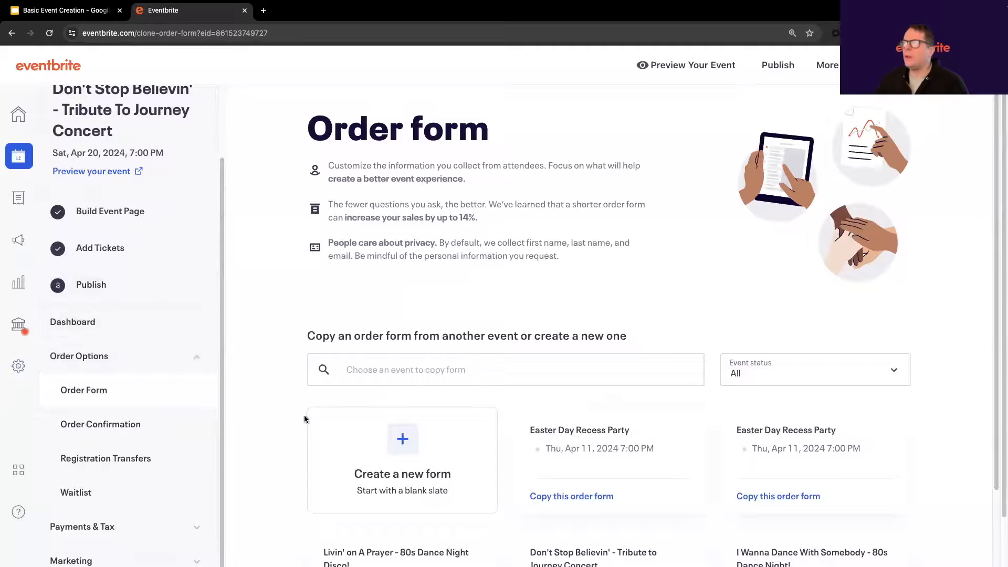
scroll(284, 417, "down", 2)
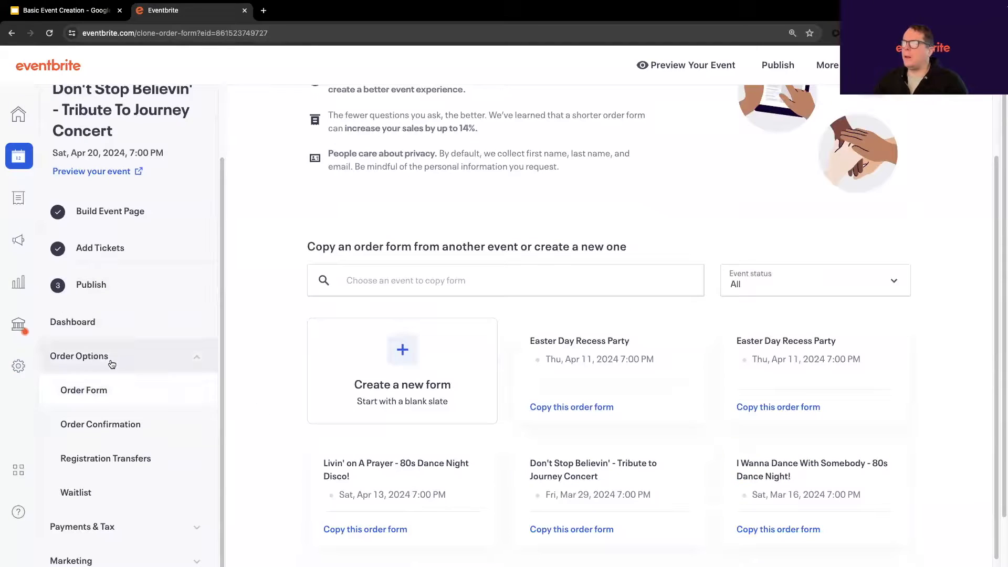
left_click(398, 383)
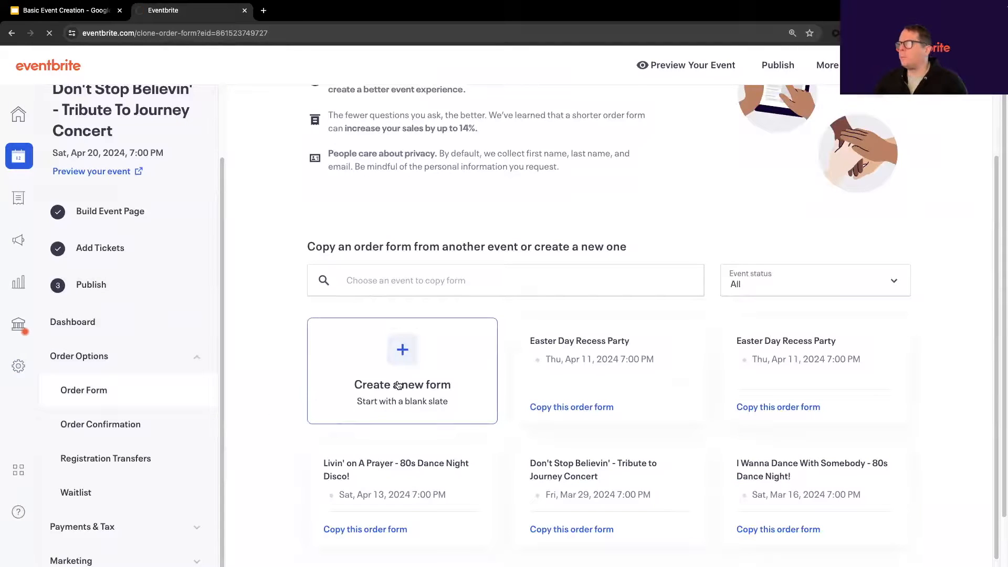
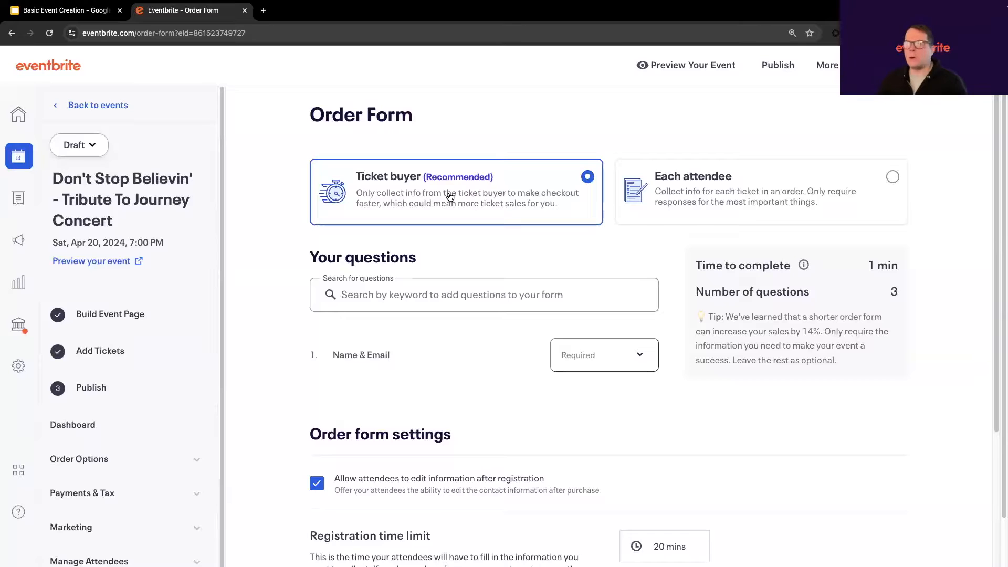
- Try collecting information from each attendee, then return the order form to the Ticket buyer option
left_click(800, 200)
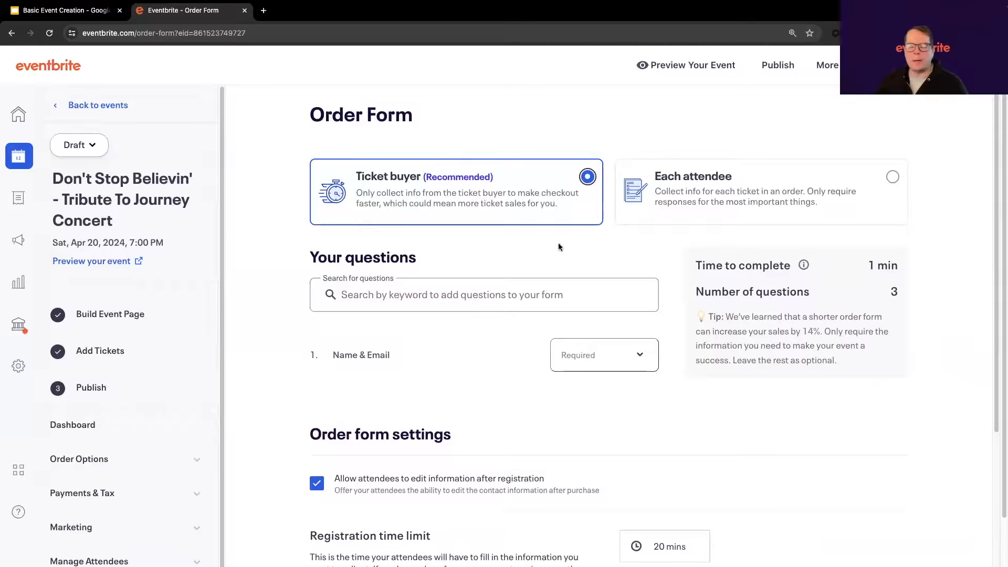
left_click(725, 195)
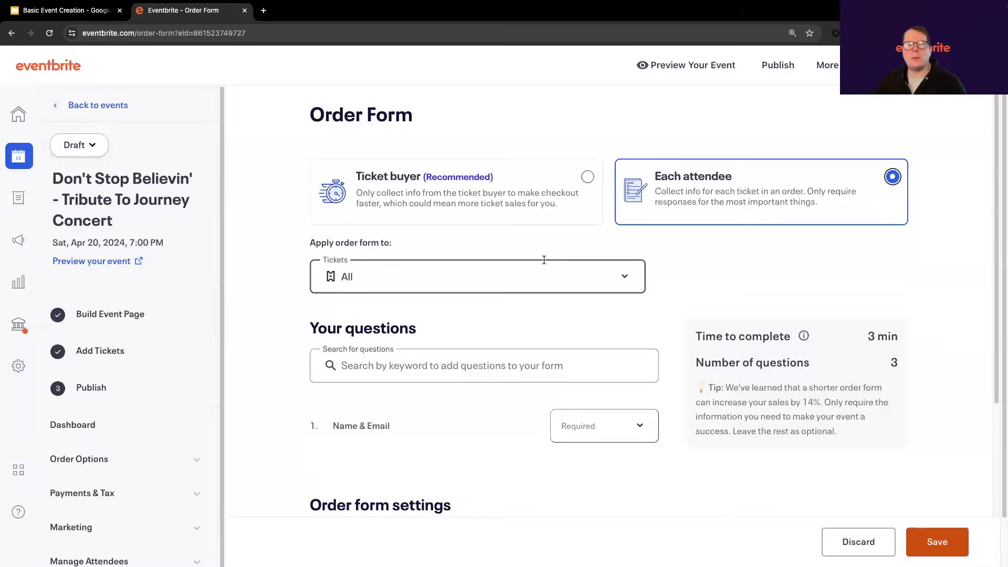
left_click(588, 177)
- Search the order form questions for "cell" and add the Cell phone question
scroll(432, 316, "down", 3)
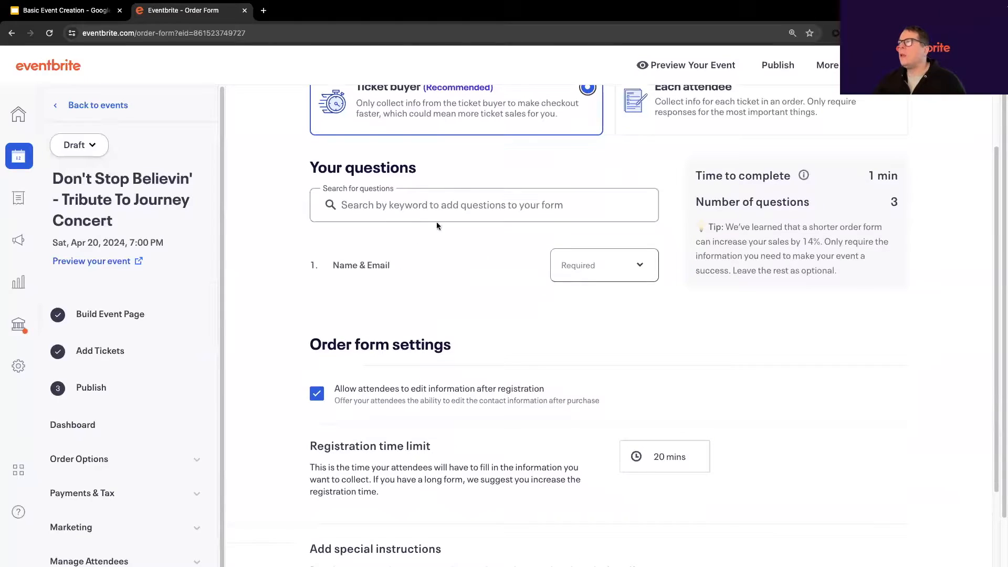
left_click(403, 210)
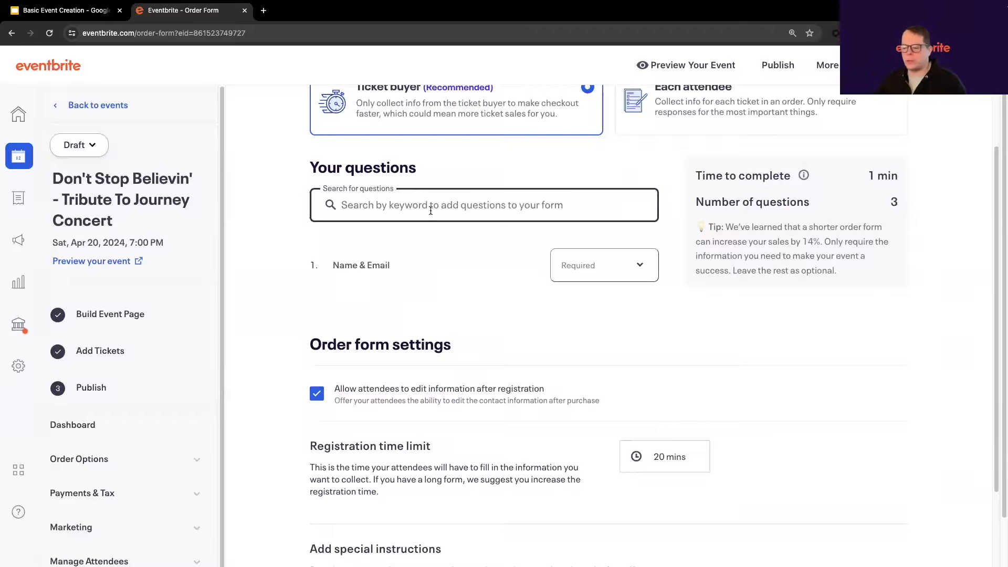
type("cell")
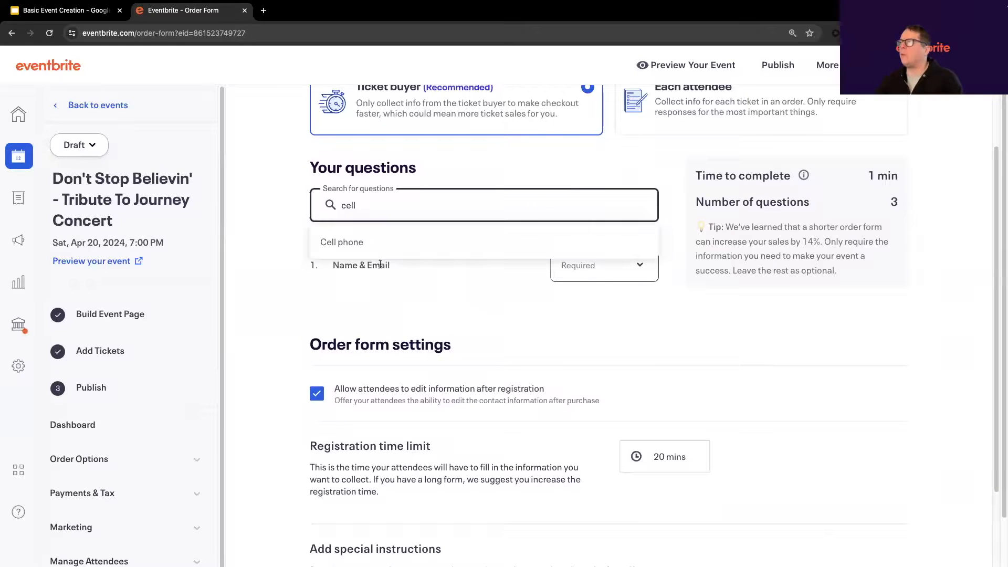
left_click(357, 243)
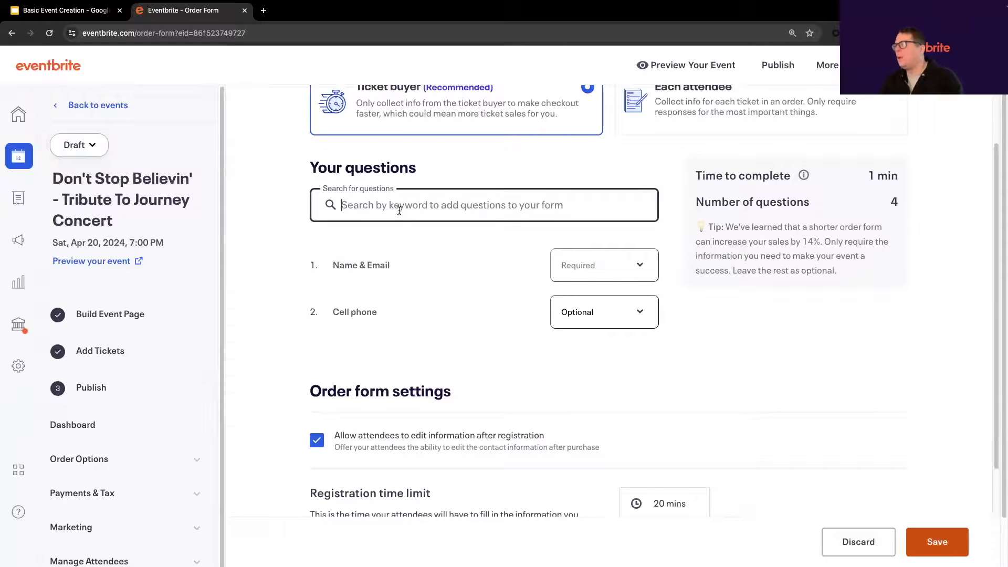
- Start a custom question "Do you have any dietary restrictions?" with the Select from dropdown format
type("Do")
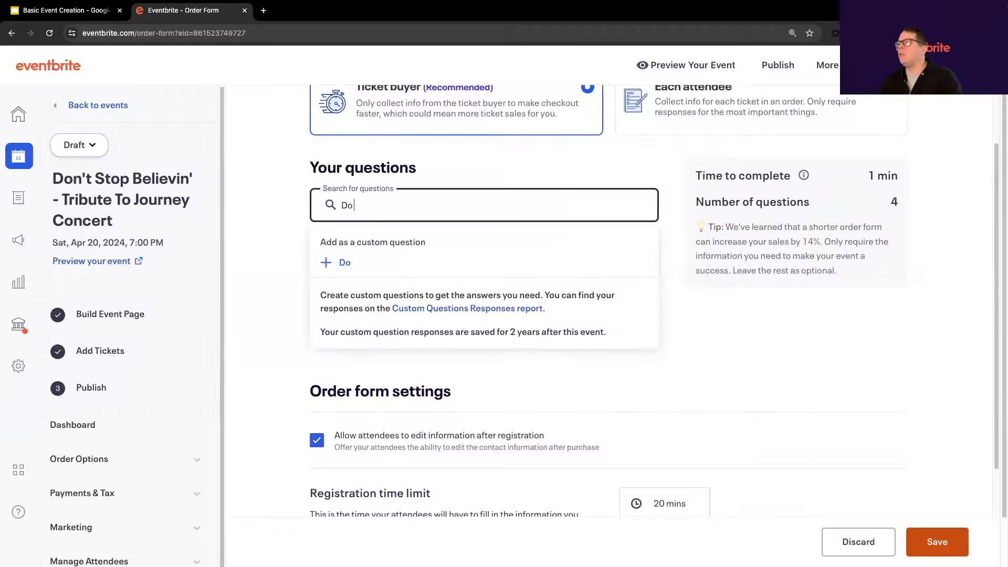
type(" you have an")
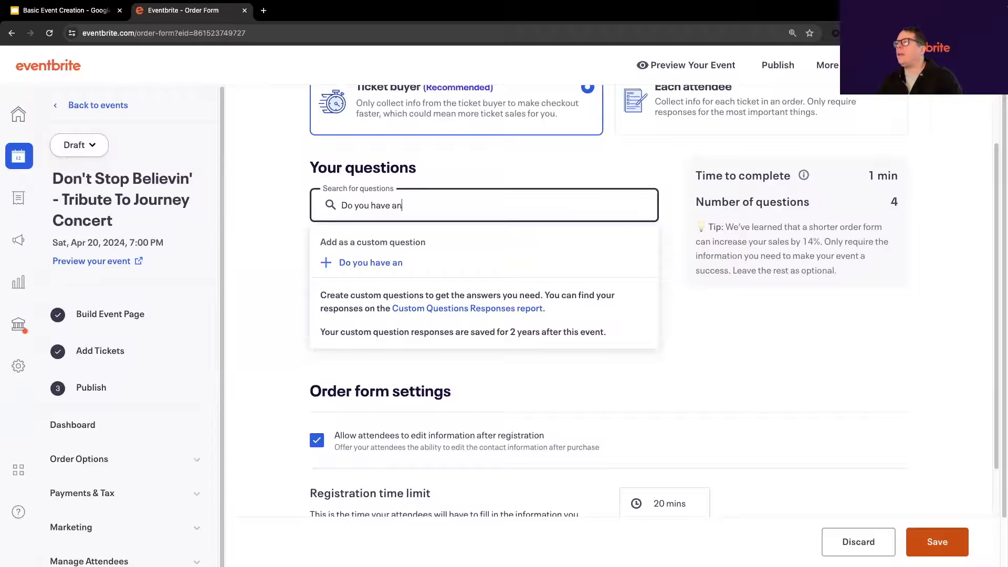
type("y dietary re")
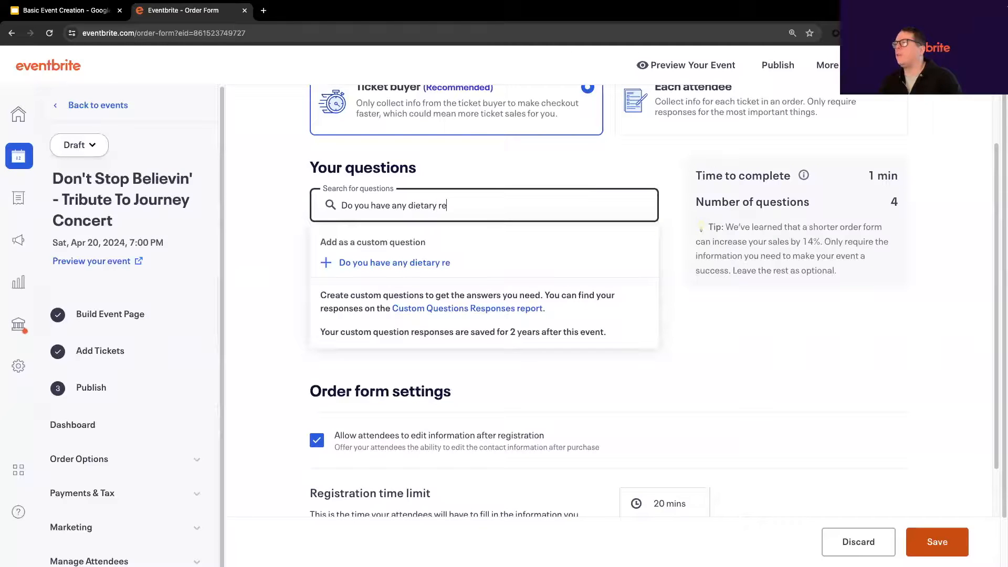
type("strictions?")
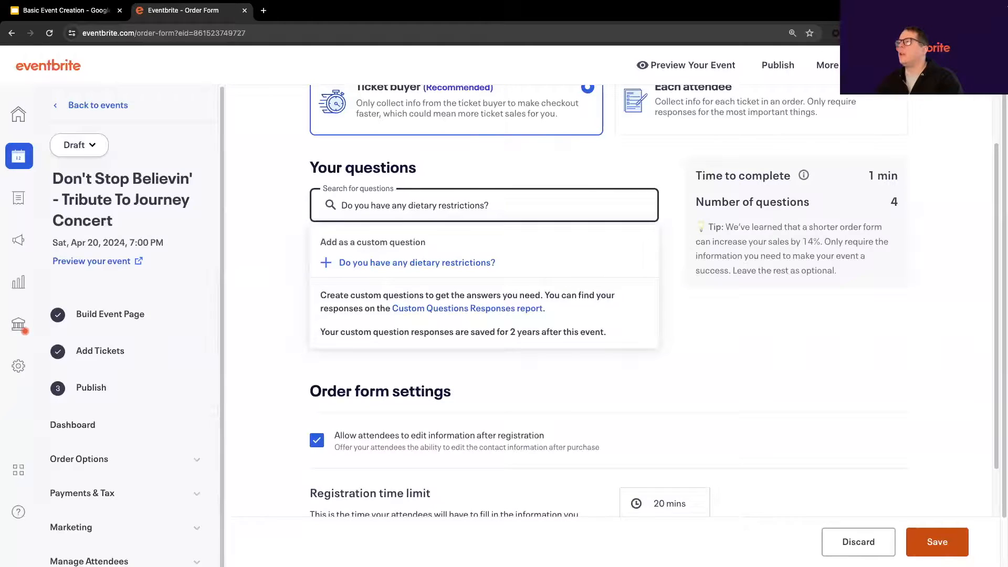
left_click(380, 265)
left_click(572, 196)
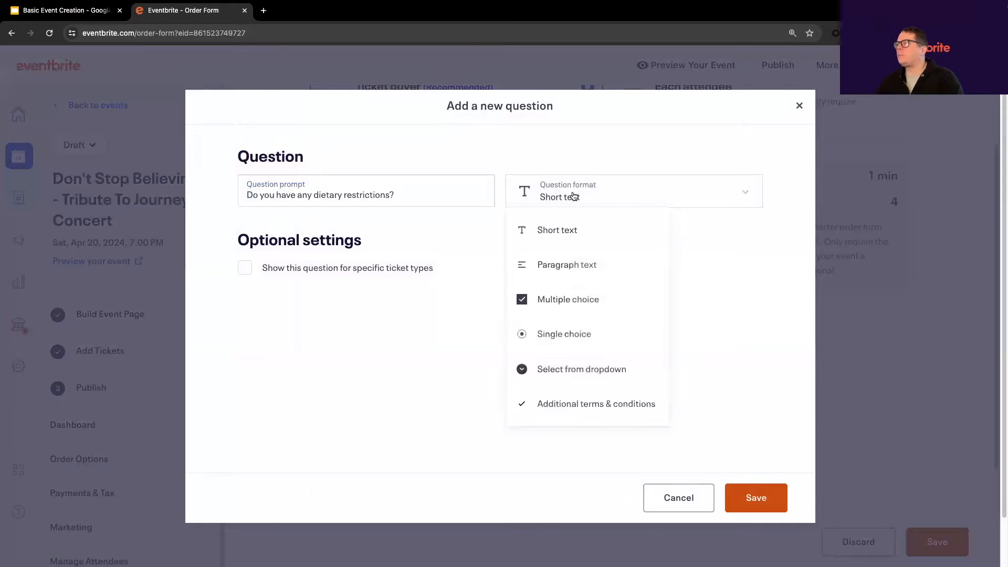
left_click(587, 377)
- Enter Yes and No as the available options for the dietary restrictions question
left_click(295, 265)
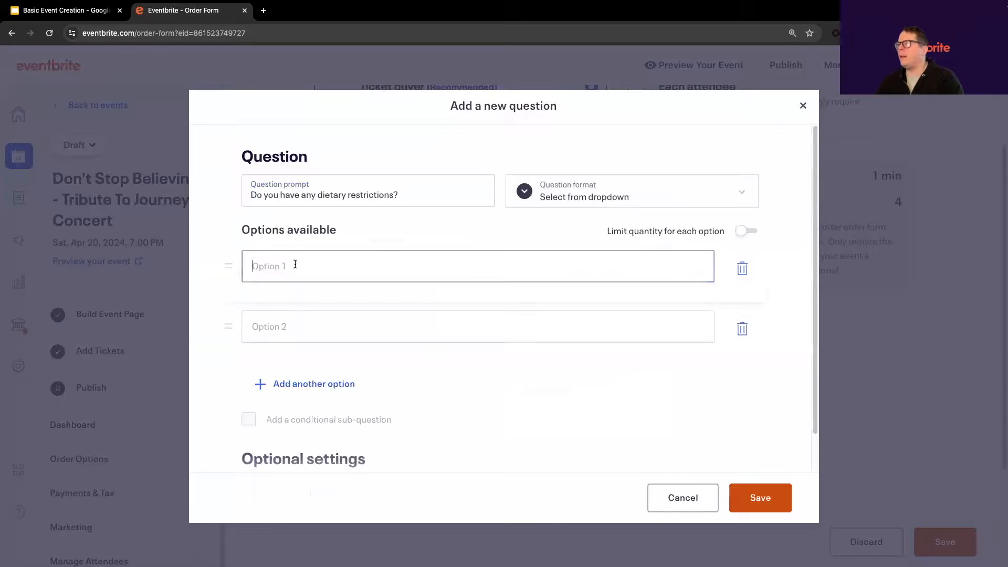
type("Yes")
left_click(302, 327)
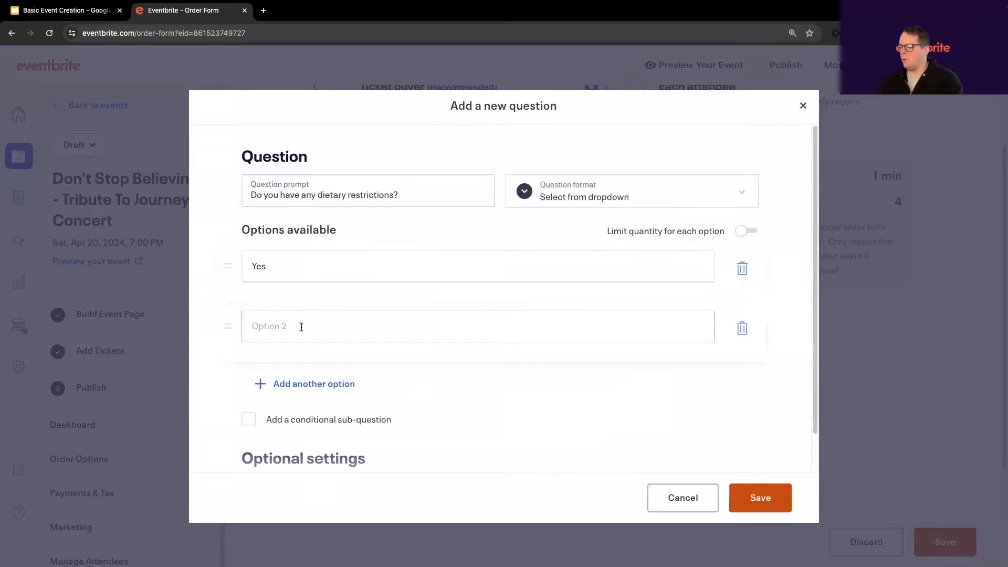
type("No")
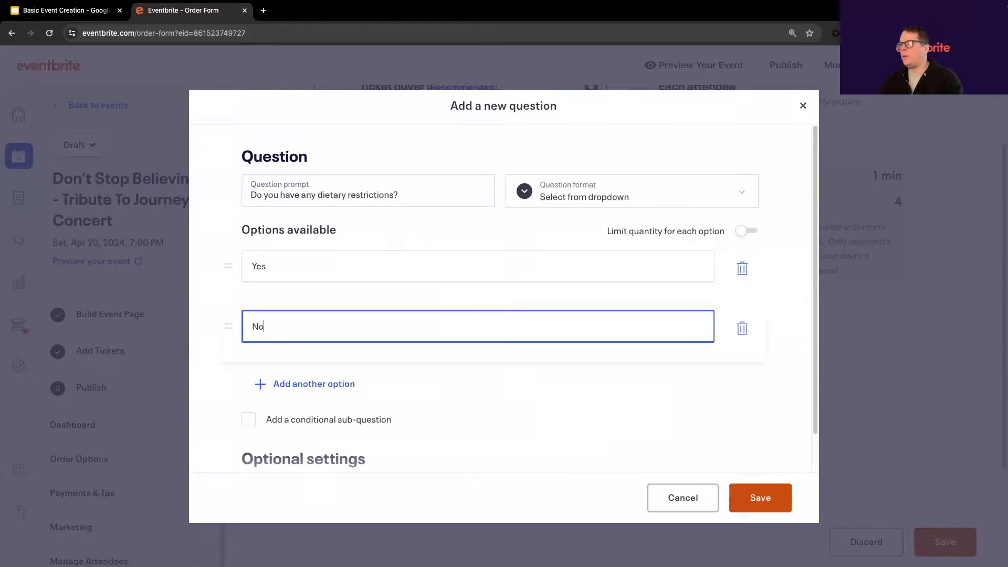
- Add a conditional sub-question "Please list your dietary restrictions" for attendees who choose Yes, and save the question
scroll(315, 356, "down", 1)
left_click(248, 402)
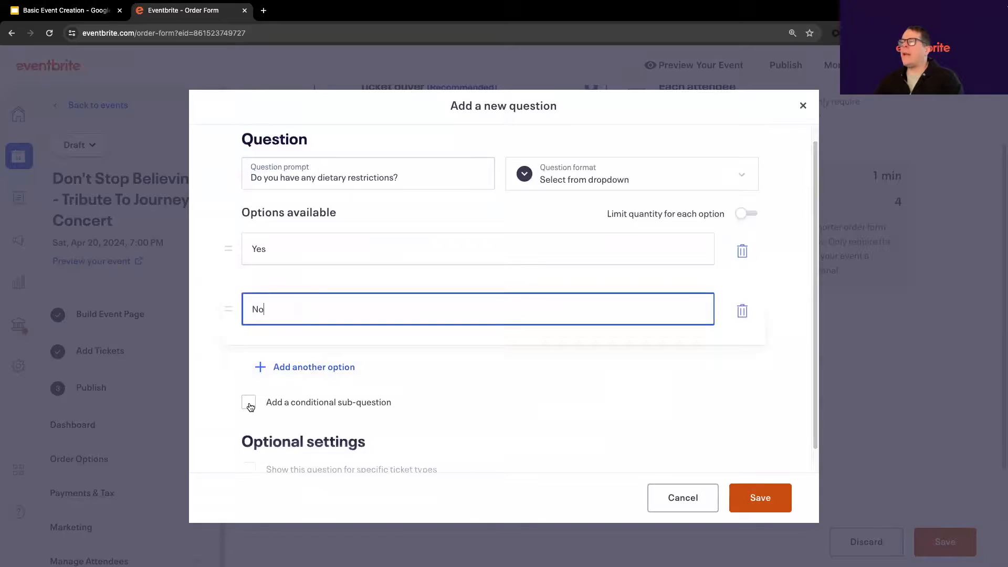
scroll(408, 381, "down", 5)
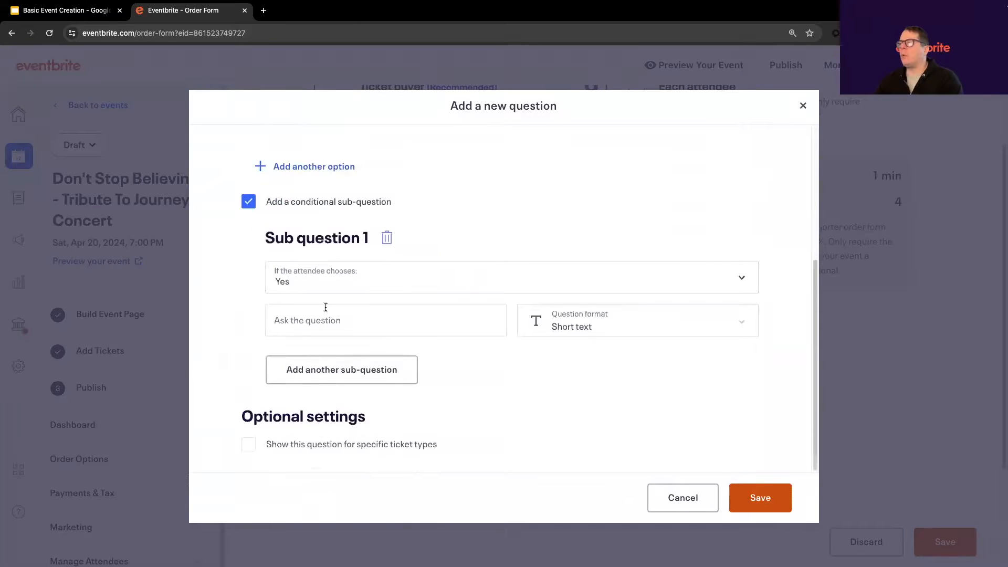
left_click(329, 321)
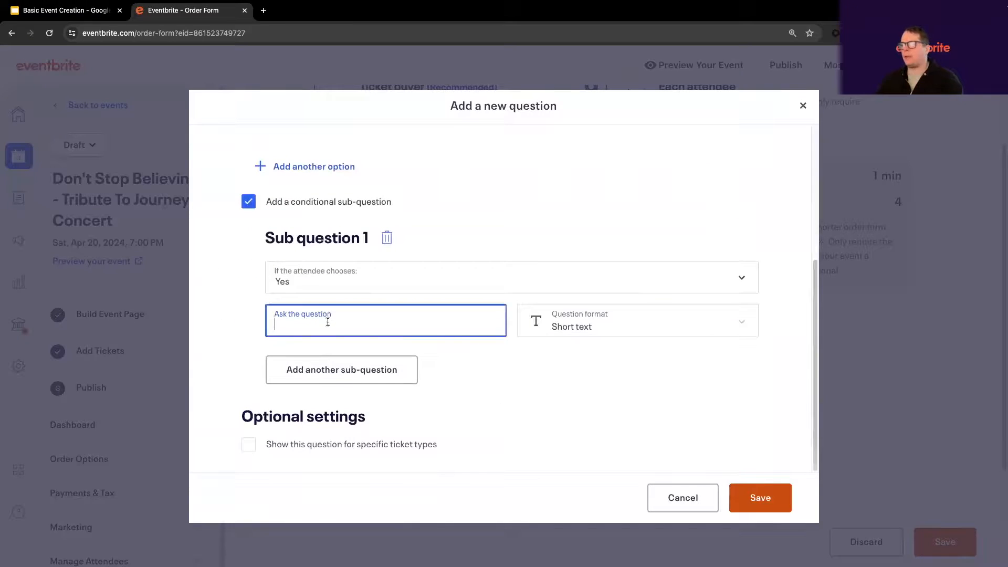
type("Please list your dietary resty")
type("ictions")
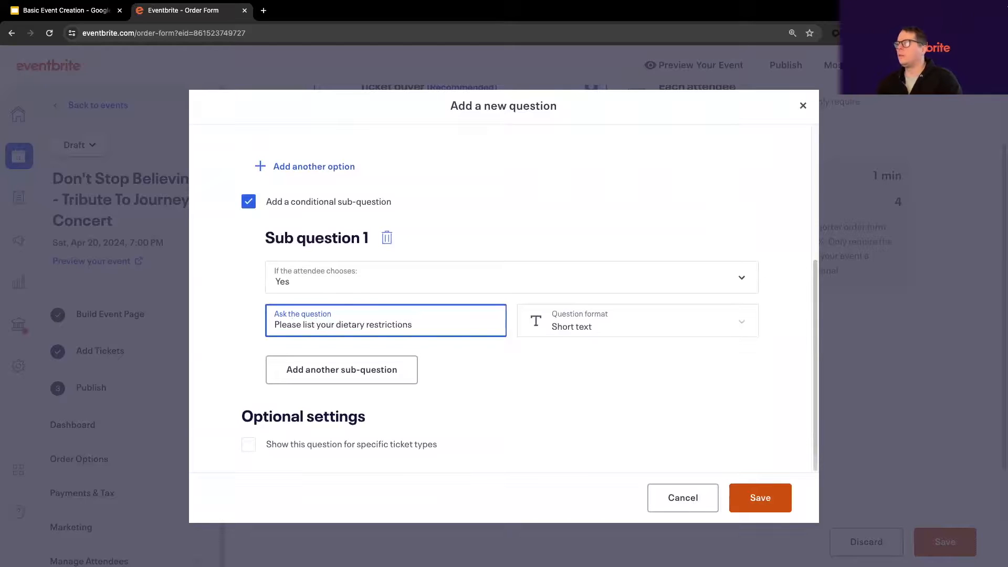
left_click(756, 499)
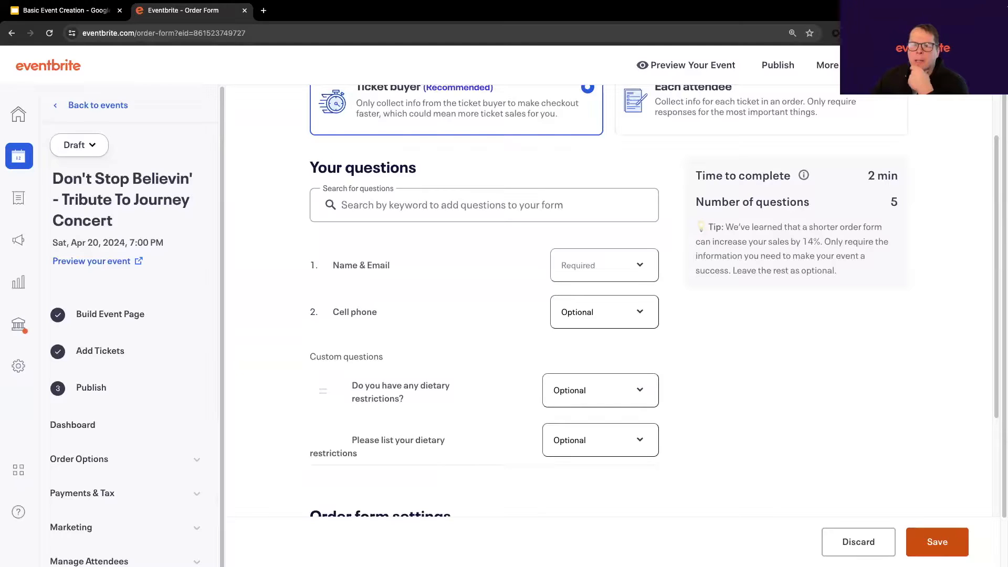
- Stay on the order form and save its changes
left_click(108, 354)
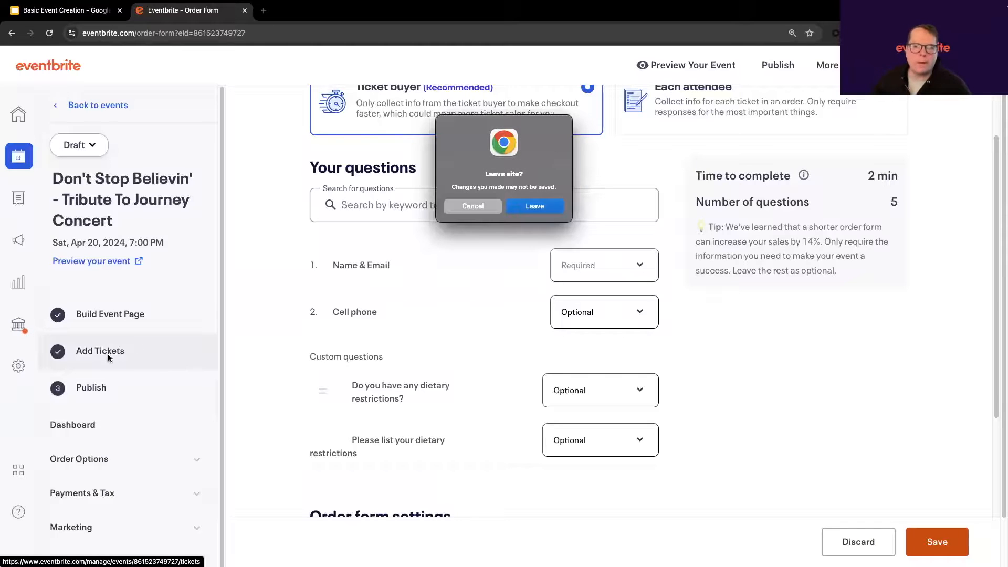
left_click(453, 204)
left_click(937, 542)
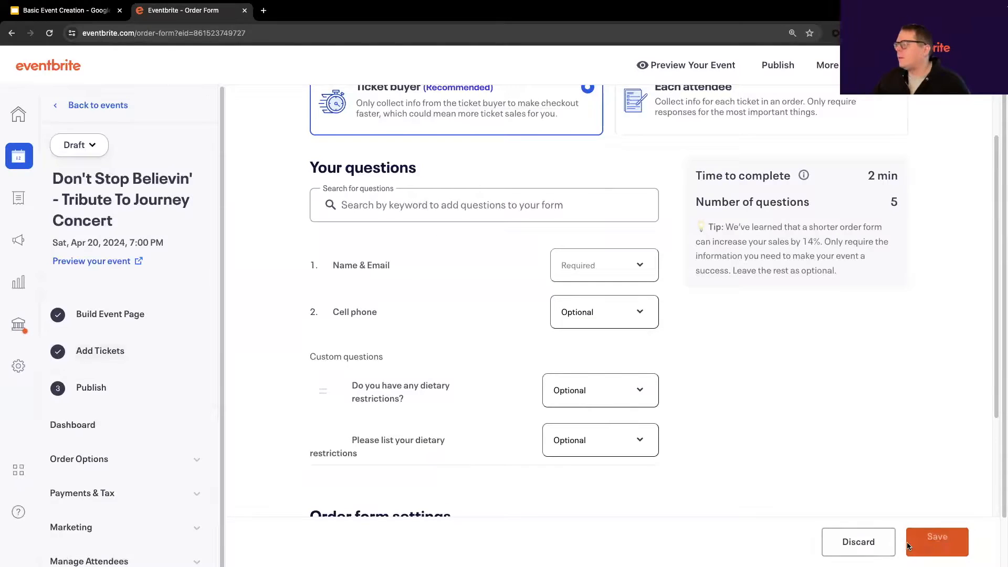
- Try available quantities of 100 and 1000 for the General Admission ticket, then set it back to 25 and save the ticket
left_click(102, 341)
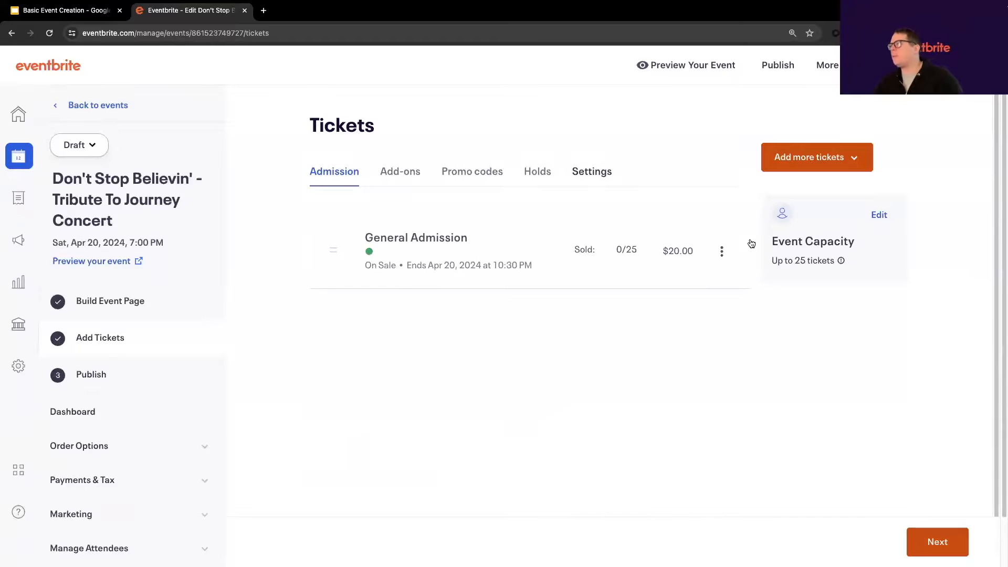
left_click(722, 252)
left_click(605, 261)
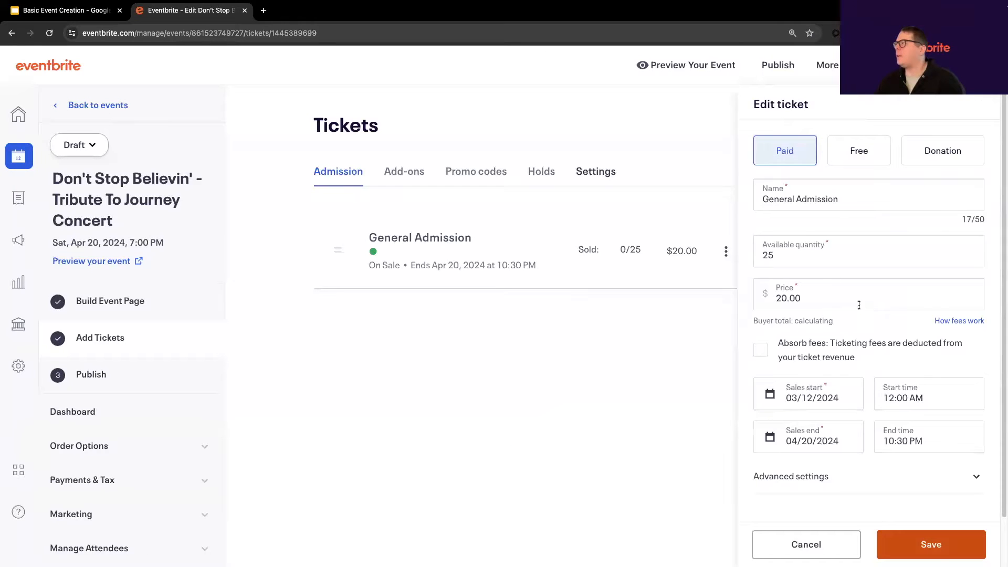
double_click(815, 256)
type("100")
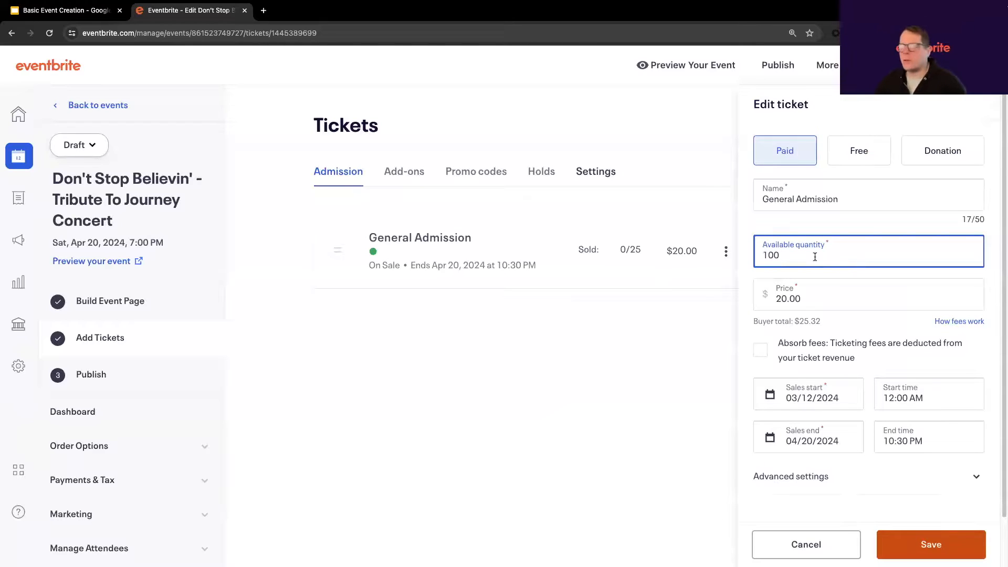
double_click(815, 256)
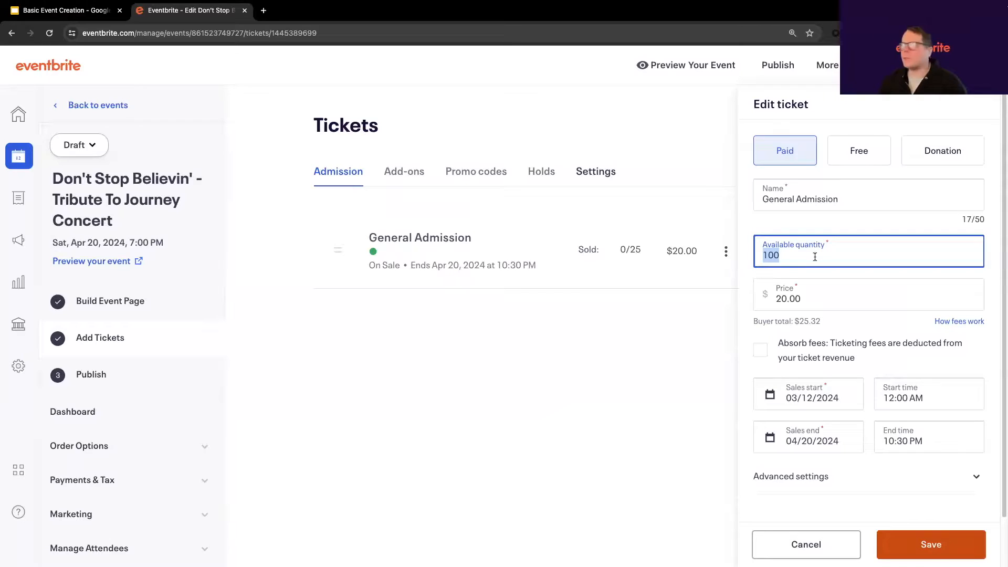
type("1000")
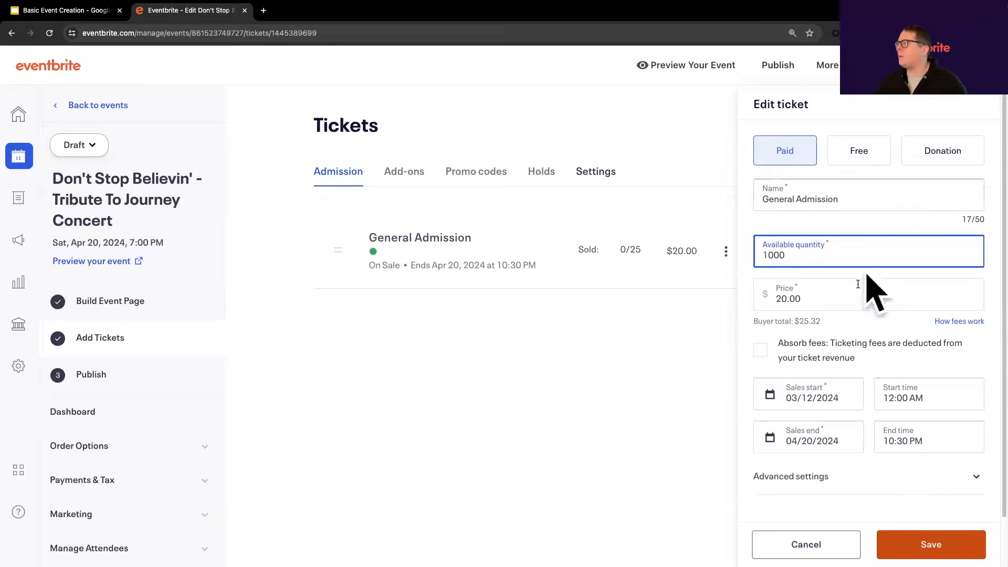
left_click_drag(799, 253, 717, 256)
type("25")
left_click(942, 543)
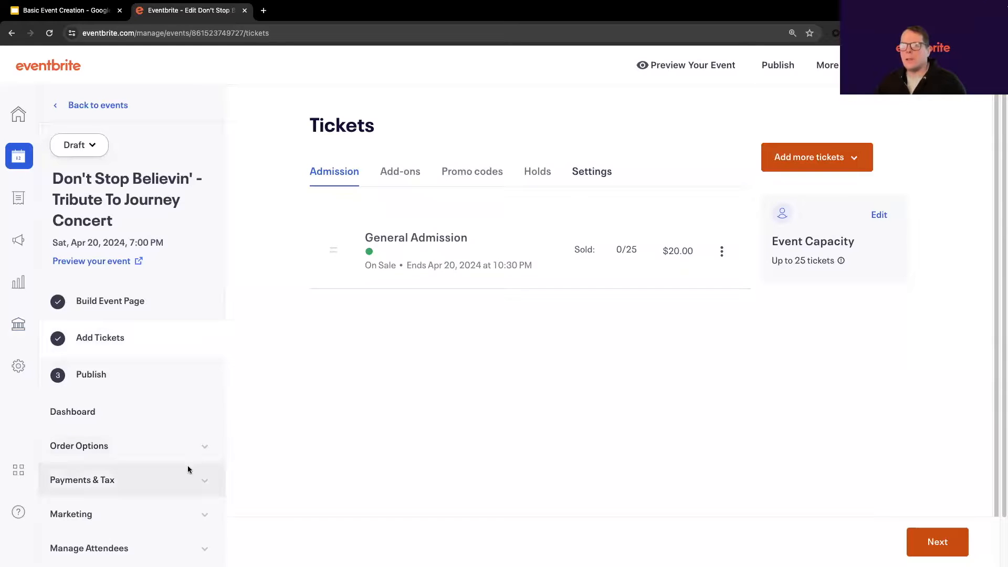
- Open the order form and review its questions and order form settings
left_click(128, 447)
left_click(83, 488)
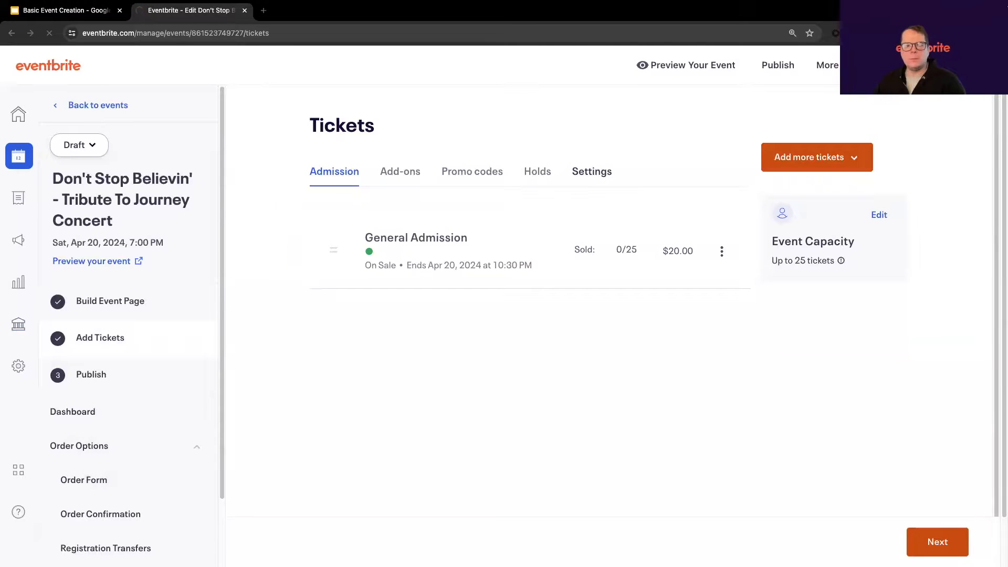
scroll(399, 387, "down", 3)
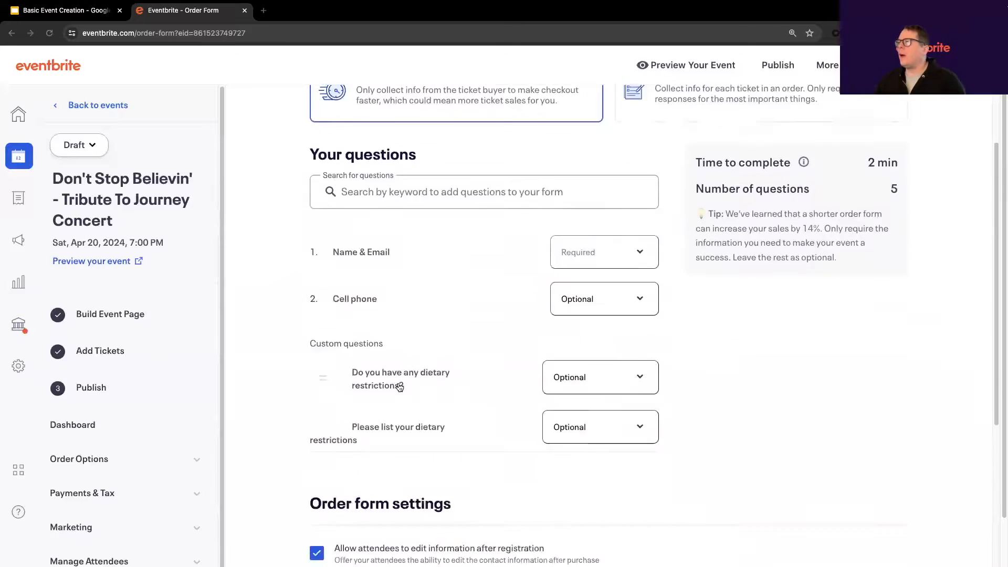
left_click(117, 451)
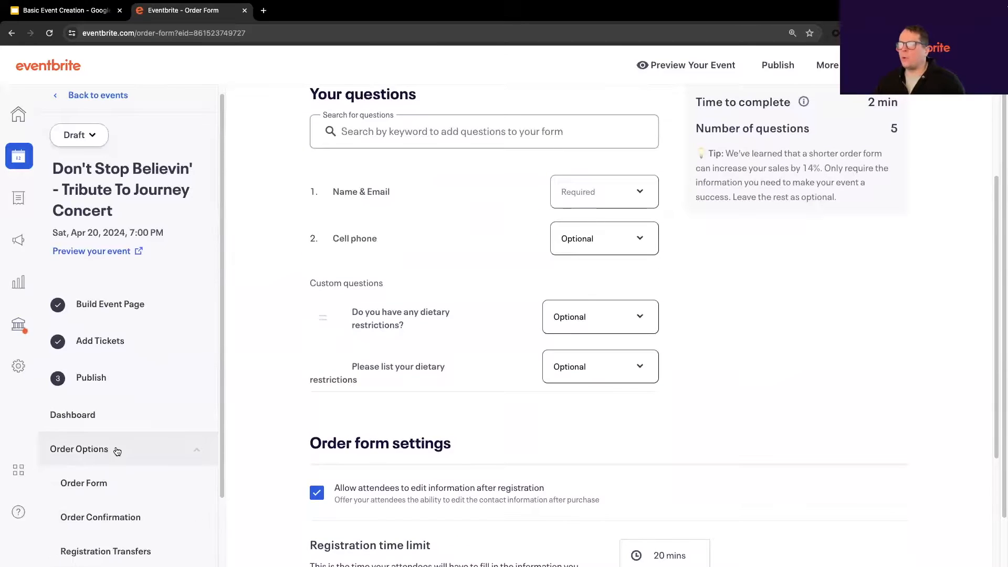
scroll(117, 451, "down", 2)
scroll(376, 355, "up", 3)
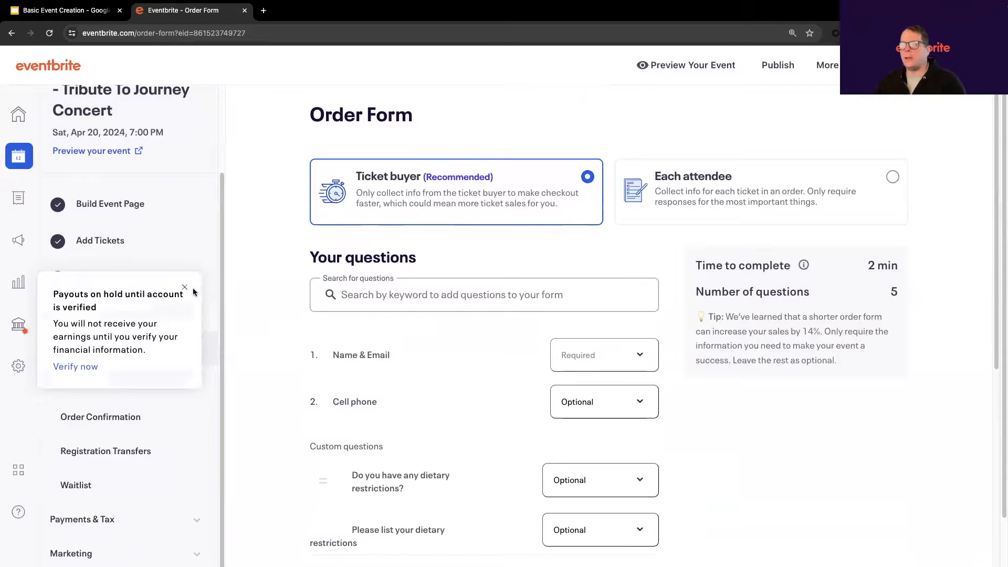
- Dismiss the payout notice and look through the order confirmation settings, including the printable tickets option
left_click(185, 287)
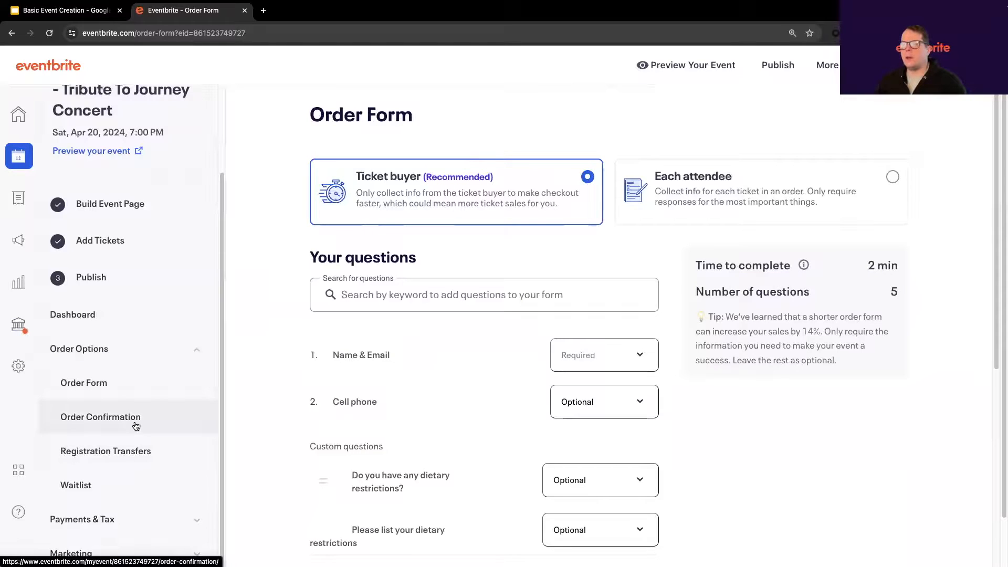
left_click(89, 424)
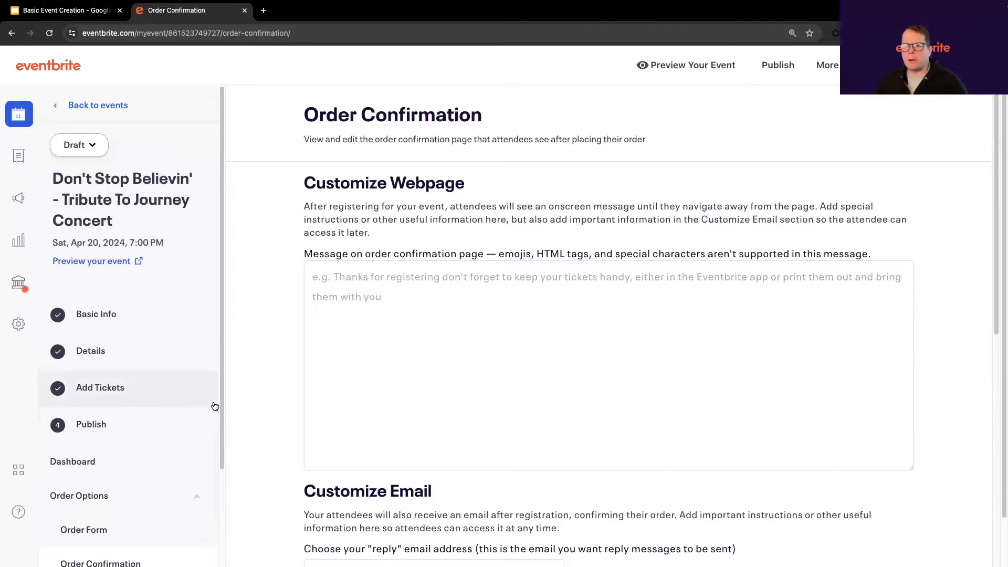
scroll(288, 390, "down", 10)
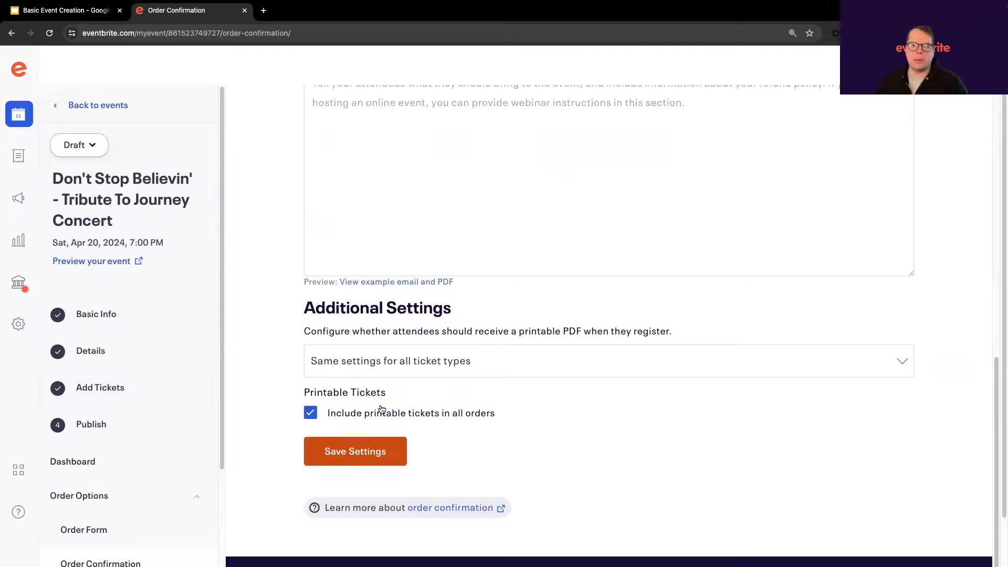
scroll(120, 463, "down", 2)
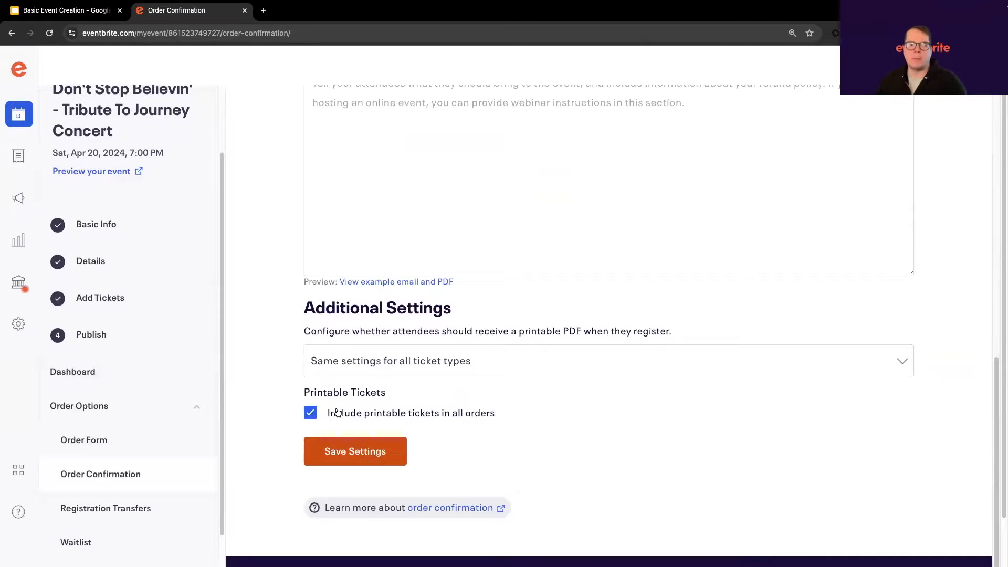
scroll(357, 420, "up", 15)
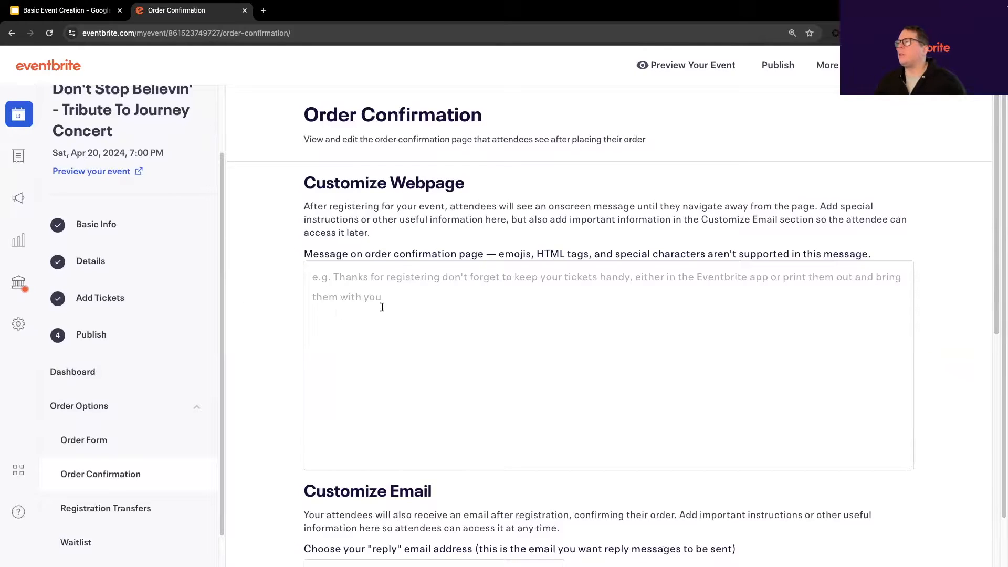
- Examine the message field for the order confirmation webpage
scroll(391, 263, "down", 3)
left_click(398, 208)
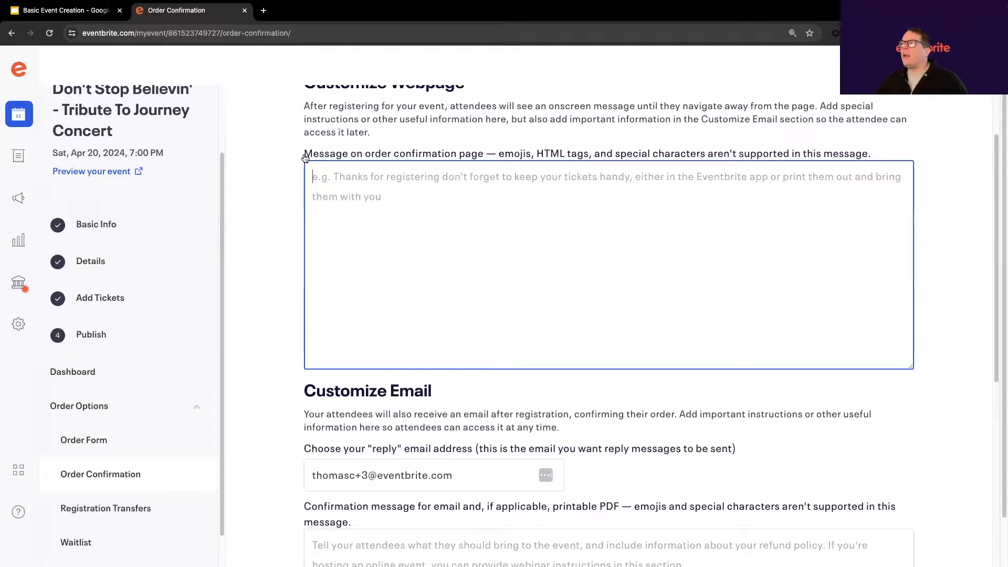
left_click_drag(305, 153, 483, 158)
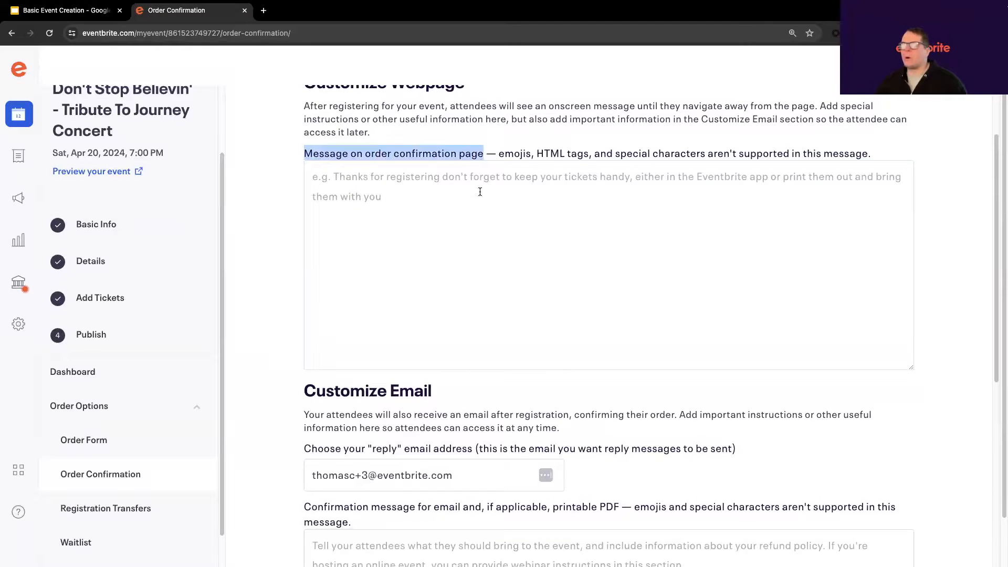
left_click(419, 230)
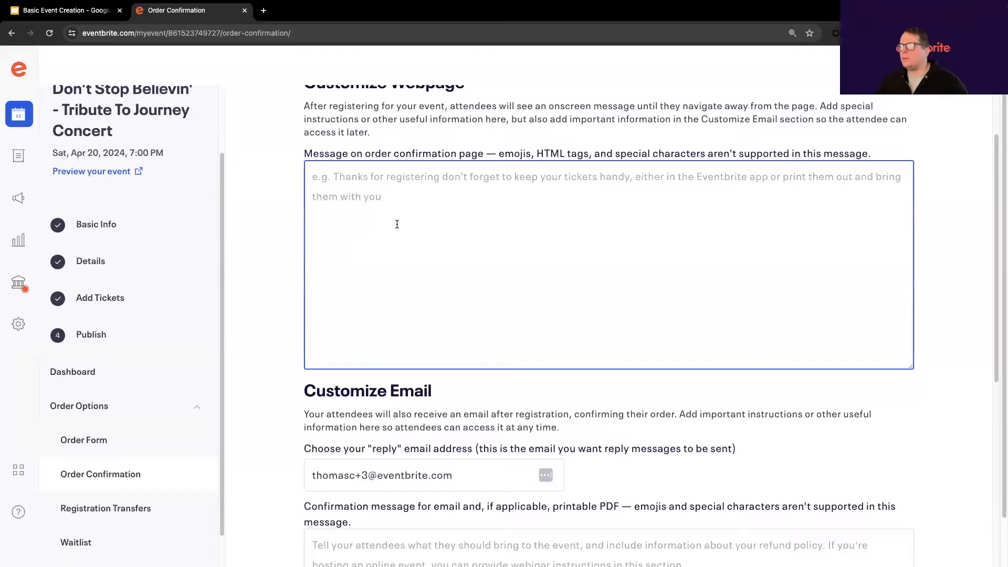
- Examine the confirmation message field for the email and printable PDF, along with the additional settings below it
scroll(407, 240, "down", 3)
scroll(404, 244, "down", 4)
left_click(383, 284)
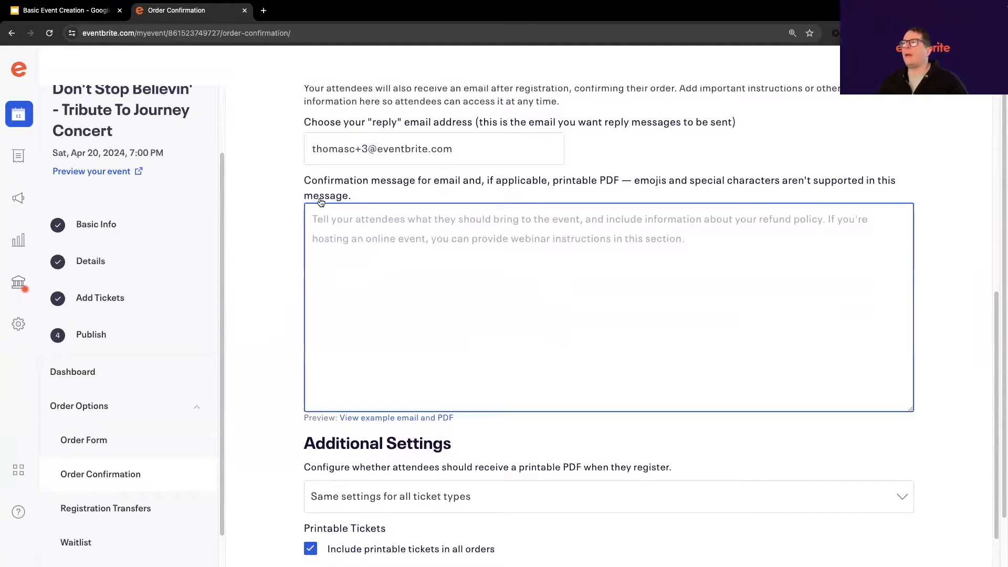
left_click_drag(302, 186, 463, 184)
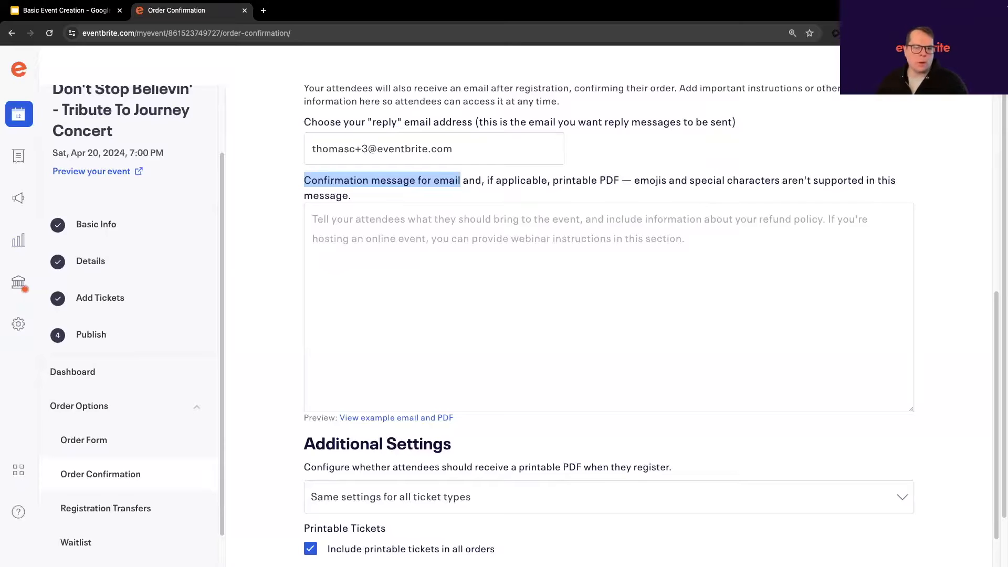
left_click(266, 369)
scroll(266, 374, "down", 3)
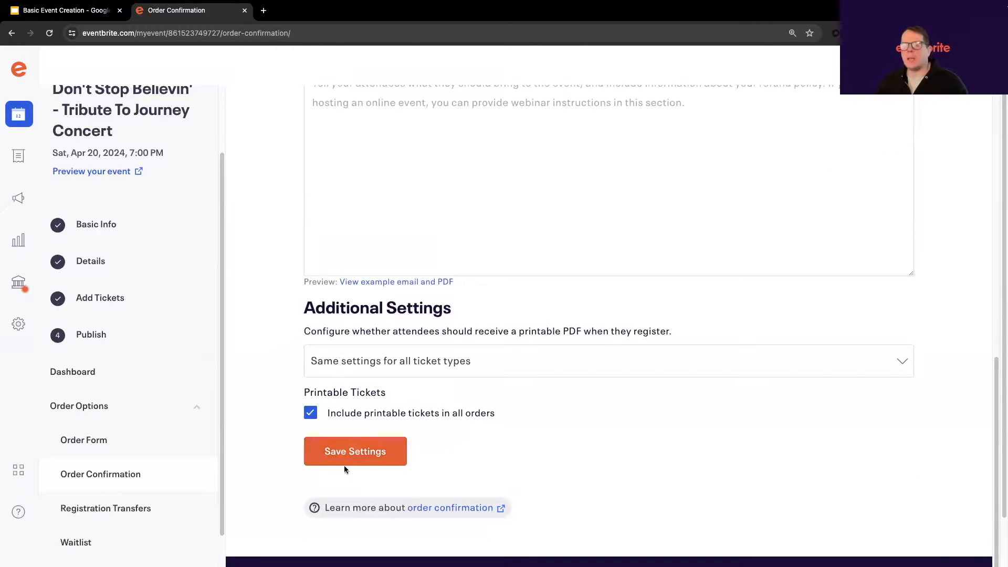
scroll(363, 450, "up", 3)
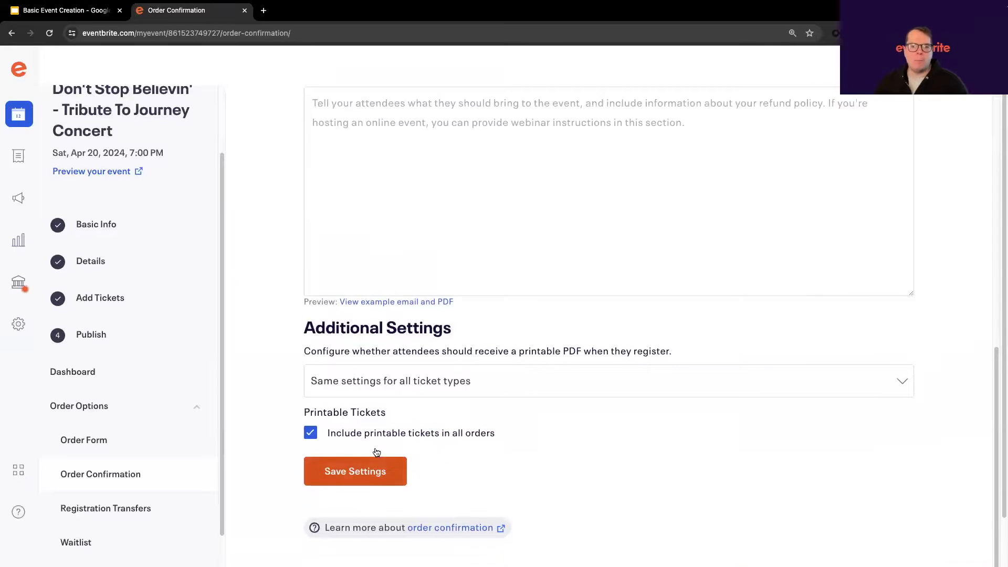
left_click(348, 314)
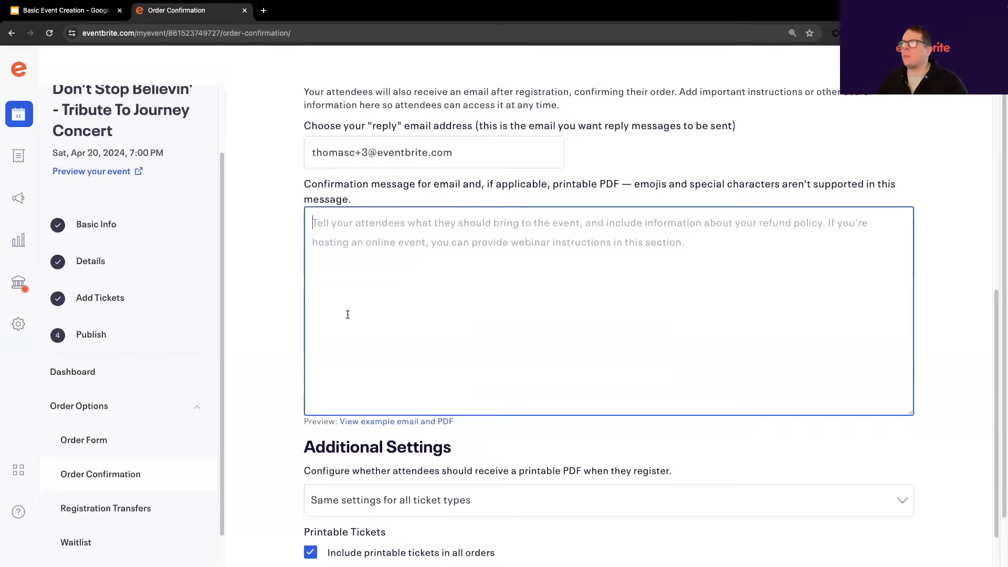
scroll(344, 323, "up", 4)
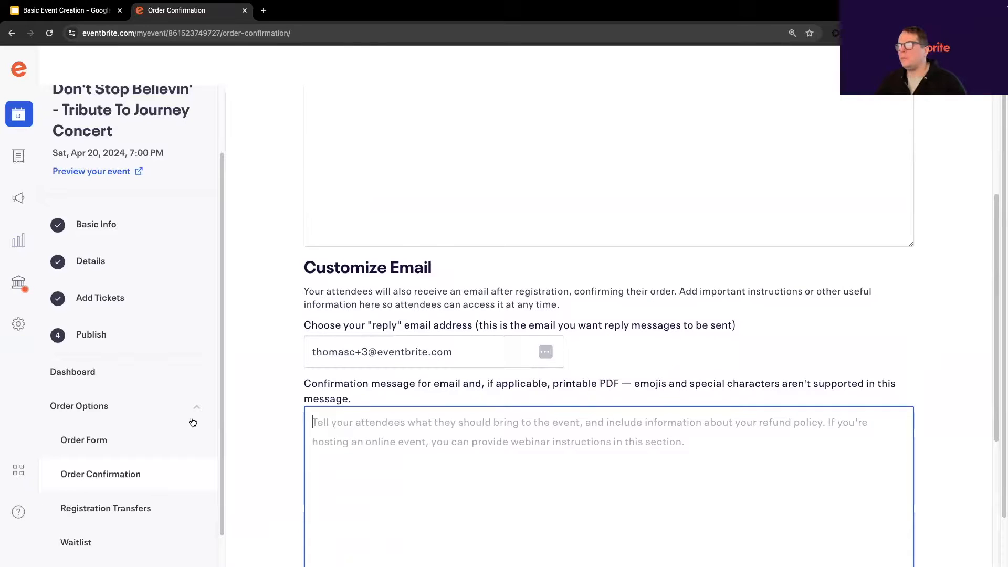
- Open the event's payment options to view the payment processor, payout country and currency settings
left_click(161, 414)
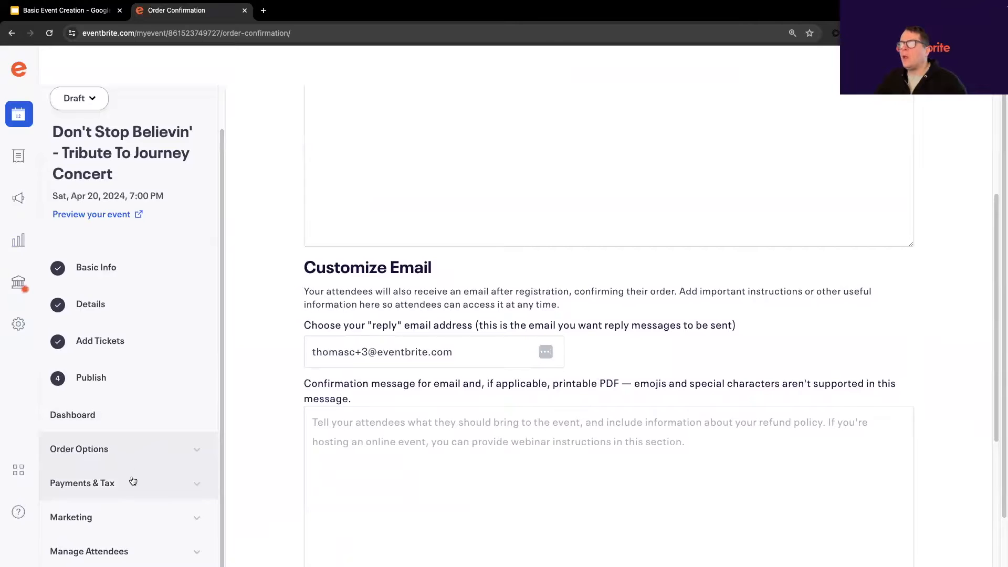
left_click(137, 453)
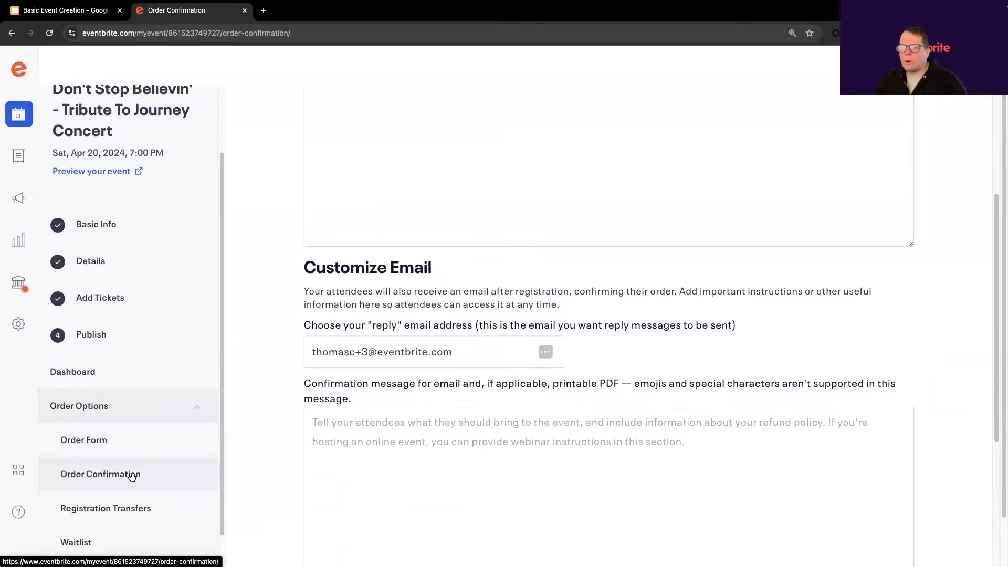
left_click(122, 414)
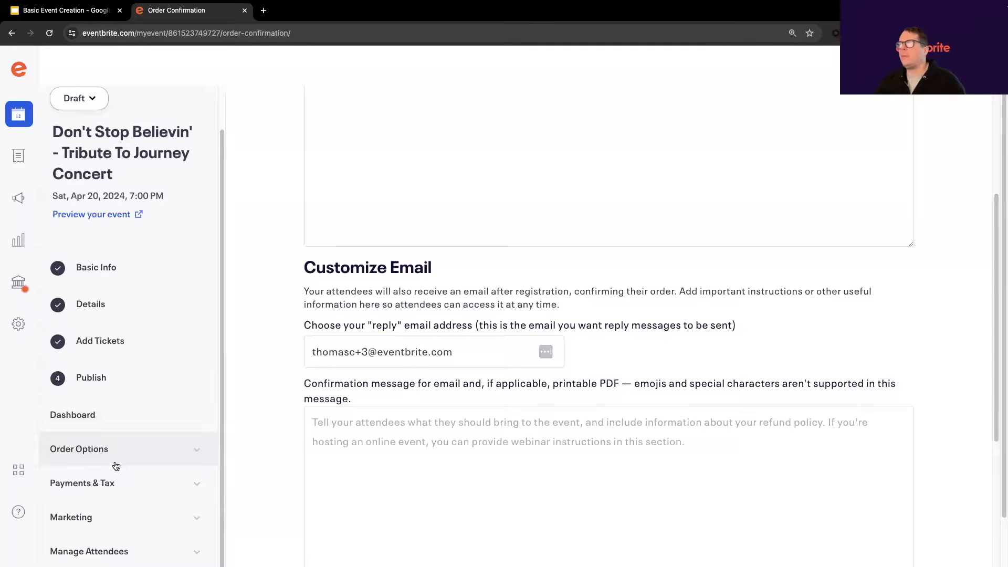
scroll(124, 469, "down", 2)
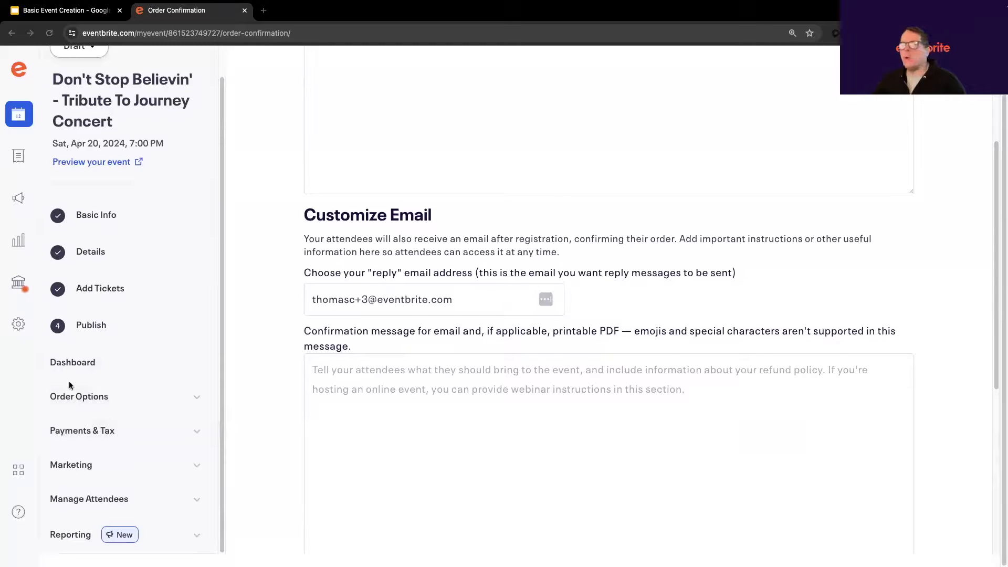
left_click(124, 438)
scroll(124, 439, "down", 3)
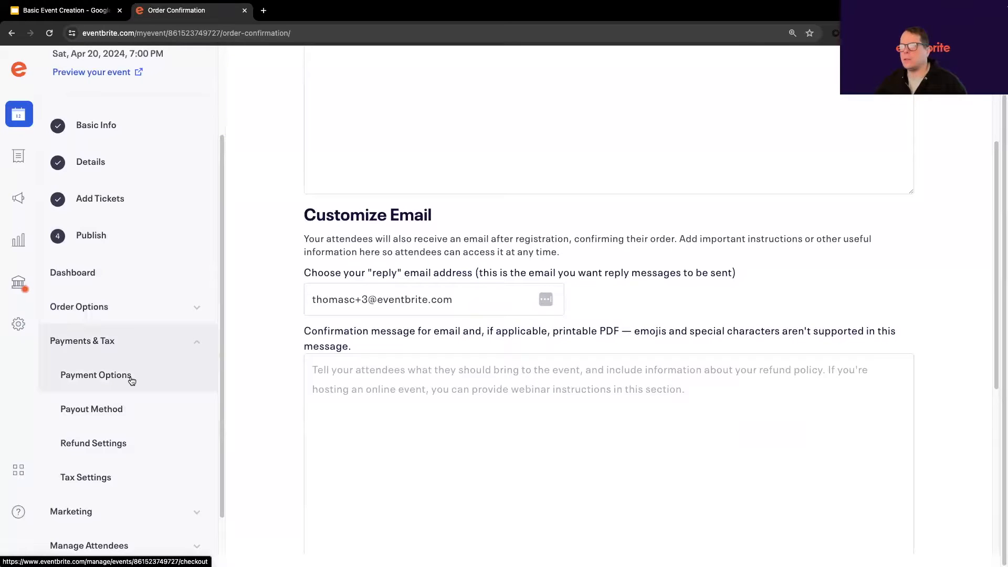
left_click(94, 376)
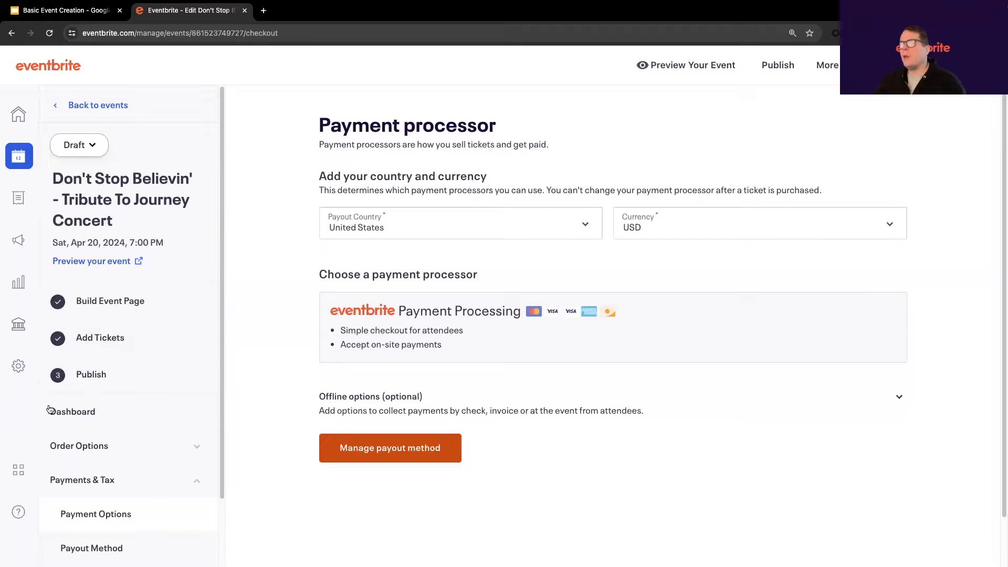
- View the event's payout method page and dismiss the notice about account verification
scroll(79, 434, "down", 3)
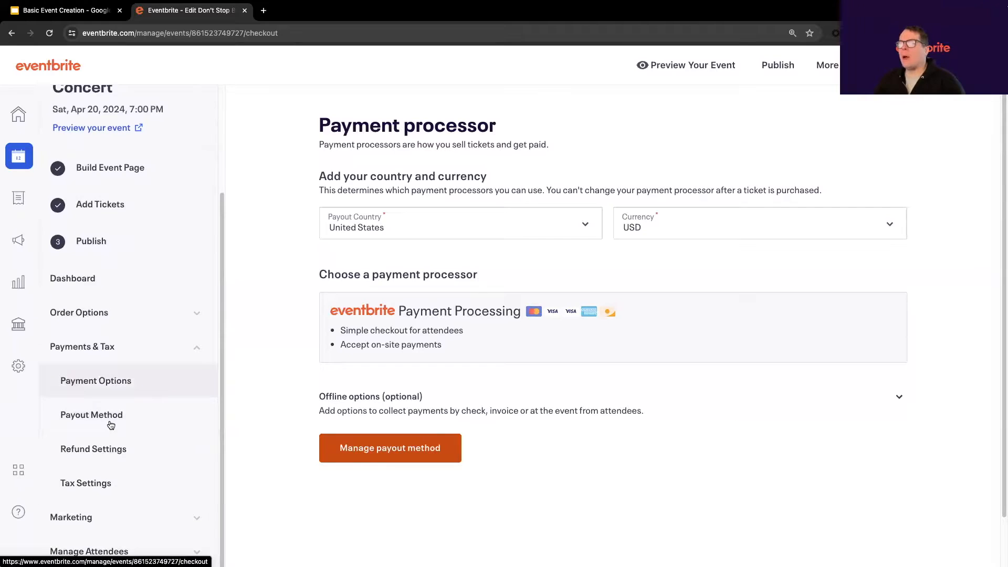
left_click(110, 424)
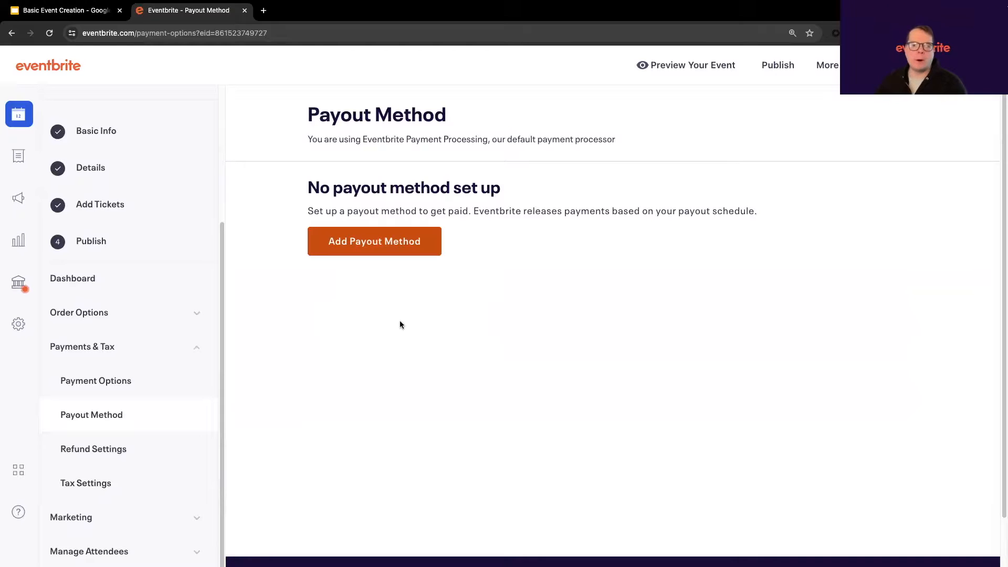
mouse_move(16, 289)
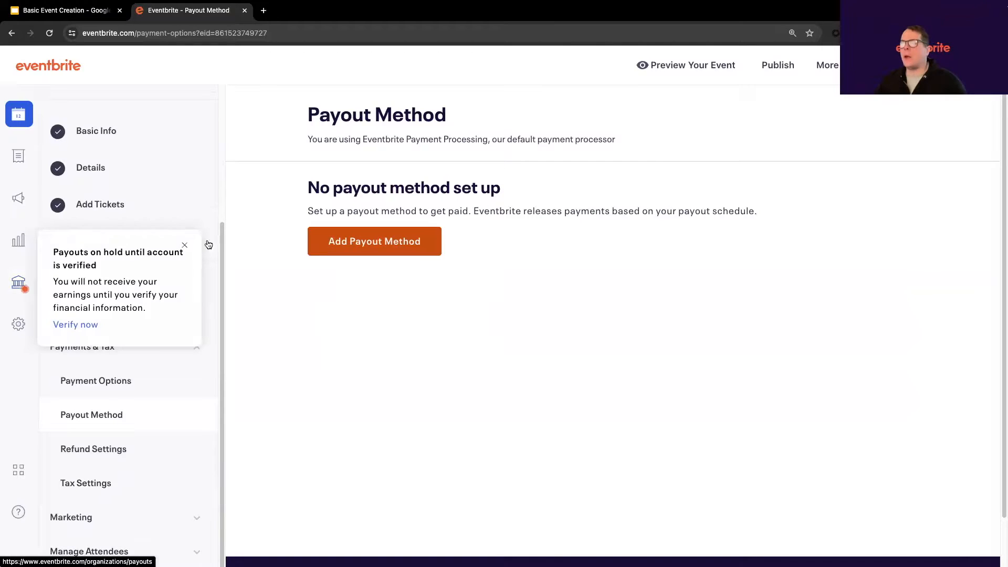
left_click(184, 245)
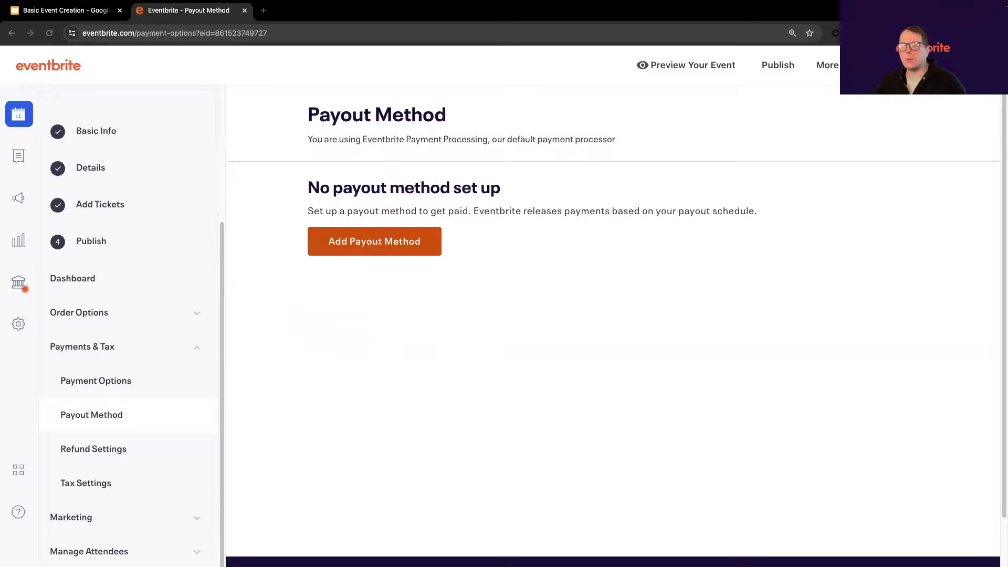
- Set the event's refund policy to No refunds and save it
left_click(115, 438)
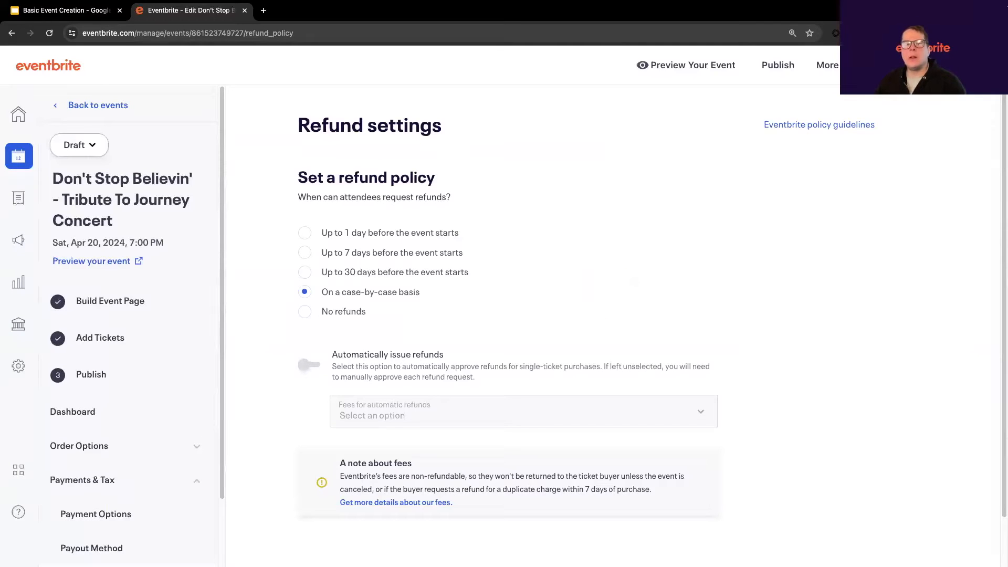
scroll(145, 462, "down", 3)
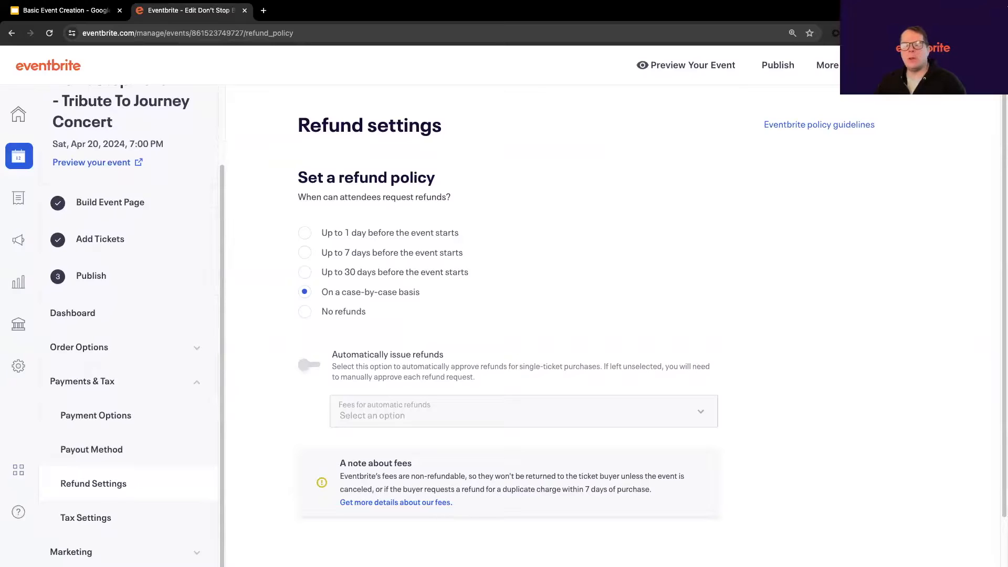
left_click(305, 312)
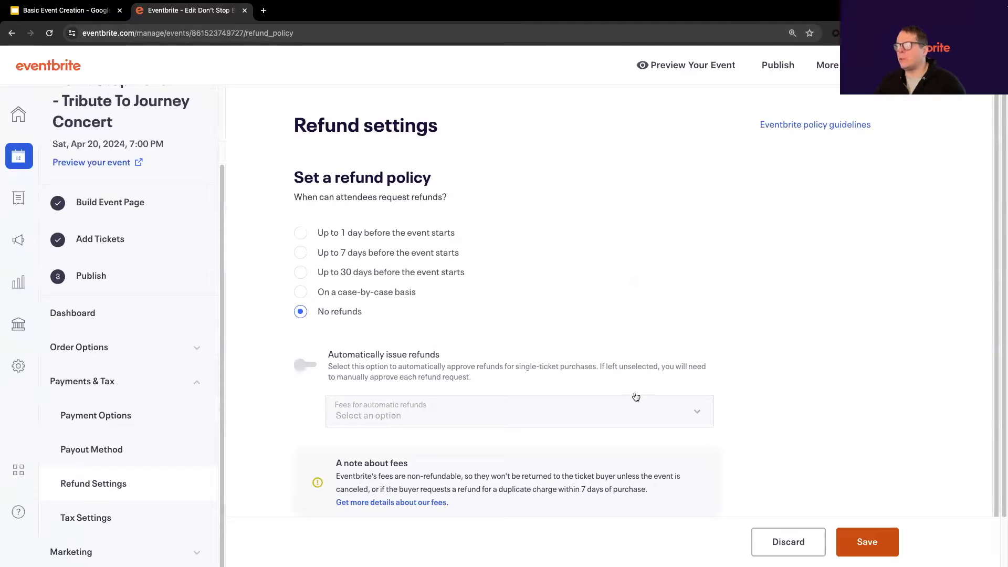
left_click(845, 547)
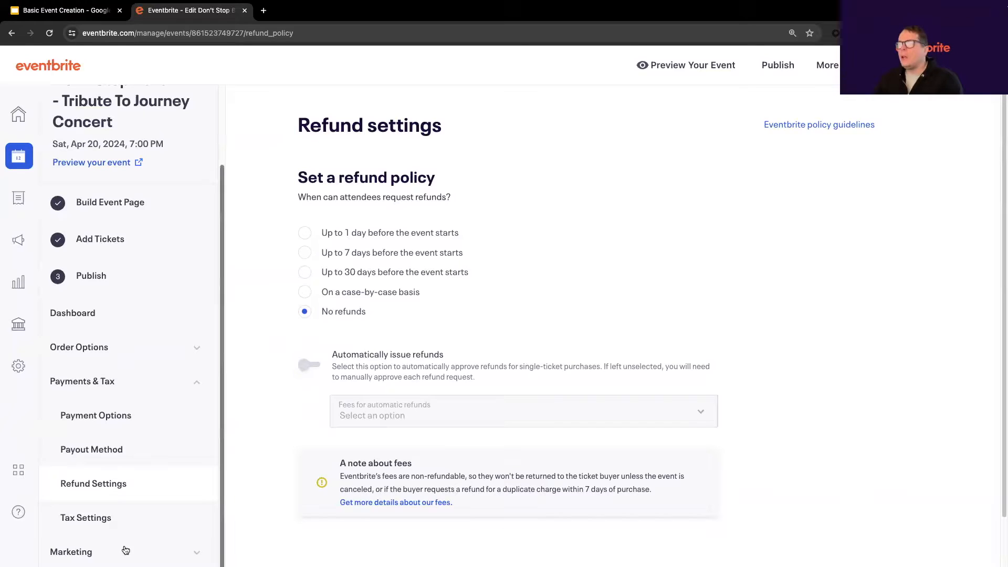
- Open the event's tax settings and review the sales tax exemption questions and the absorb tax option
left_click(115, 526)
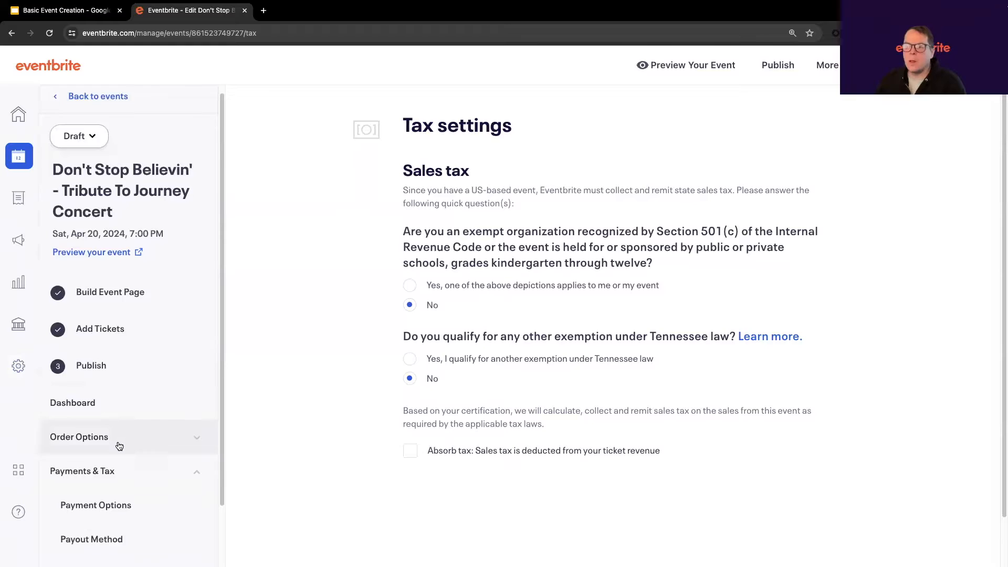
scroll(117, 446, "down", 3)
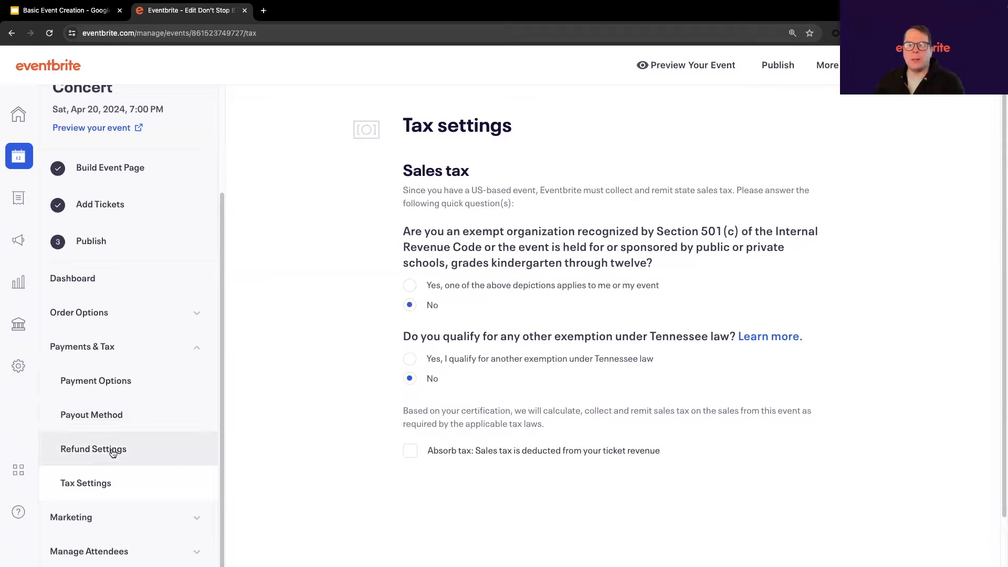
scroll(133, 506, "up", 3)
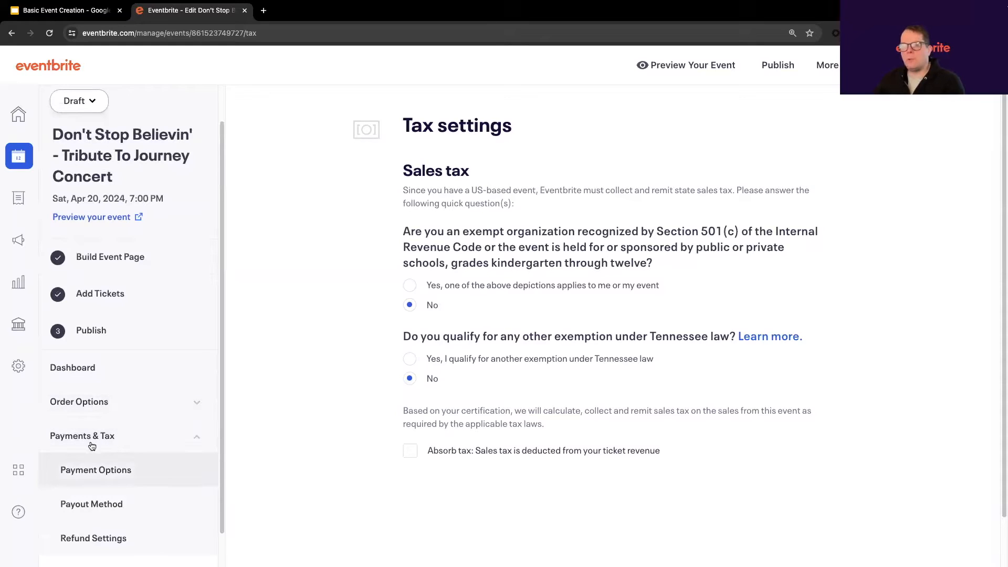
left_click(106, 408)
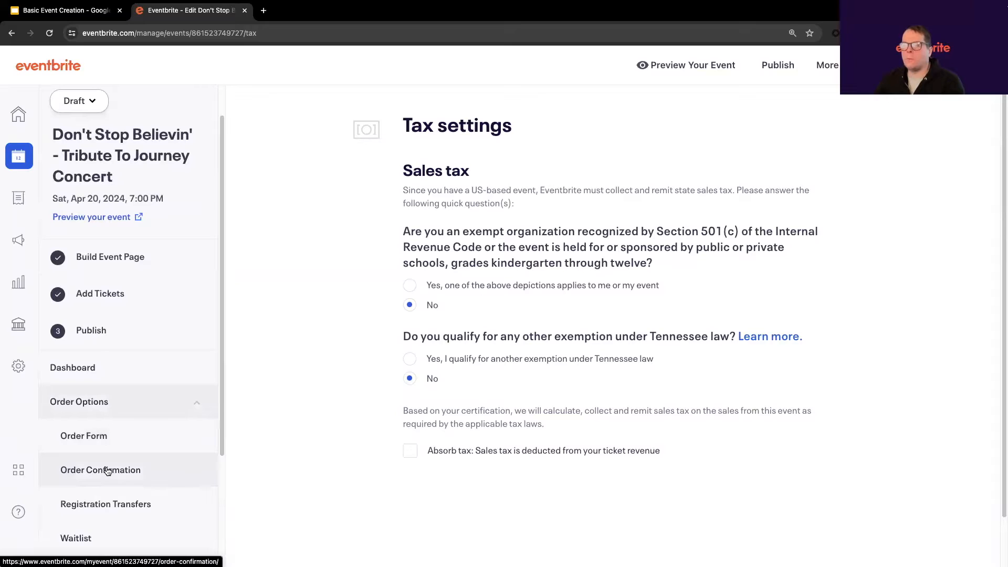
left_click(121, 406)
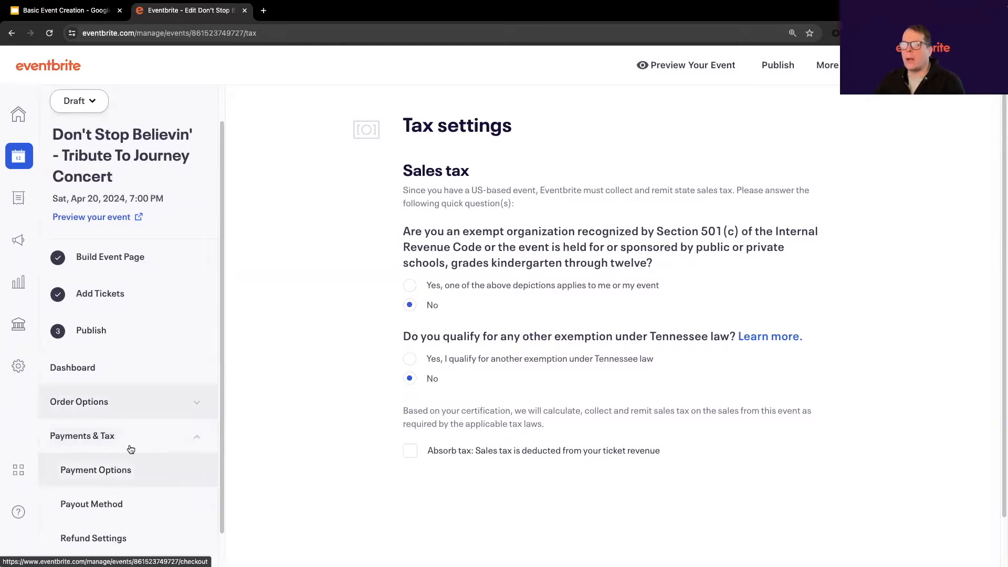
scroll(128, 448, "down", 2)
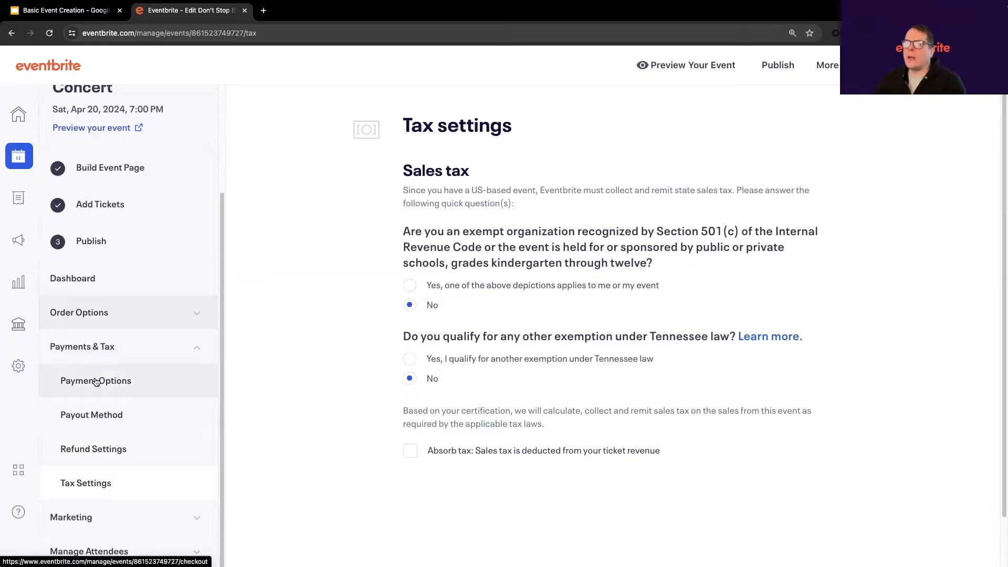
left_click(97, 361)
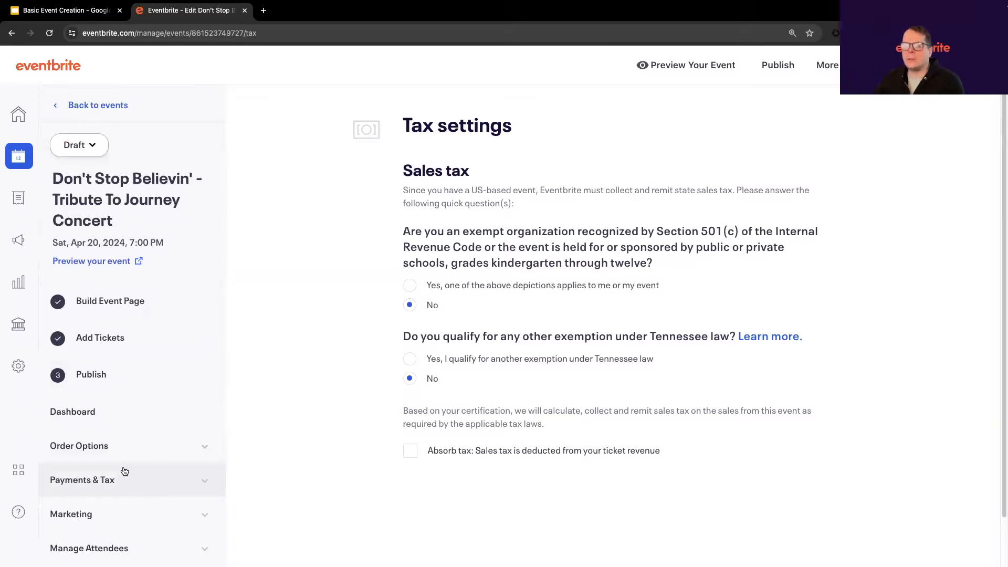
- Open the event's publish page and set the organizer to Alotta Hair Productions
left_click(115, 384)
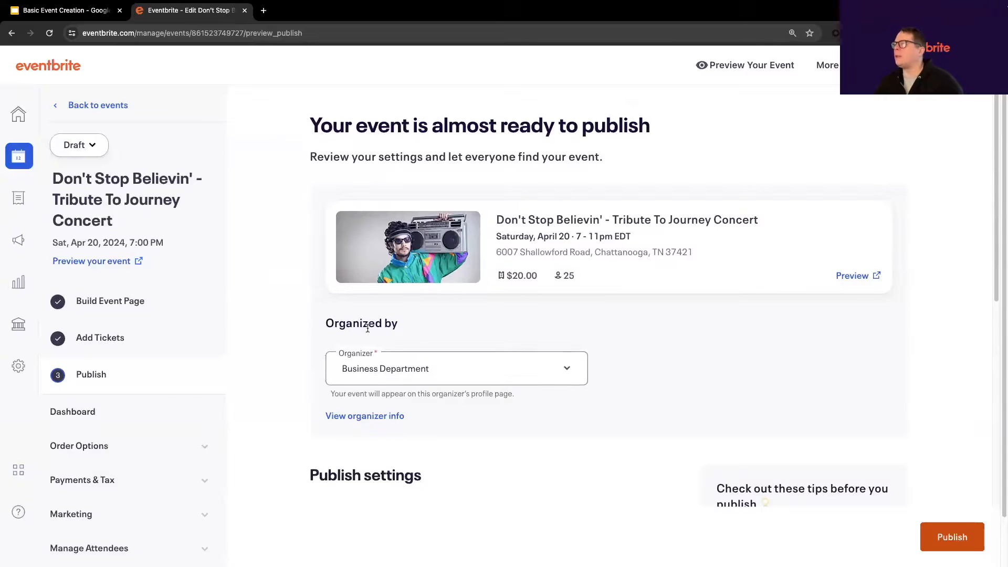
left_click(425, 372)
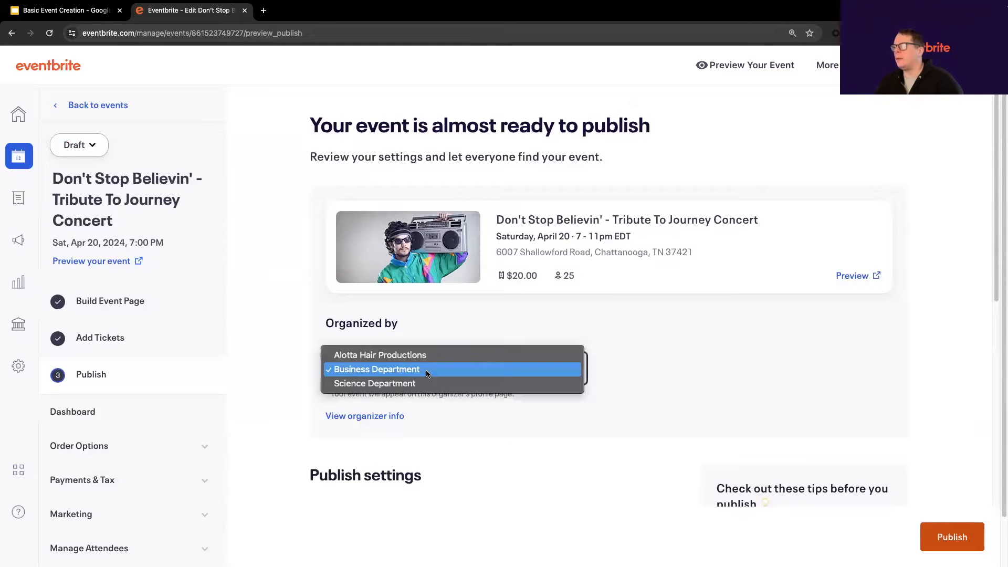
left_click(395, 359)
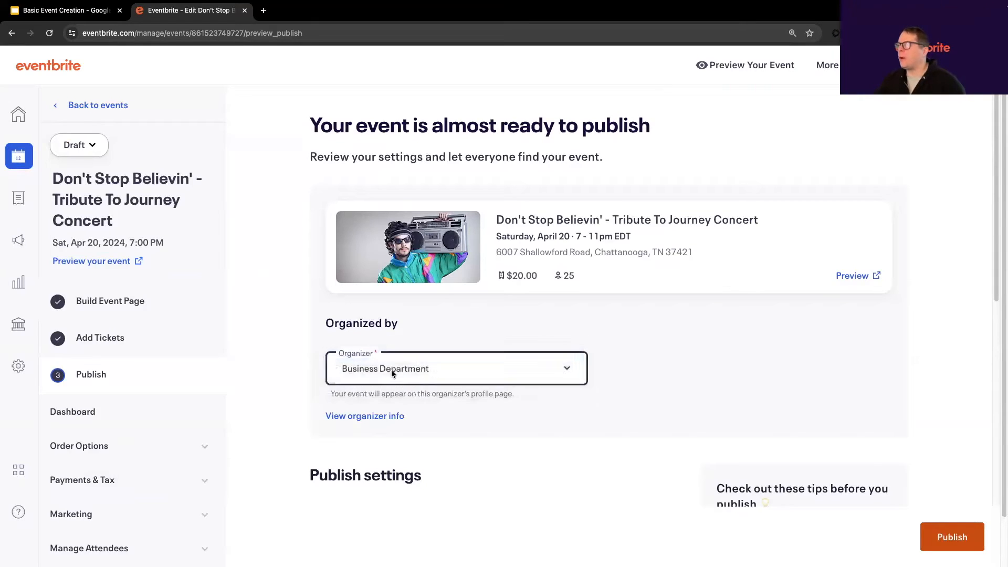
left_click(392, 370)
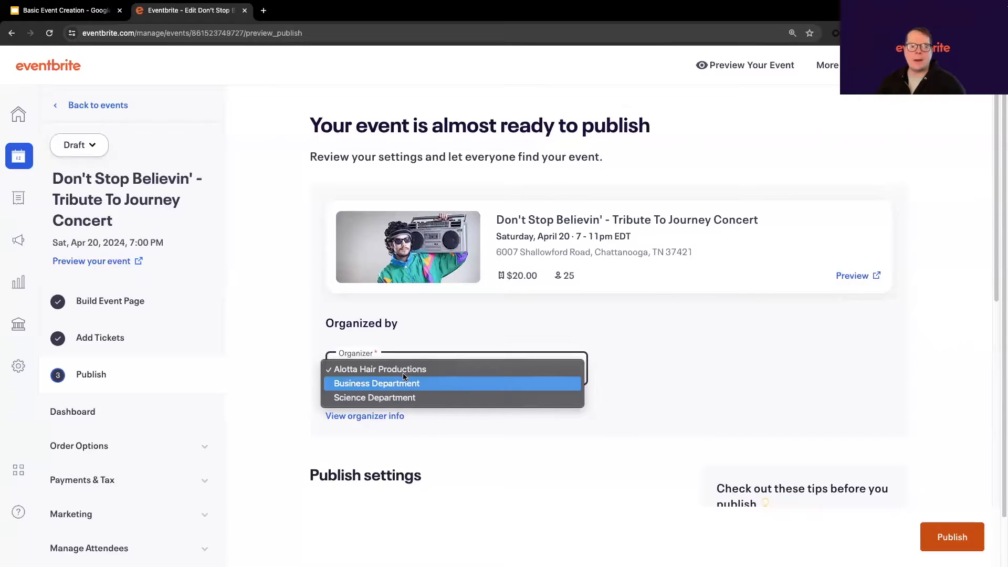
left_click(427, 366)
scroll(427, 361, "down", 2)
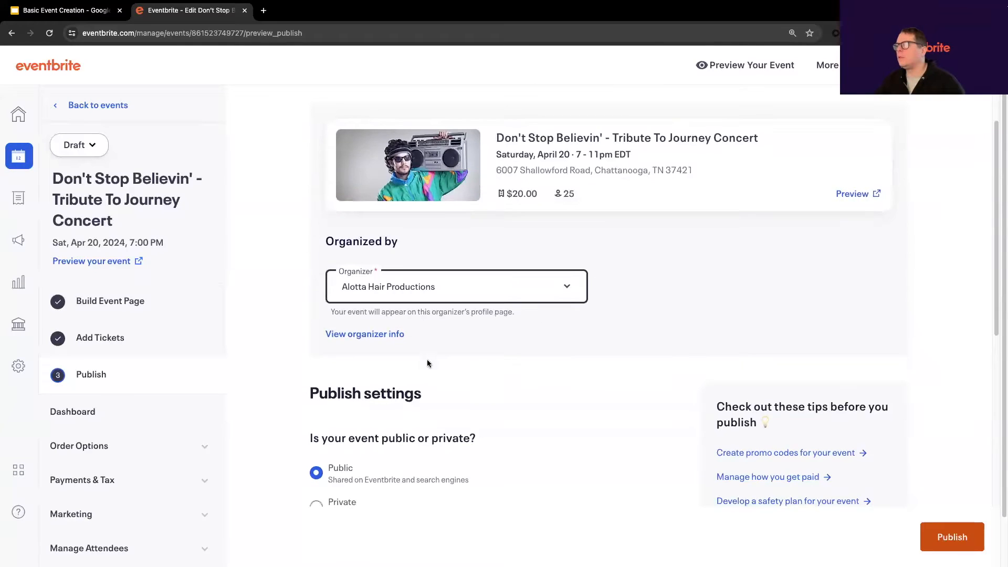
- View the organizer info in the organization settings and return to the event's publish page
left_click(373, 338)
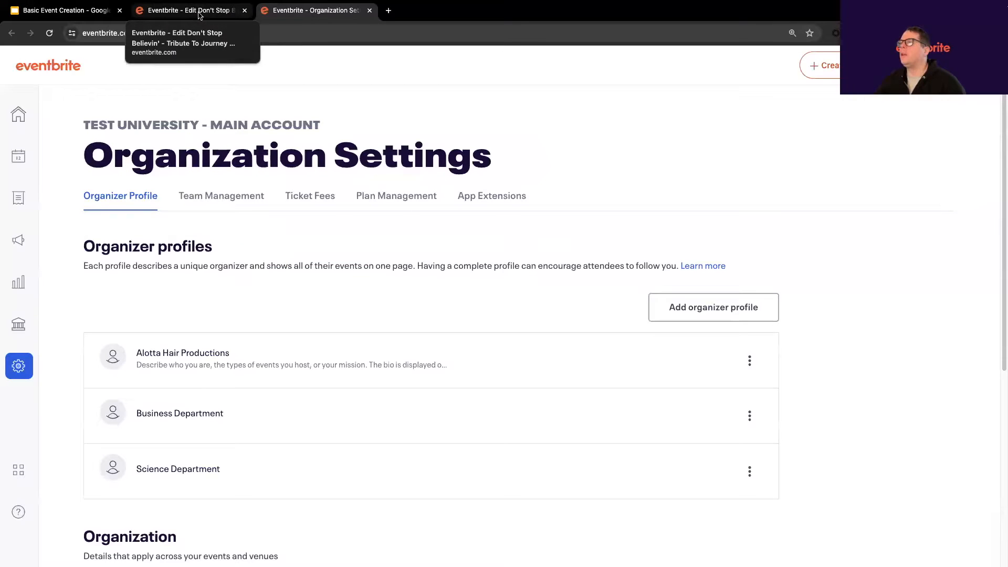
left_click(186, 287)
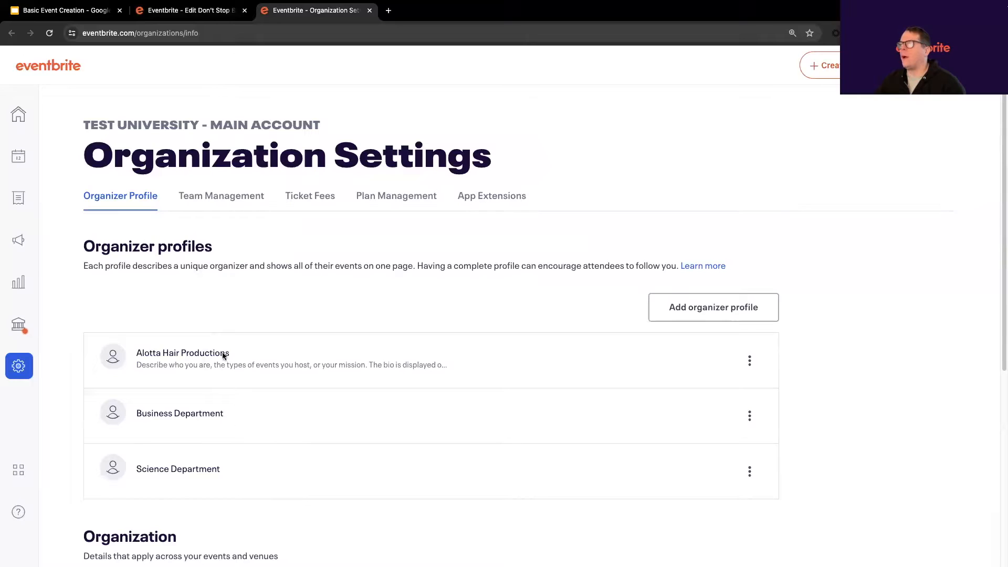
left_click(192, 10)
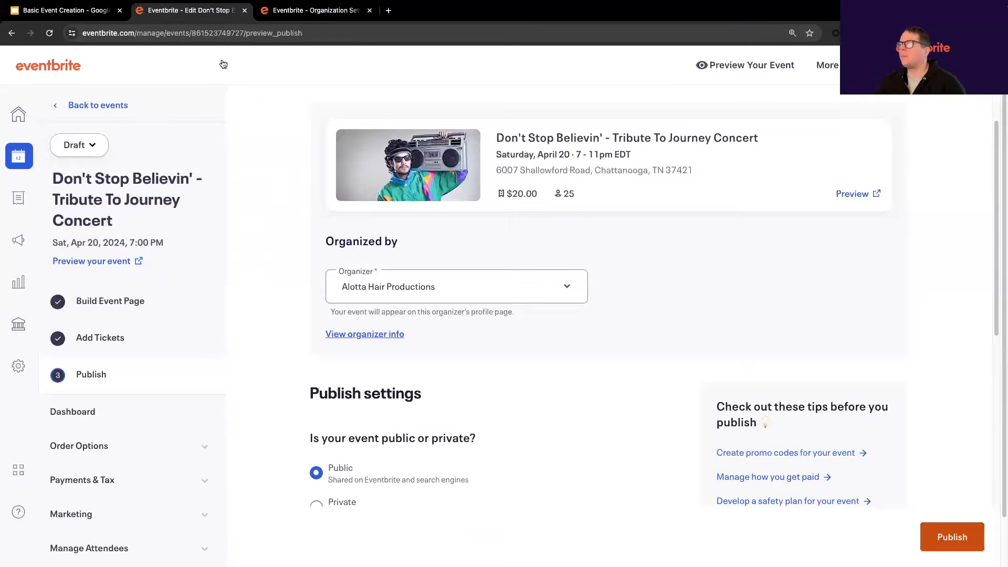
- Review the event's search settings, including the category, the tags and the list of available event types
scroll(656, 319, "up", 2)
scroll(634, 334, "down", 10)
scroll(631, 336, "up", 2)
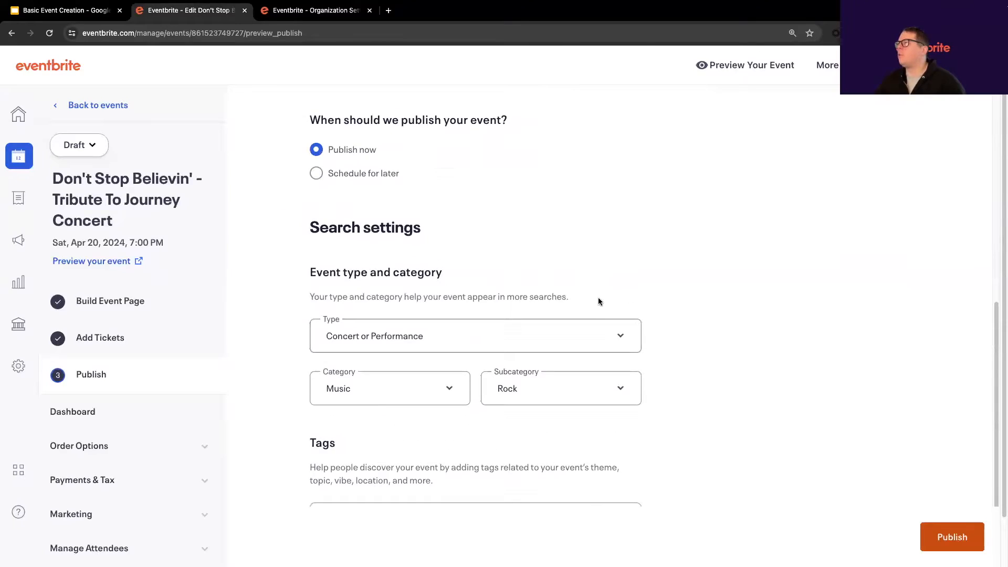
scroll(597, 298, "down", 4)
scroll(436, 200, "up", 1)
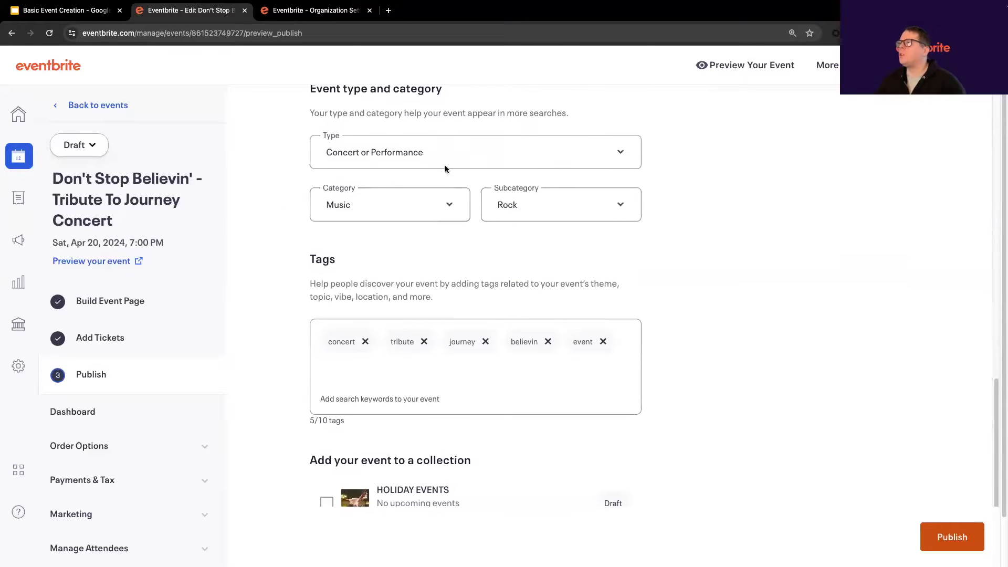
scroll(388, 189, "up", 1)
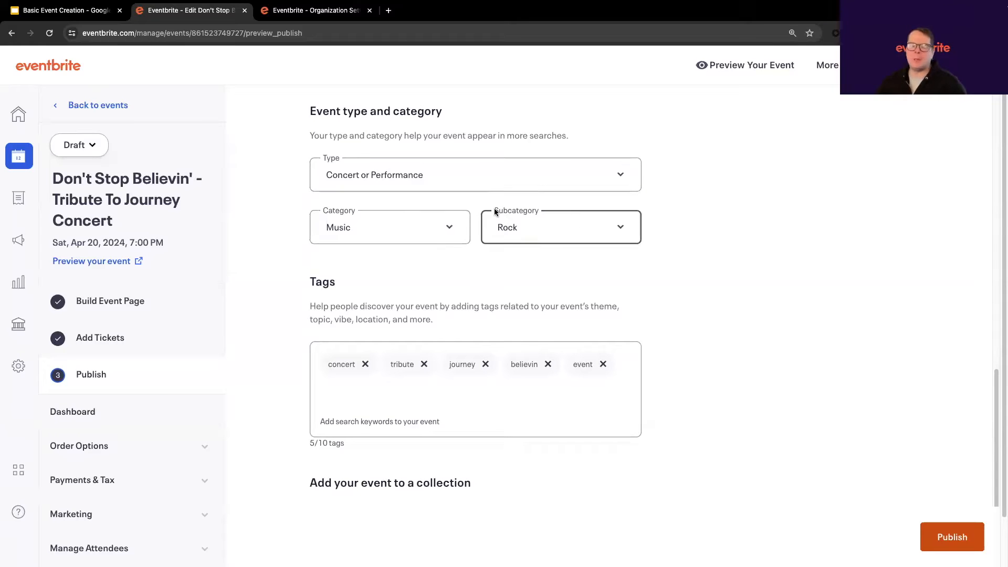
left_click(447, 184)
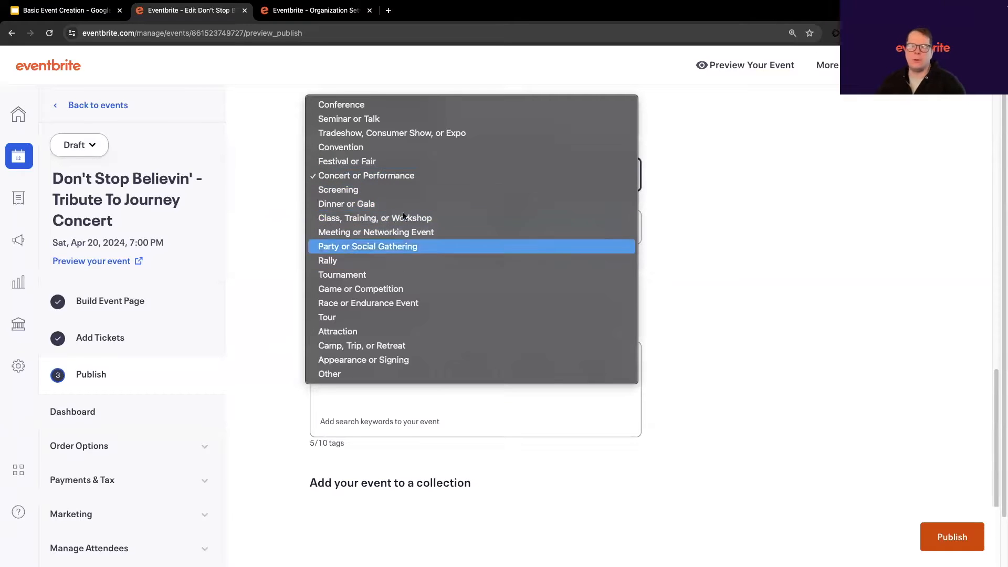
left_click(701, 294)
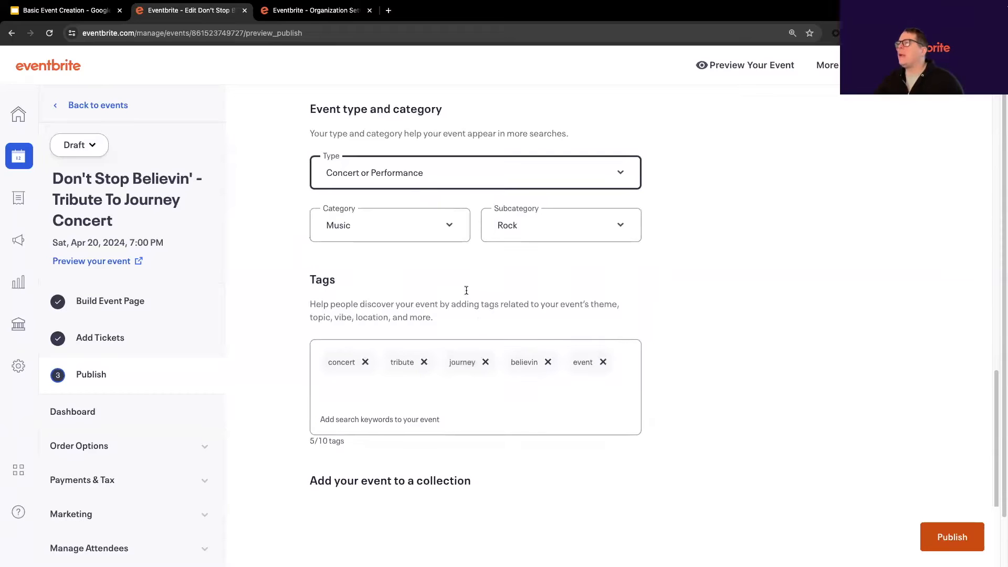
- Remove all the existing tags from the event: concert, tribute, journey, believin and event
scroll(399, 307, "down", 2)
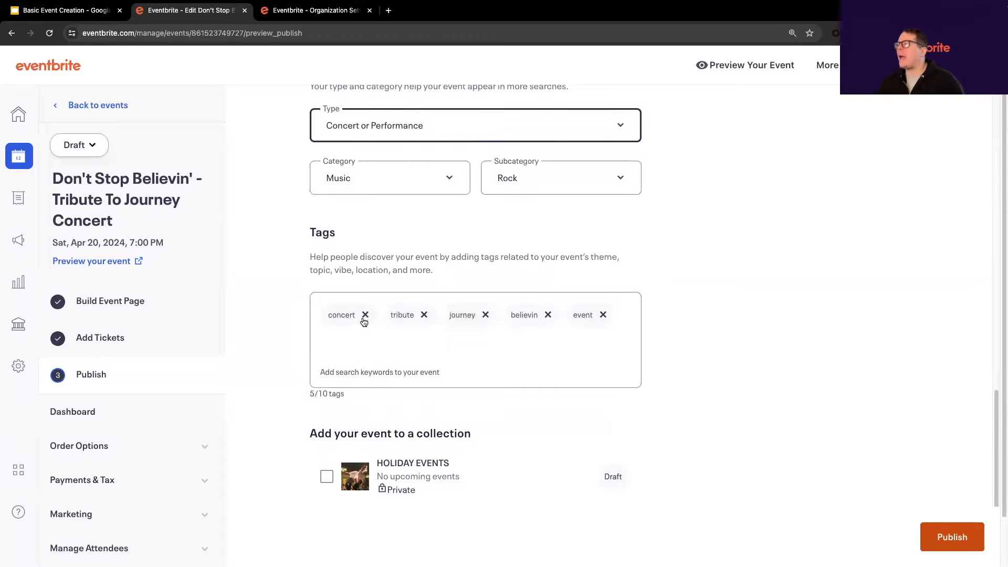
left_click(365, 315)
left_click(365, 316)
left_click(365, 335)
left_click(366, 335)
left_click(366, 335)
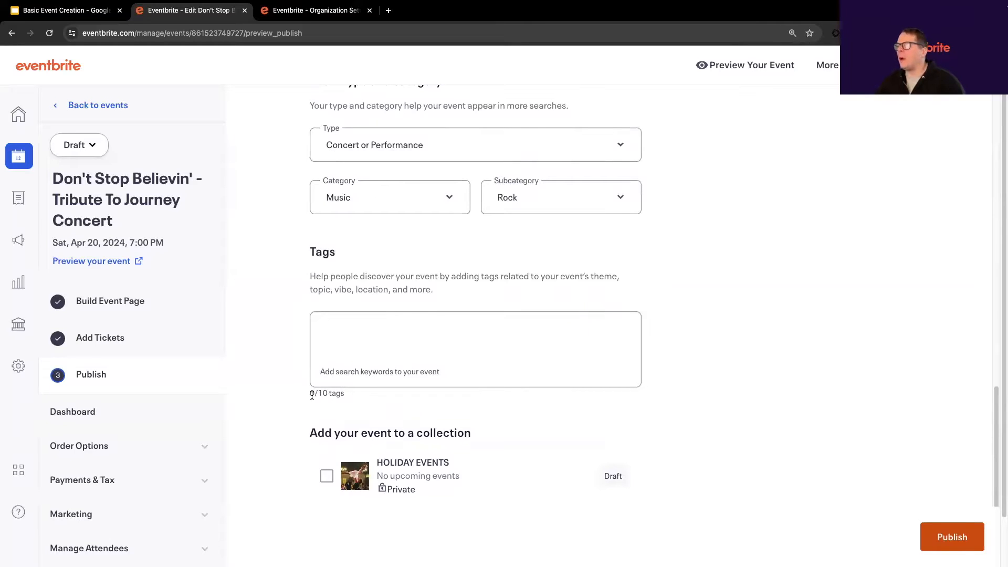
- Add the tags rock, concert and nightlife to the event
left_click(357, 335)
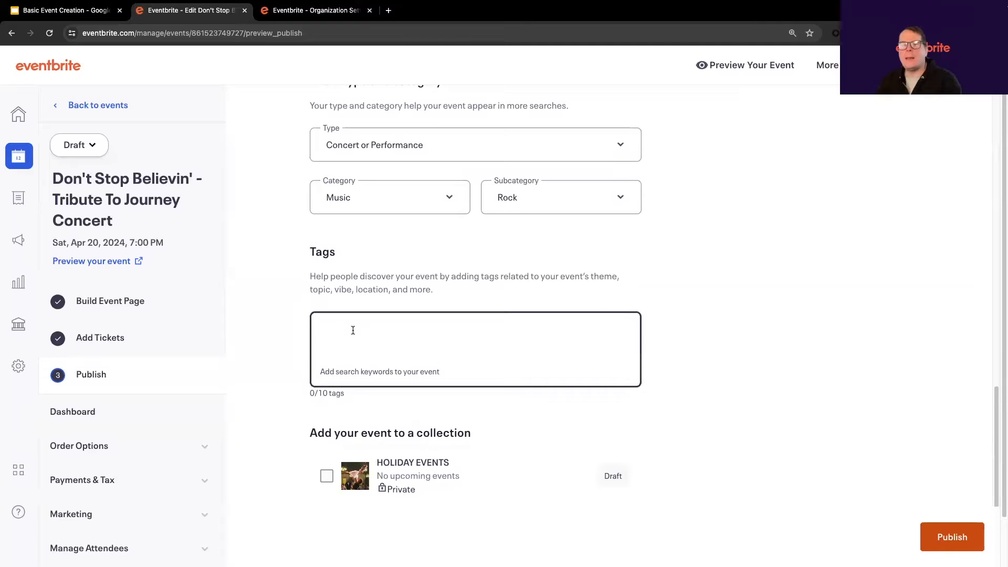
type("rock")
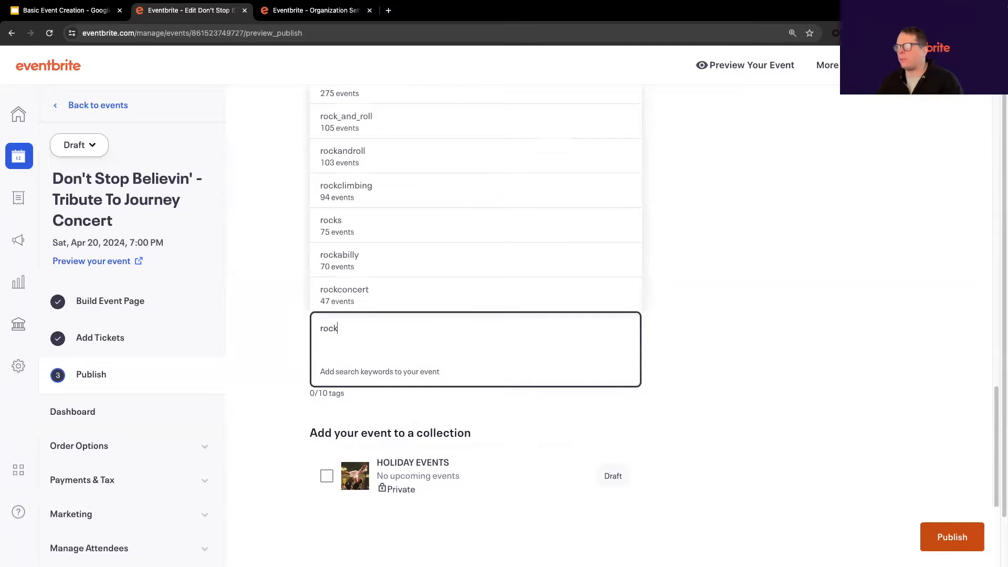
key("Return")
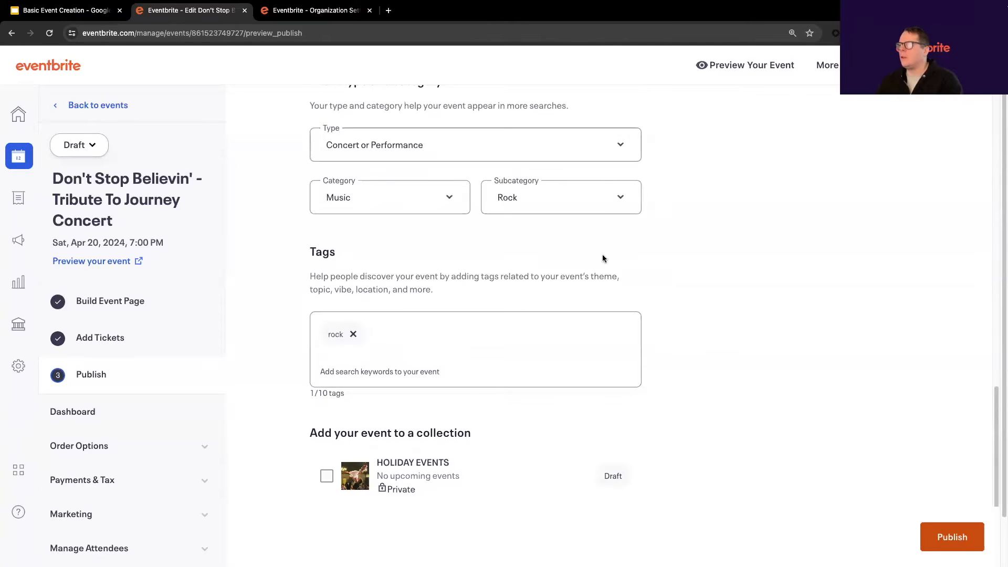
left_click(444, 342)
type("concert")
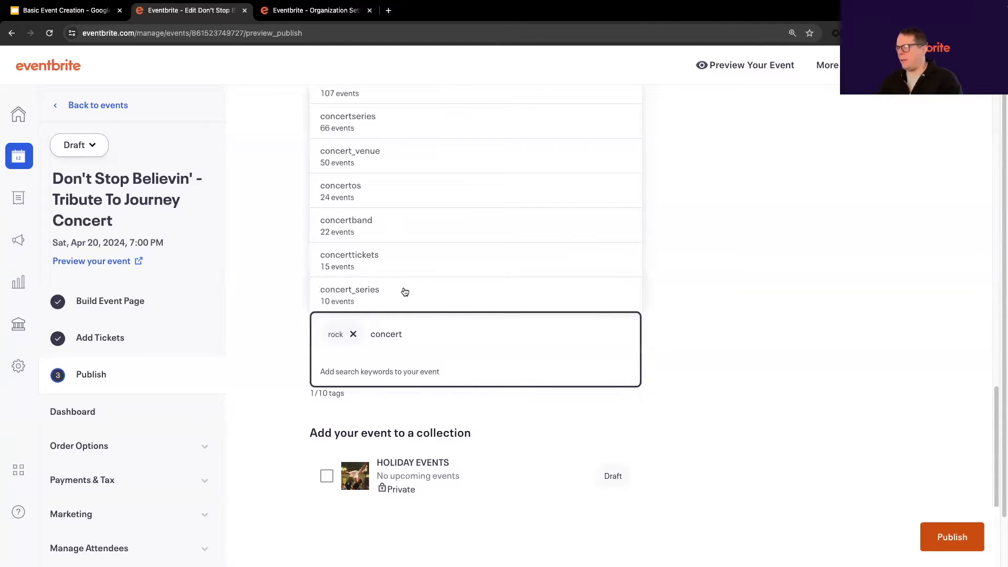
key("Return")
type("nightlife")
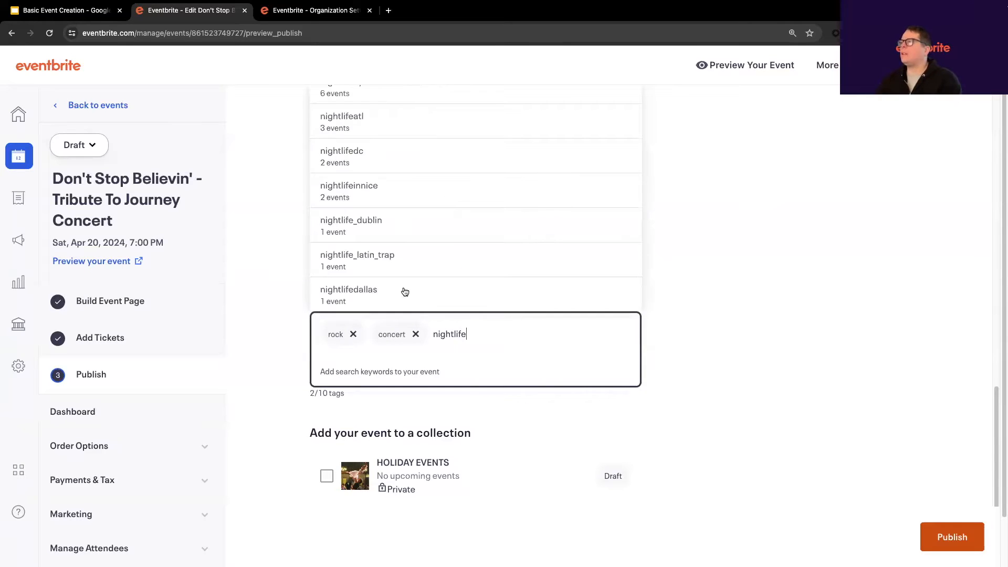
key("Return")
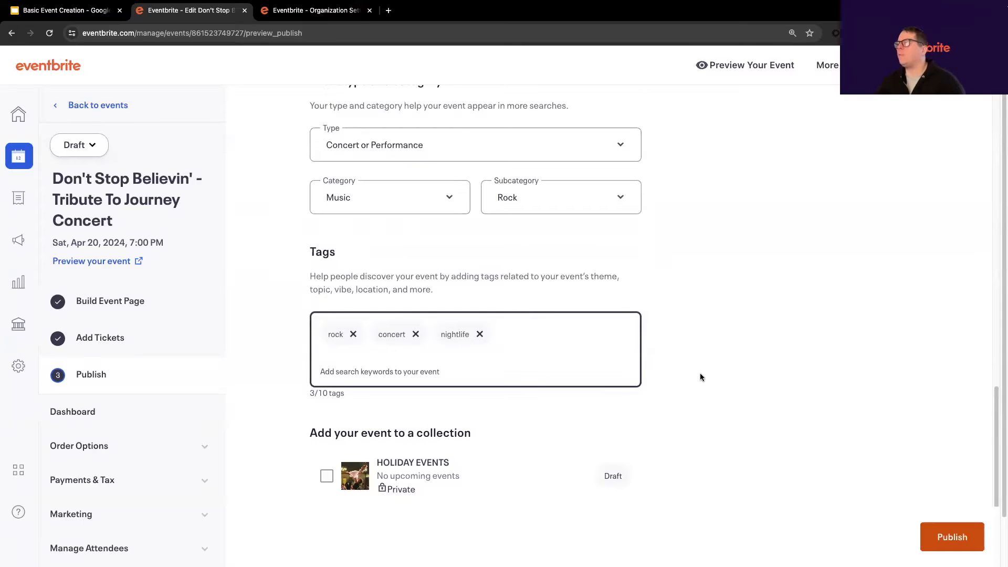
- Set the event to Private in the publish settings and look at the audience options
scroll(701, 377, "up", 7)
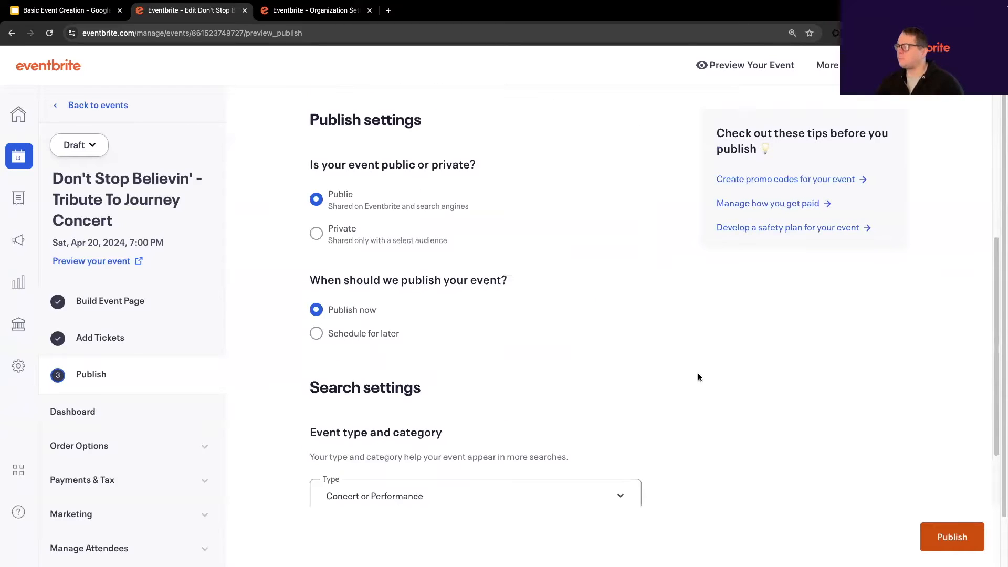
scroll(699, 377, "up", 4)
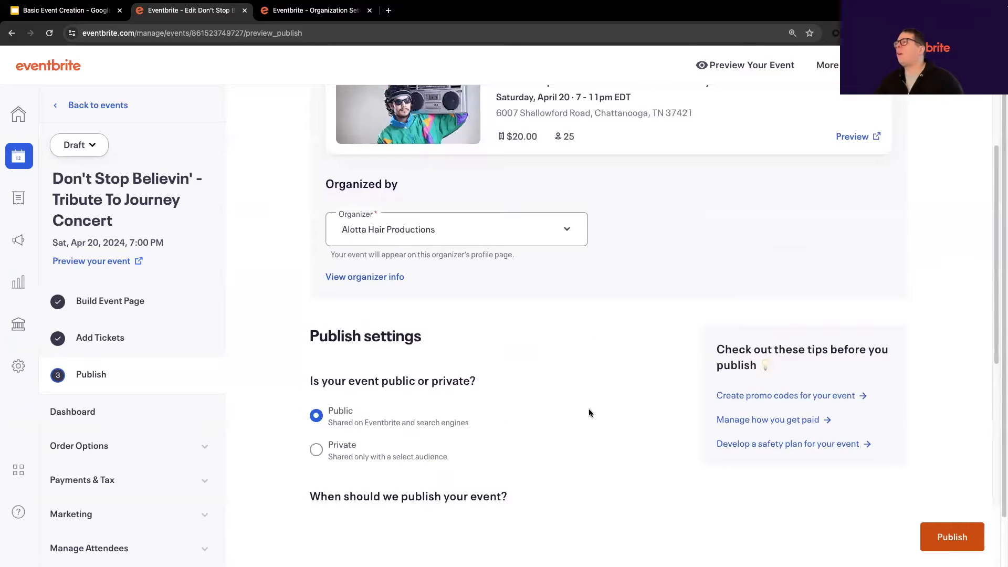
scroll(635, 425, "down", 2)
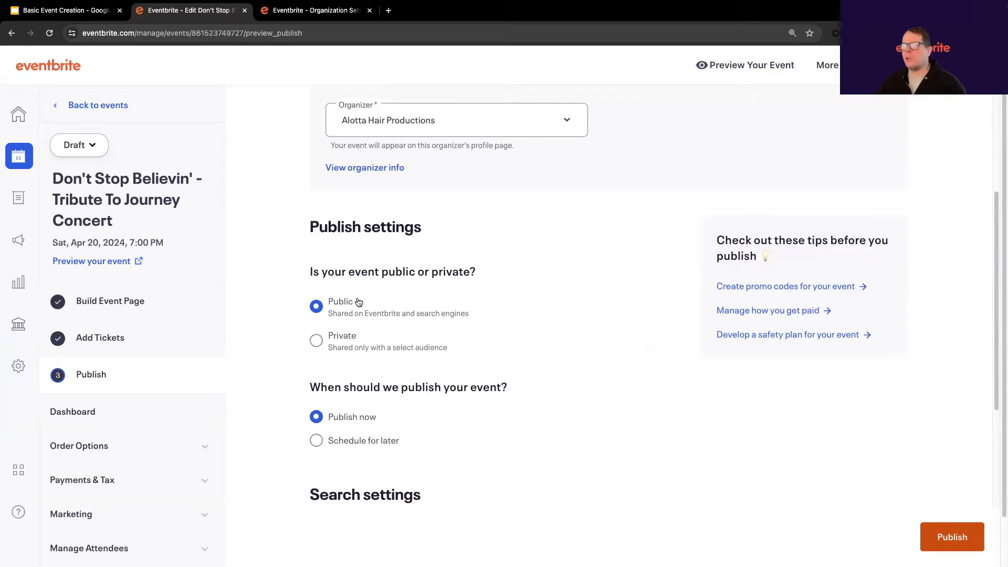
left_click(318, 341)
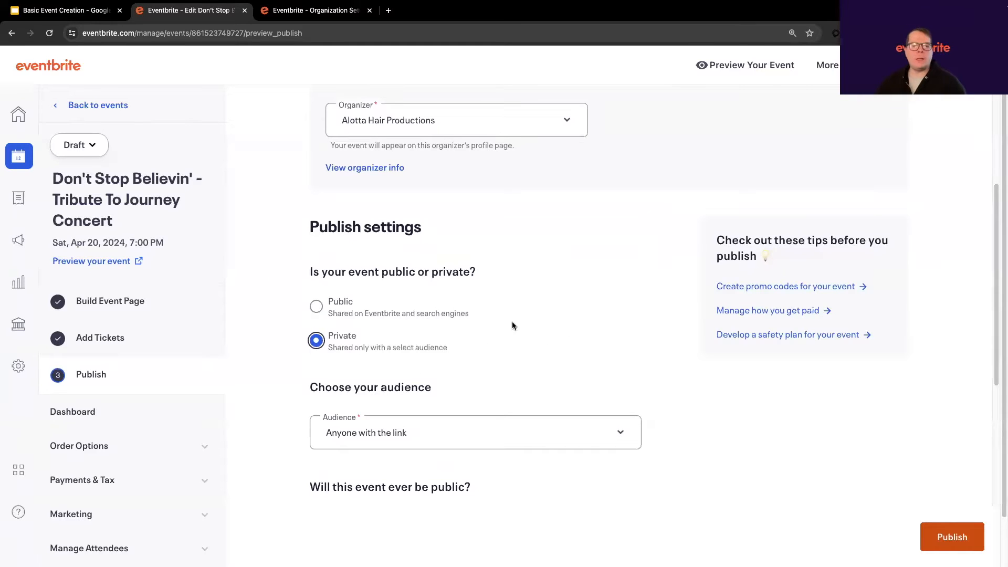
scroll(482, 413, "down", 2)
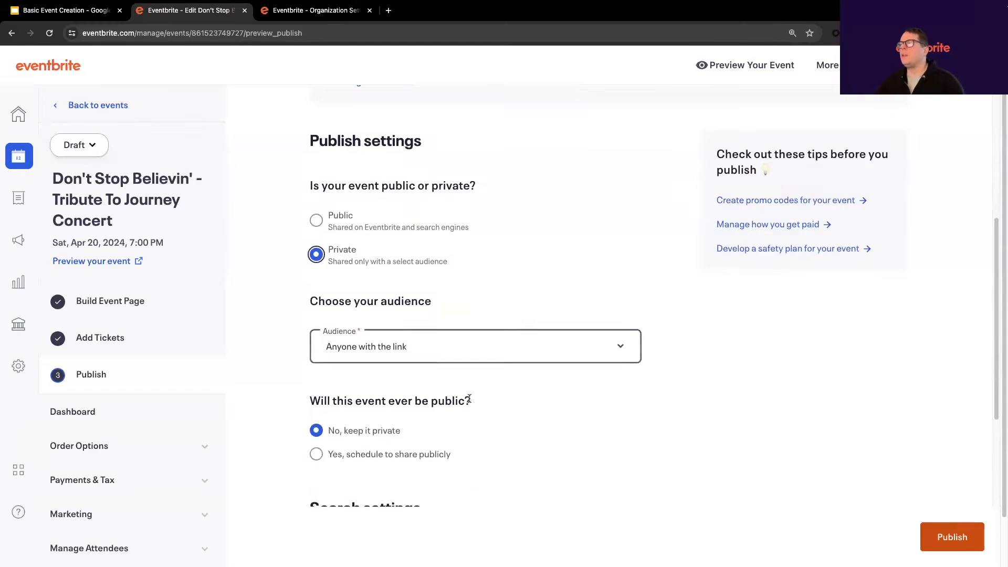
left_click(427, 349)
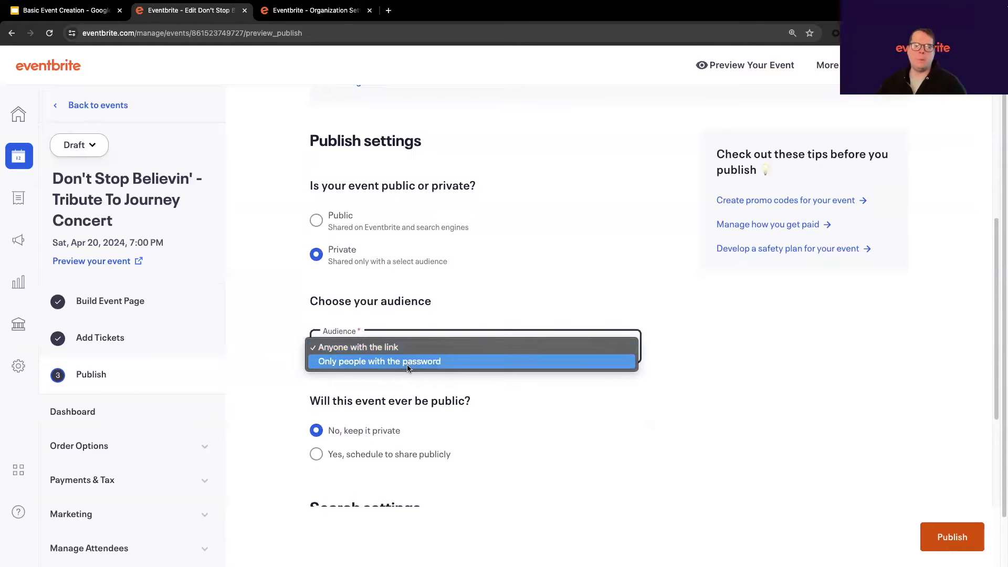
left_click(572, 262)
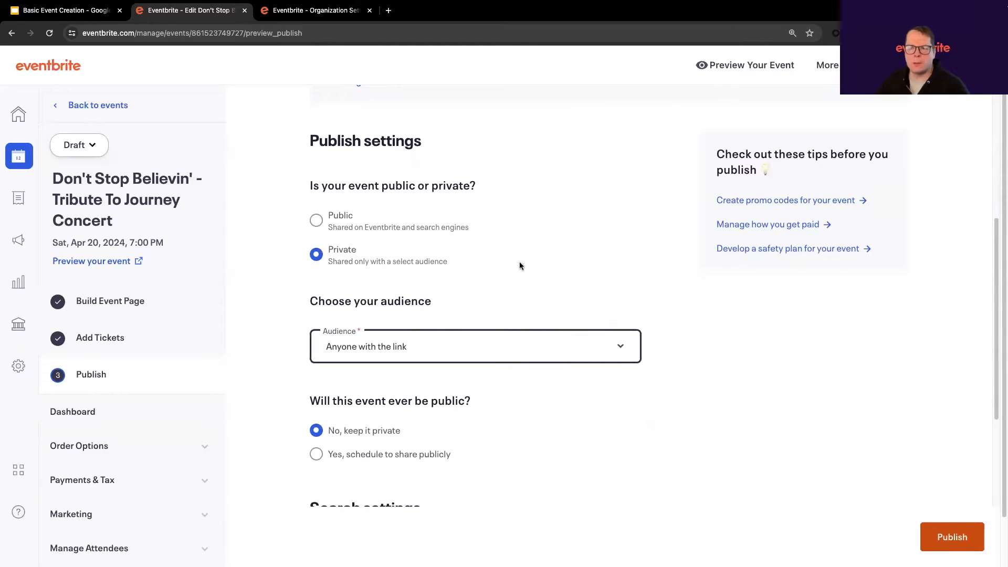
- Switch the event to Public to check the Schedule for later option, and set it back to Private
left_click(316, 220)
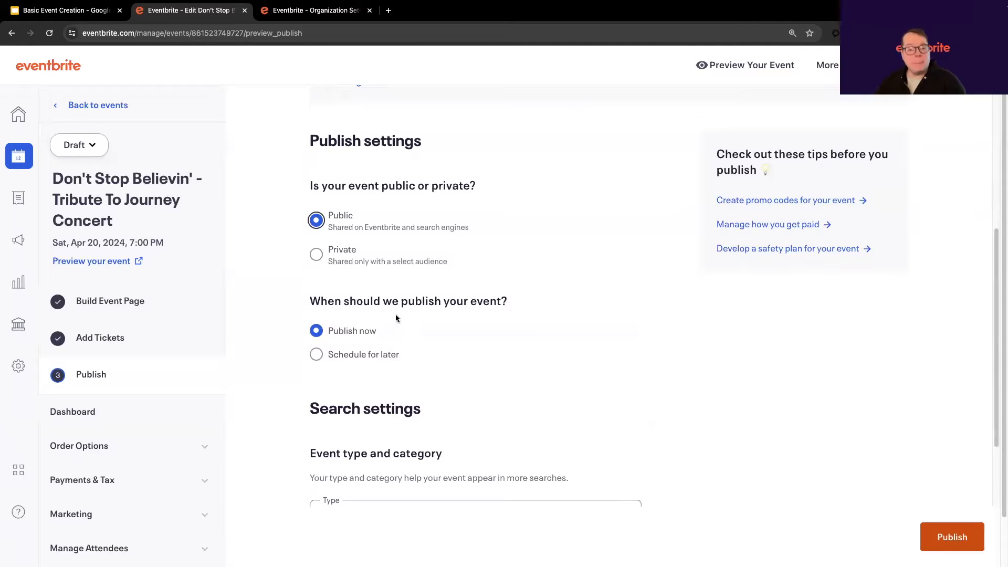
left_click(317, 355)
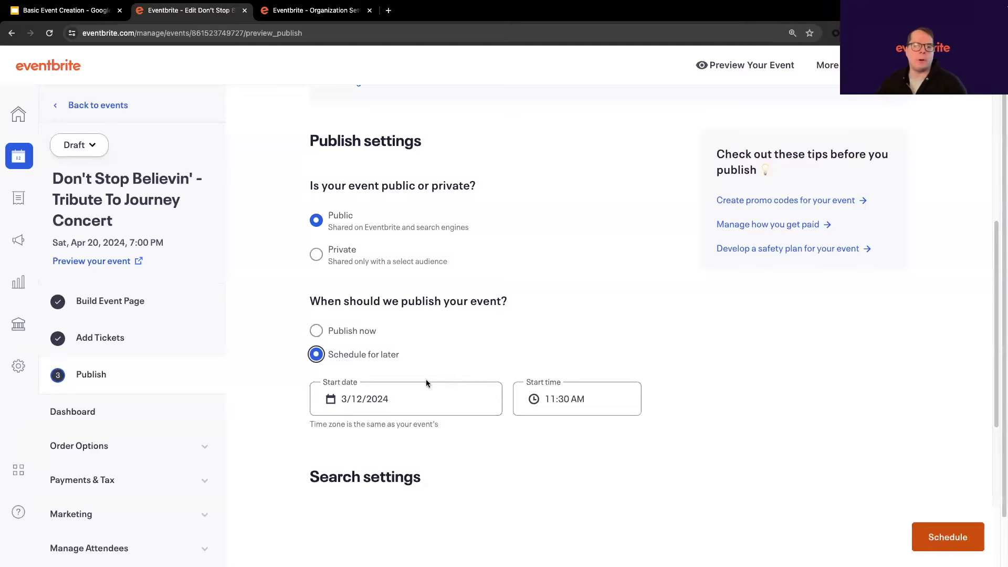
left_click(316, 330)
left_click(317, 254)
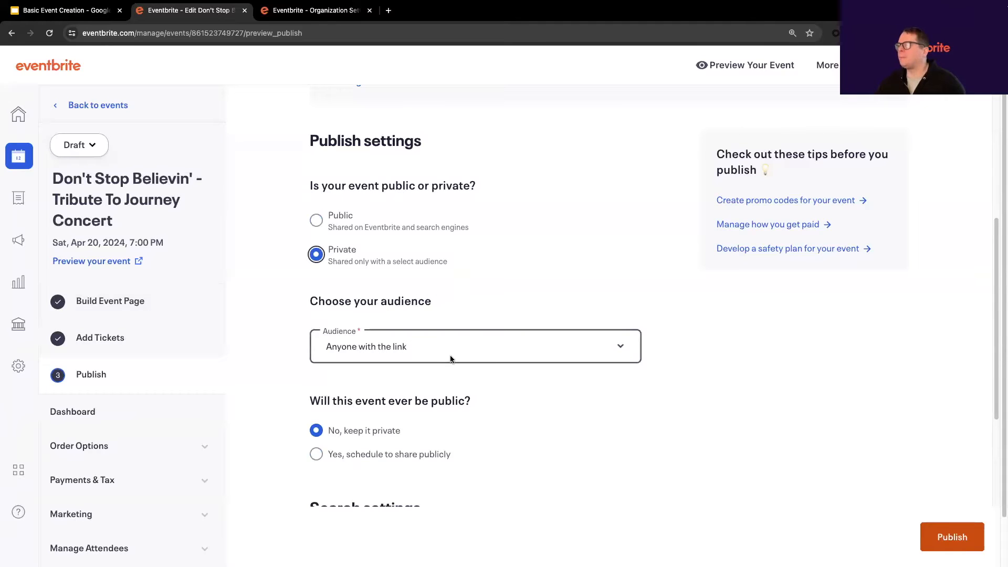
- Publish the event as Private, shared with anyone who has the link
scroll(549, 361, "down", 3)
scroll(557, 346, "up", 4)
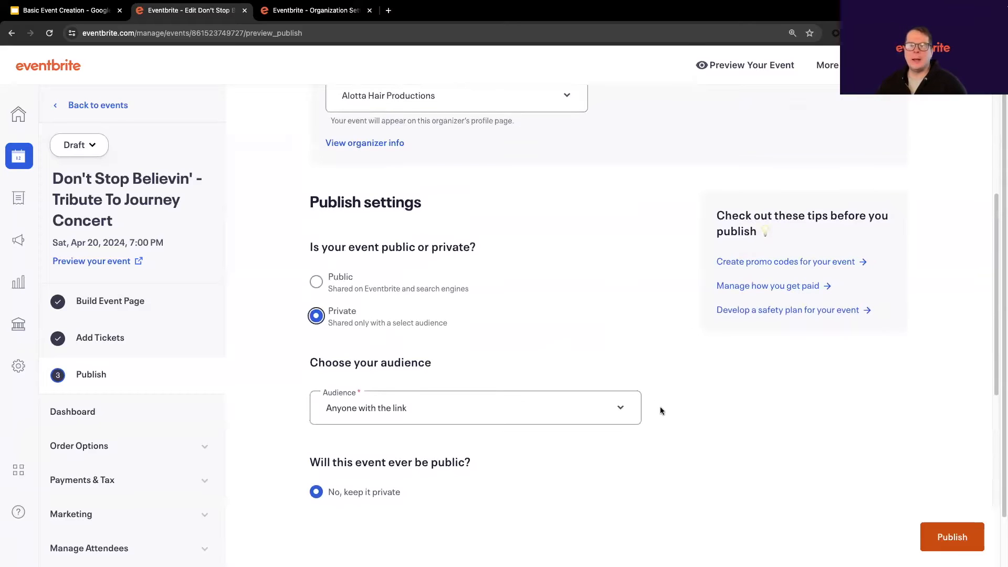
left_click(948, 542)
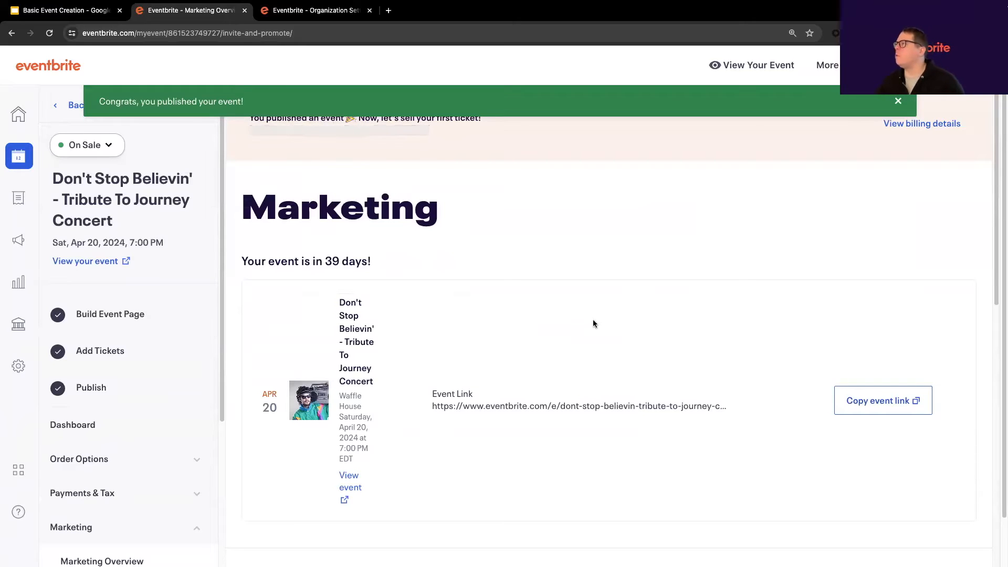
- View the live event page and look through its banner, ticket box, location, refund policy, description and organizer details
left_click(744, 75)
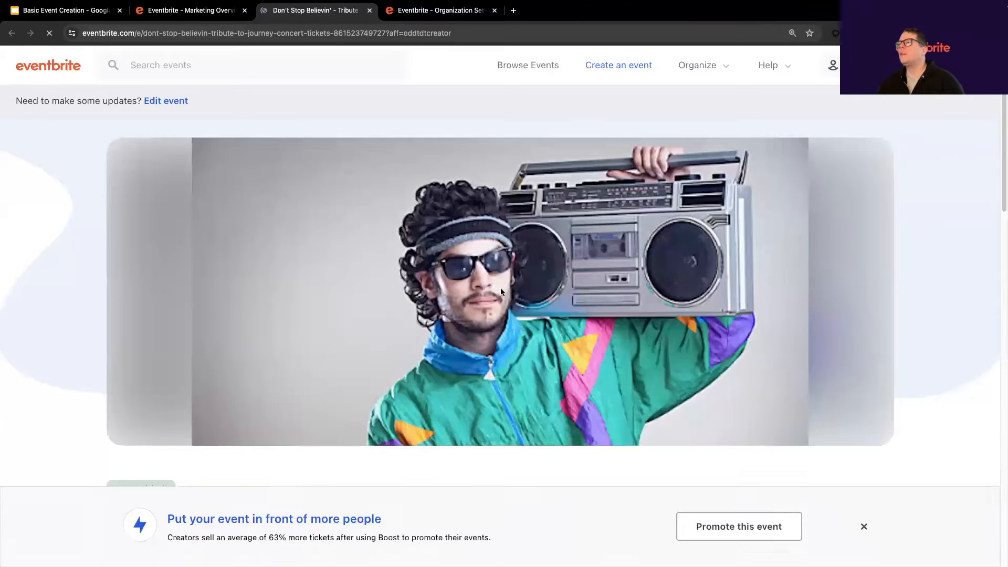
scroll(468, 287, "down", 6)
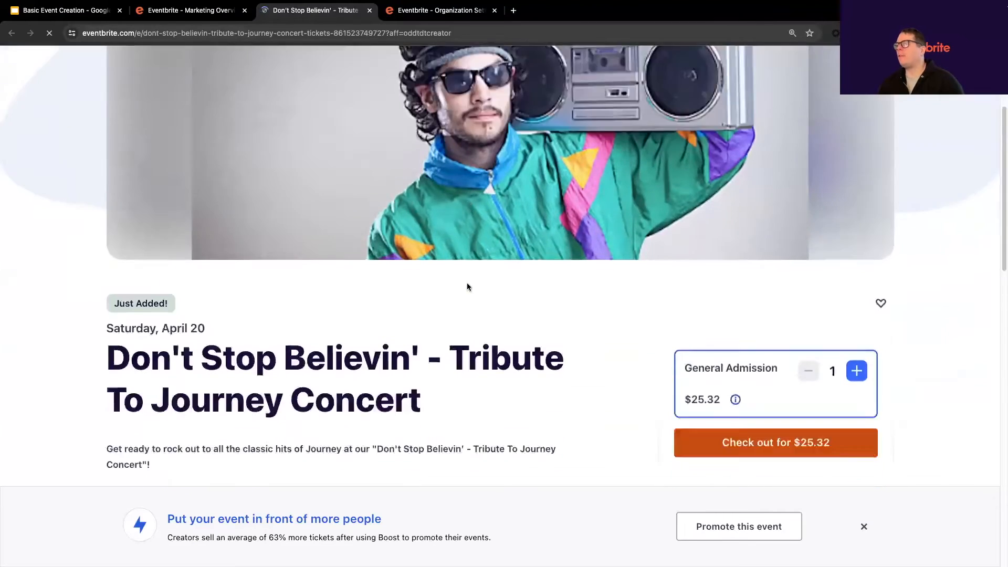
scroll(468, 286, "down", 10)
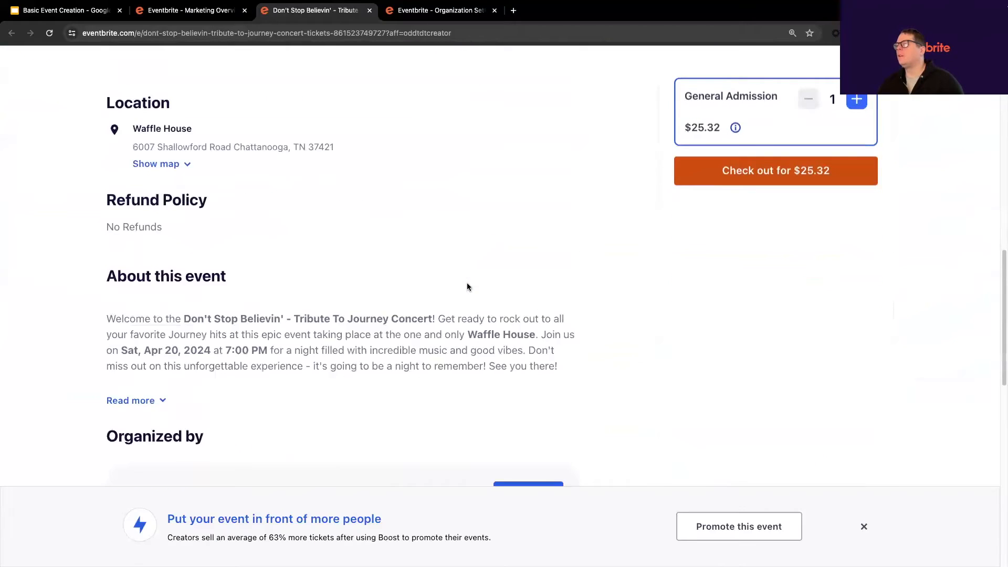
scroll(466, 287, "up", 5)
scroll(465, 286, "up", 11)
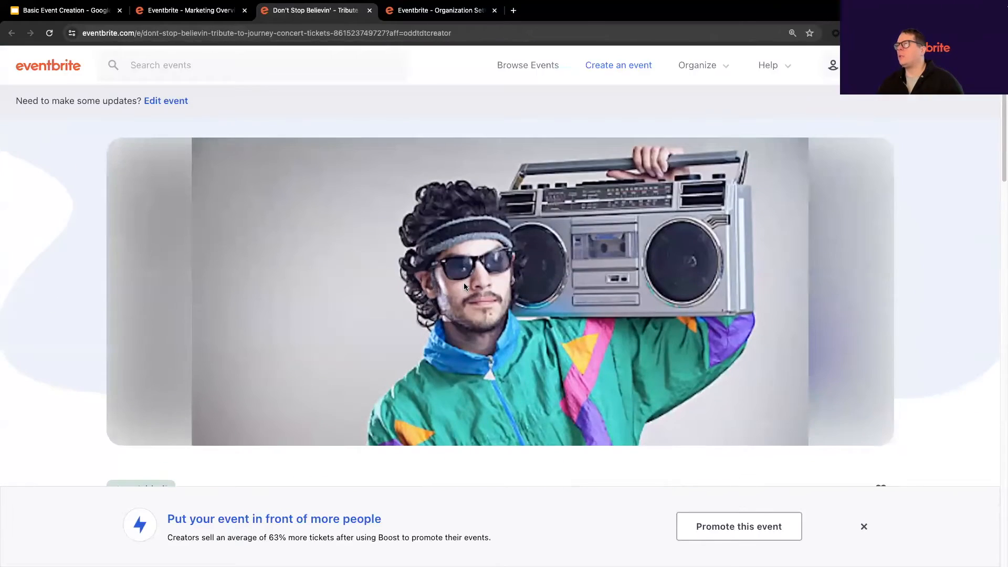
scroll(464, 286, "down", 17)
scroll(463, 288, "down", 8)
scroll(466, 286, "up", 16)
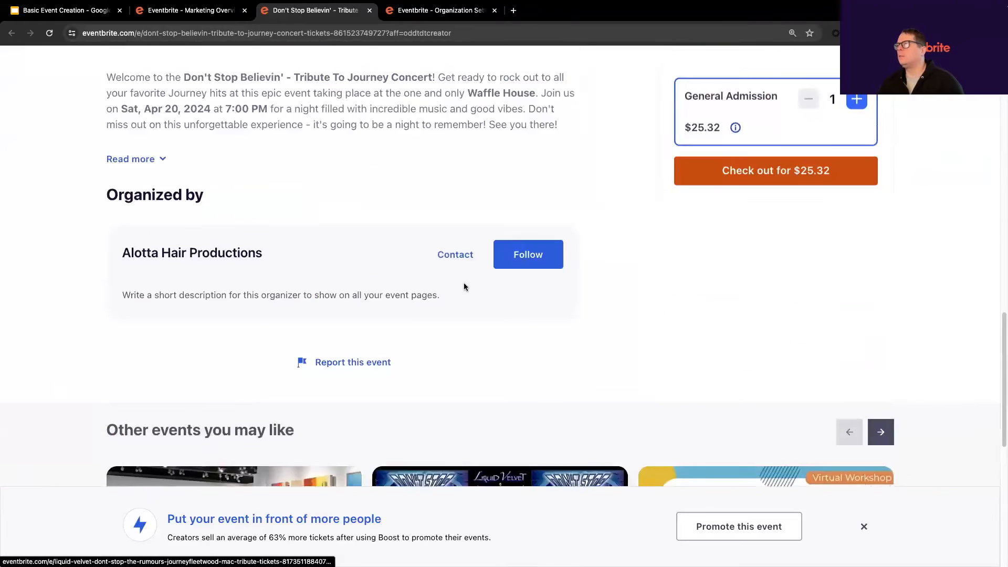
- Return to the event's Marketing overview and look through the email campaign, social ad, Facebook and expert resource options
left_click(190, 10)
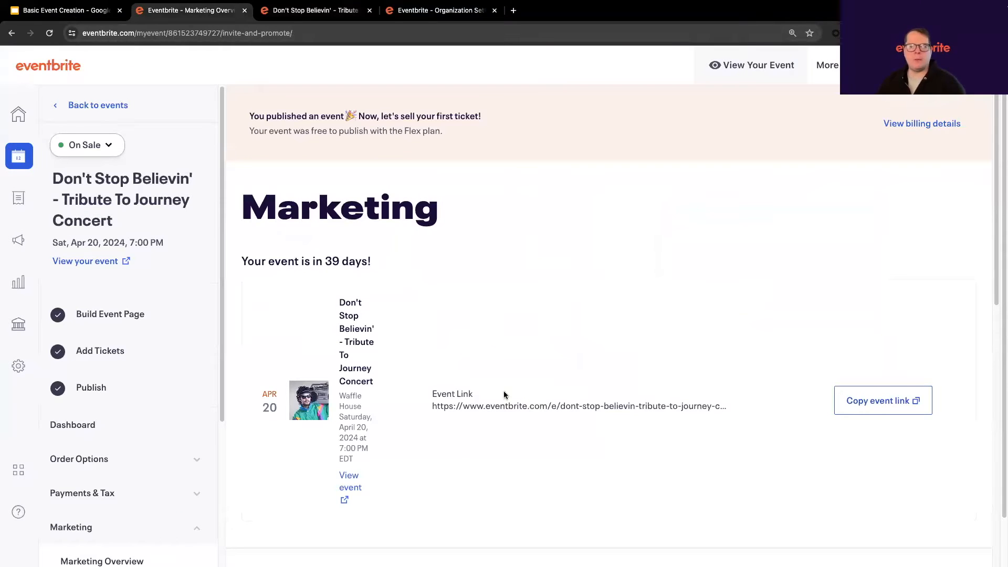
scroll(415, 447, "down", 8)
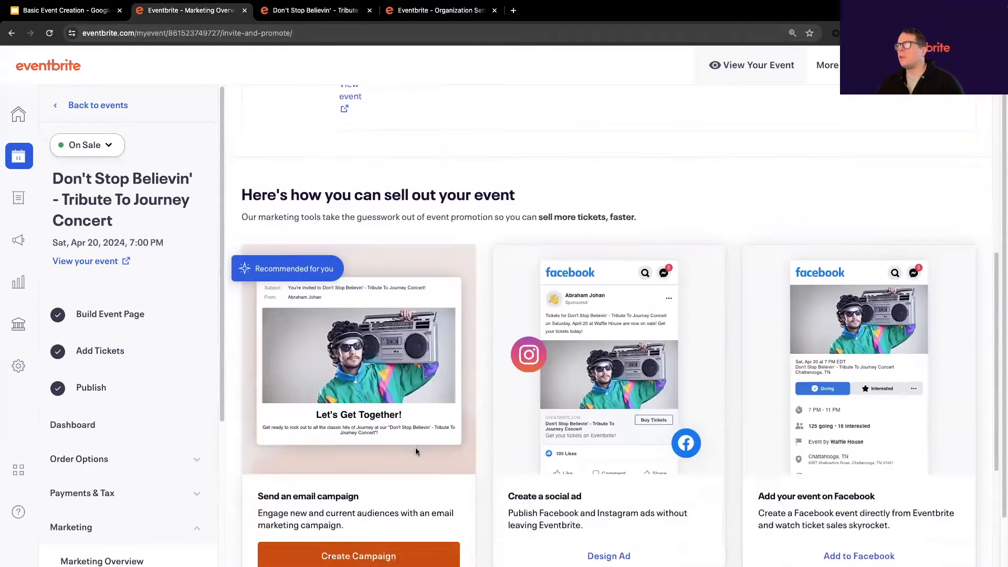
scroll(418, 444, "down", 1)
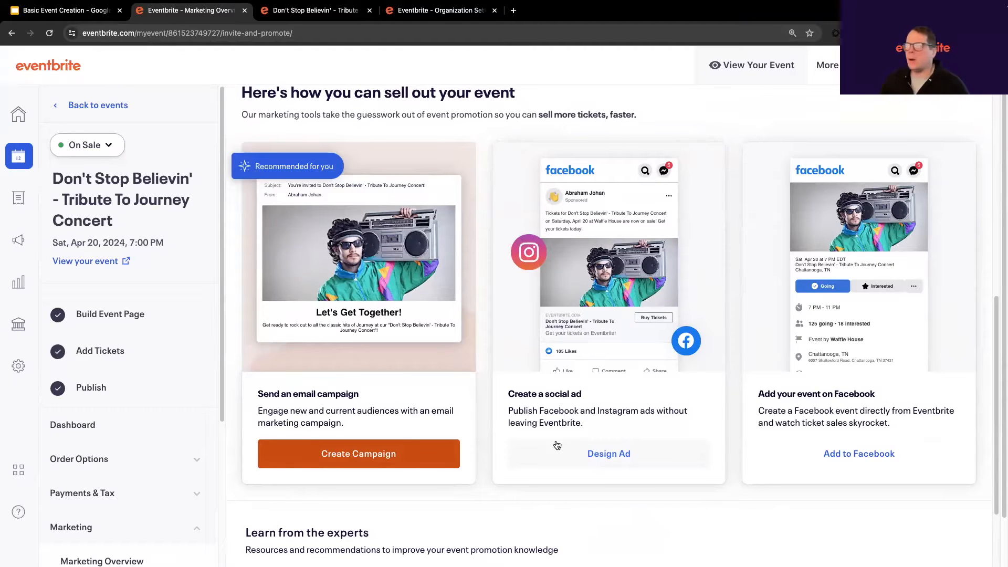
scroll(557, 446, "down", 4)
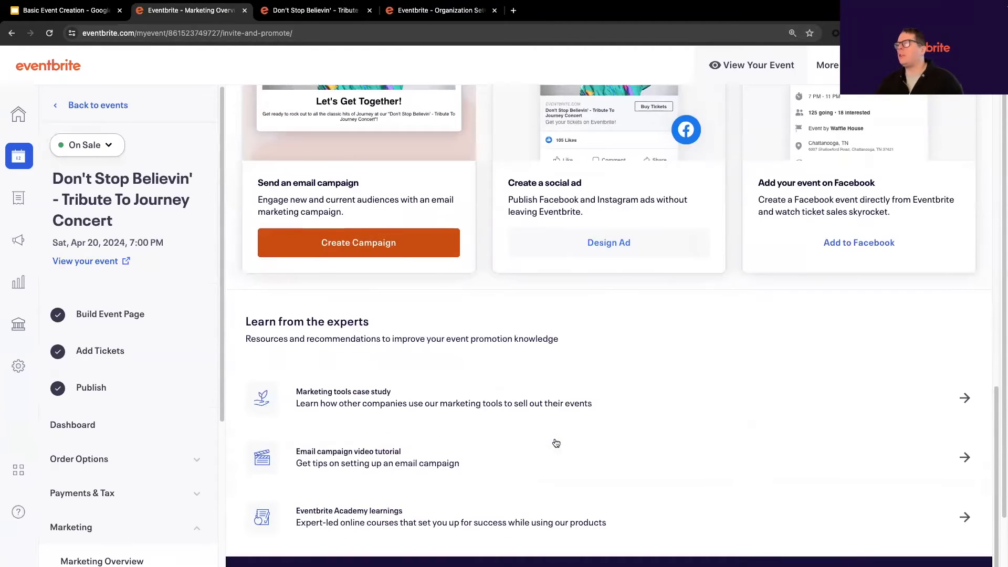
scroll(572, 422, "up", 8)
scroll(565, 423, "down", 4)
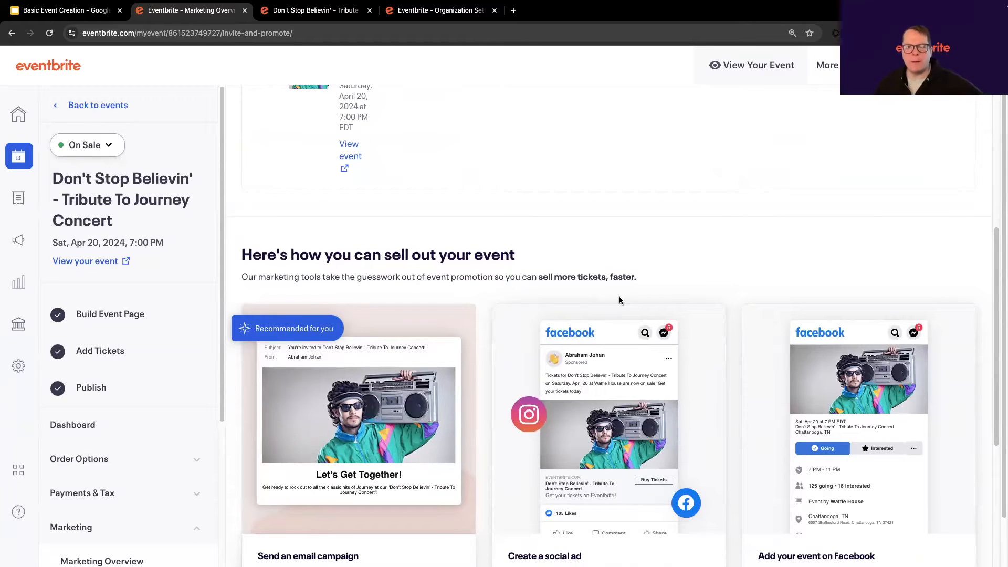
scroll(577, 336, "up", 6)
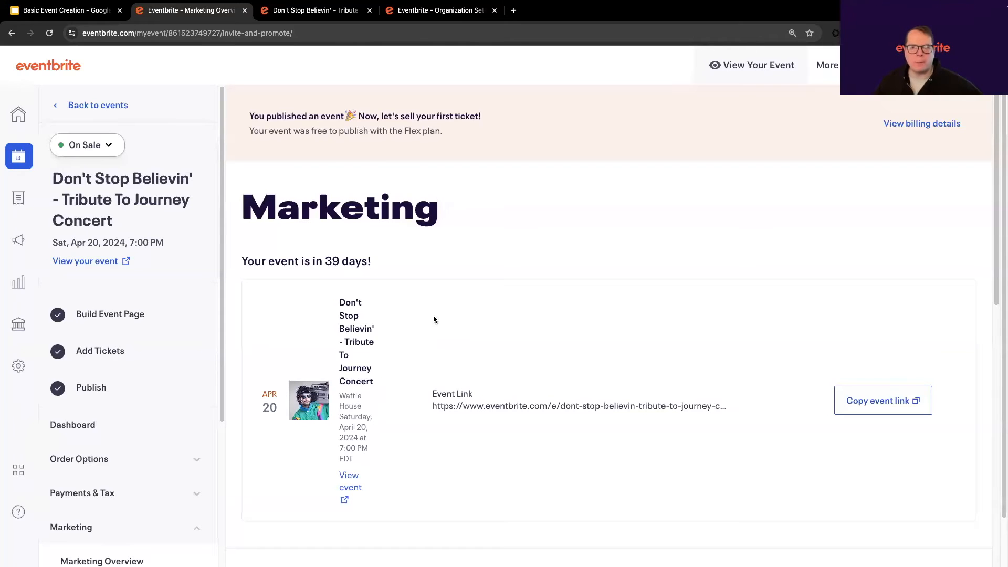
- Switch to the Basic Event Creation presentation and advance to the Q&A slide
left_click(64, 13)
key("Right")
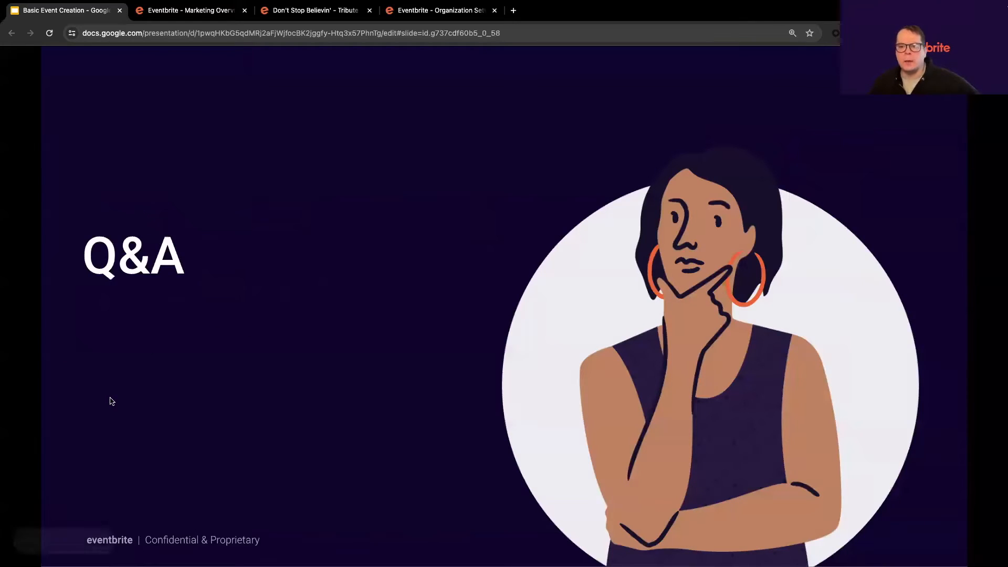
- Switch back to Eventbrite, open the event's Dashboard and copy the event link from the Share section
left_click(187, 12)
scroll(153, 499, "down", 5)
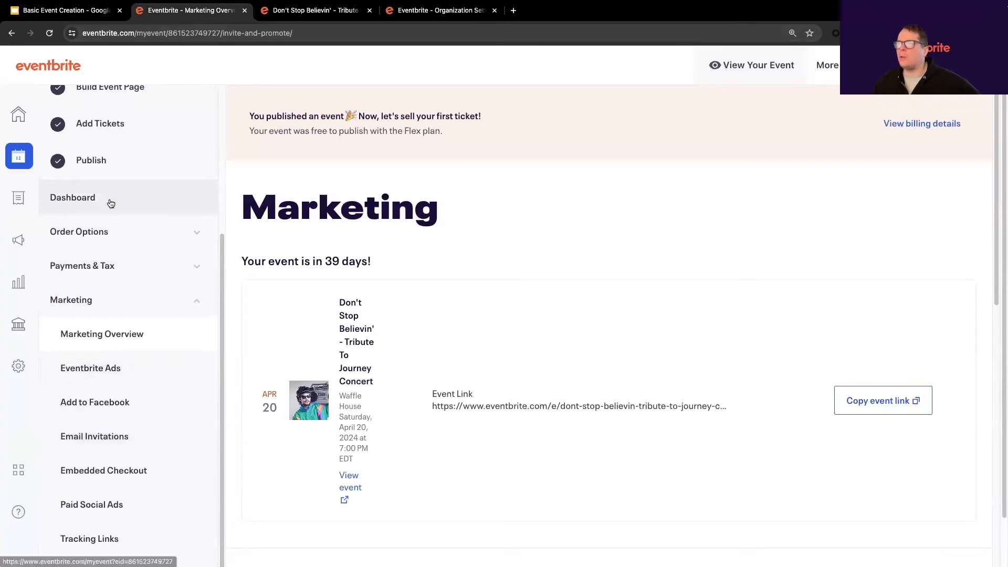
left_click(107, 204)
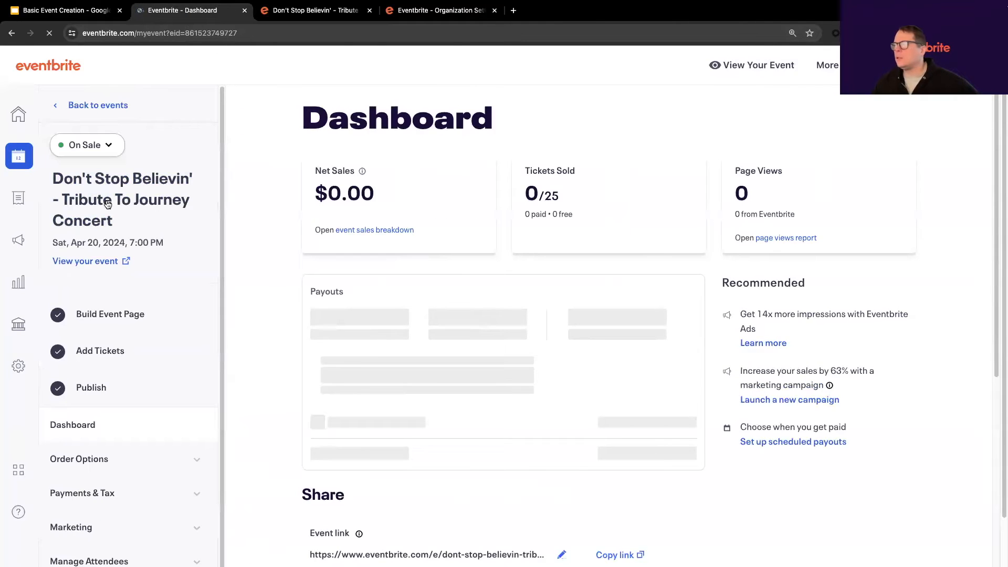
scroll(368, 342, "down", 4)
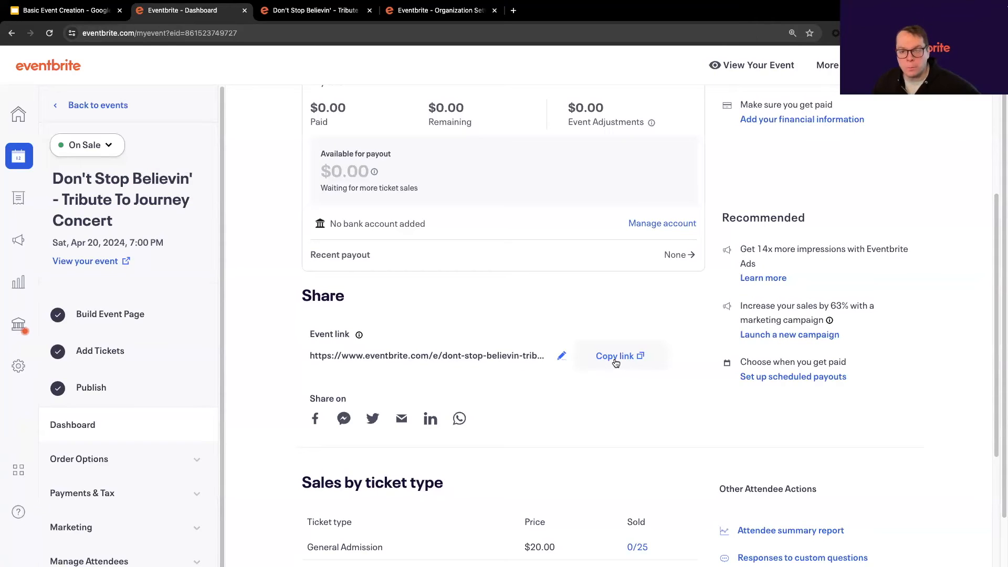
left_click(616, 362)
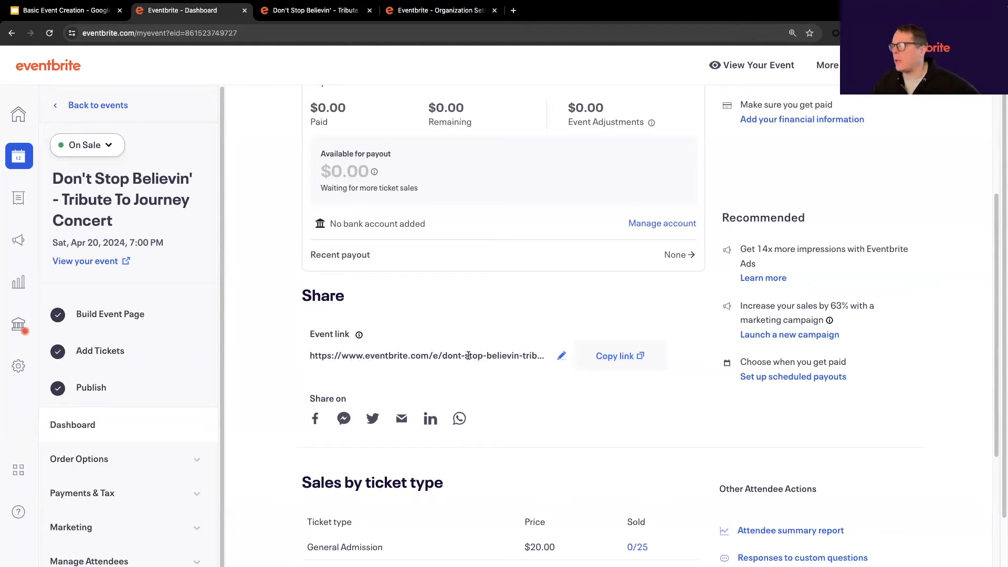
left_click(600, 359)
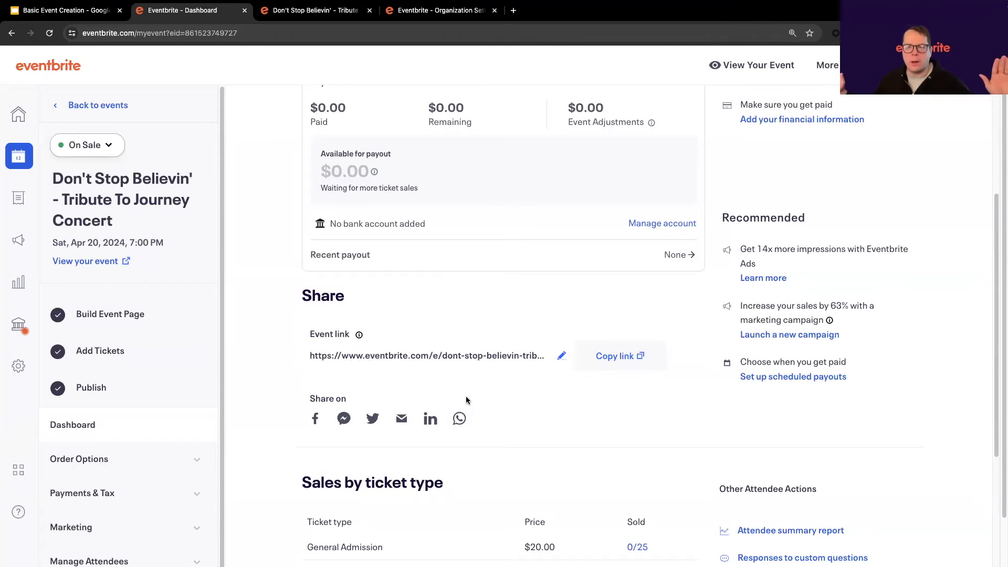
mouse_move(354, 345)
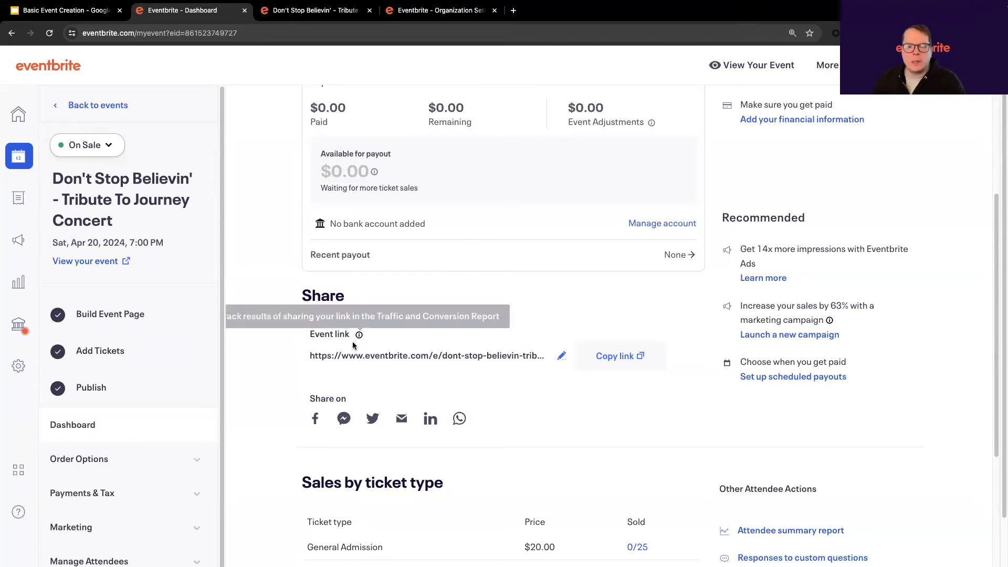
- Open the App Marketplace in a new tab, search for "constant contact" and review the Constant Contact app's page
right_click(18, 474)
left_click(43, 456)
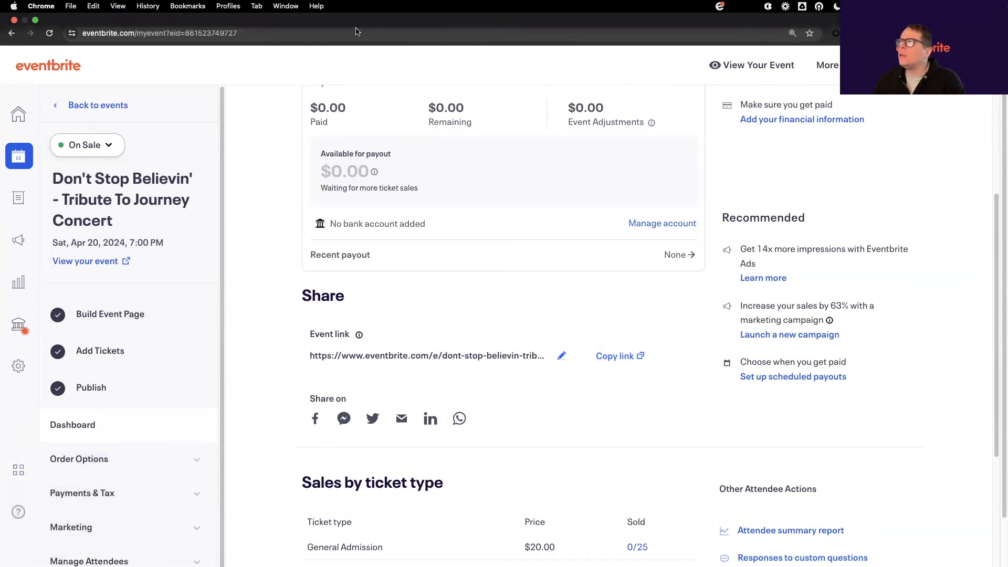
left_click(440, 10)
left_click(210, 303)
type("constant contact")
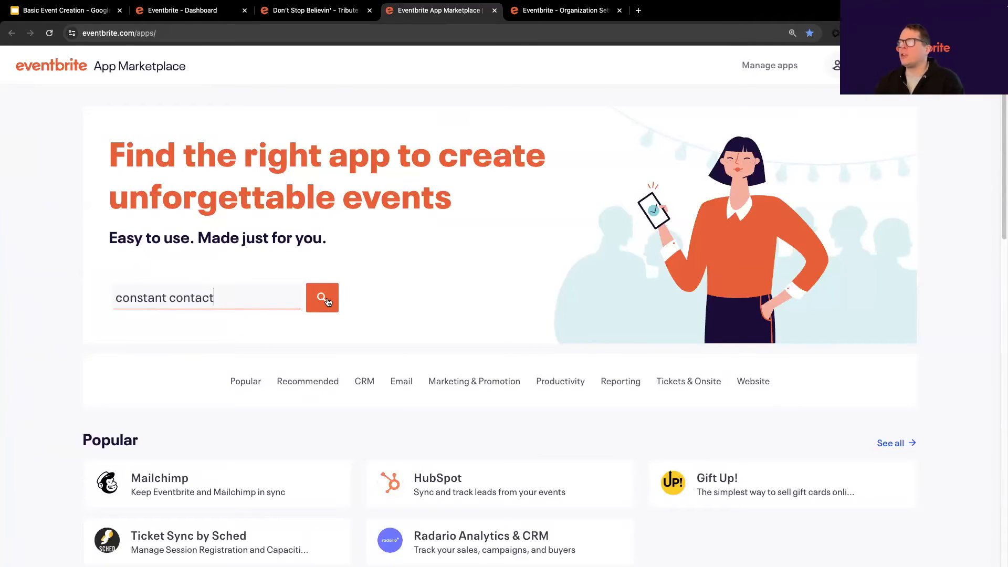
left_click(323, 298)
left_click(258, 389)
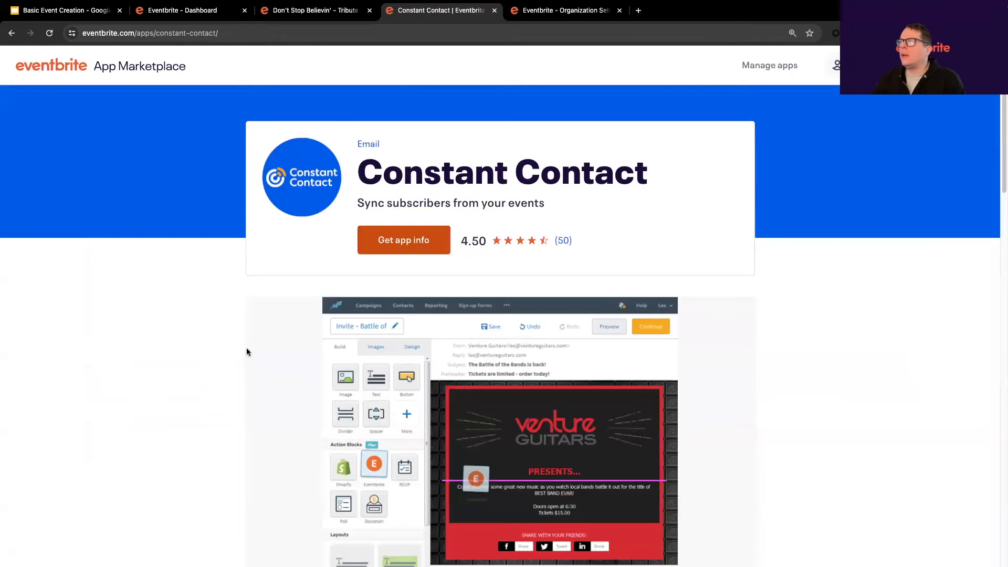
scroll(229, 335, "down", 8)
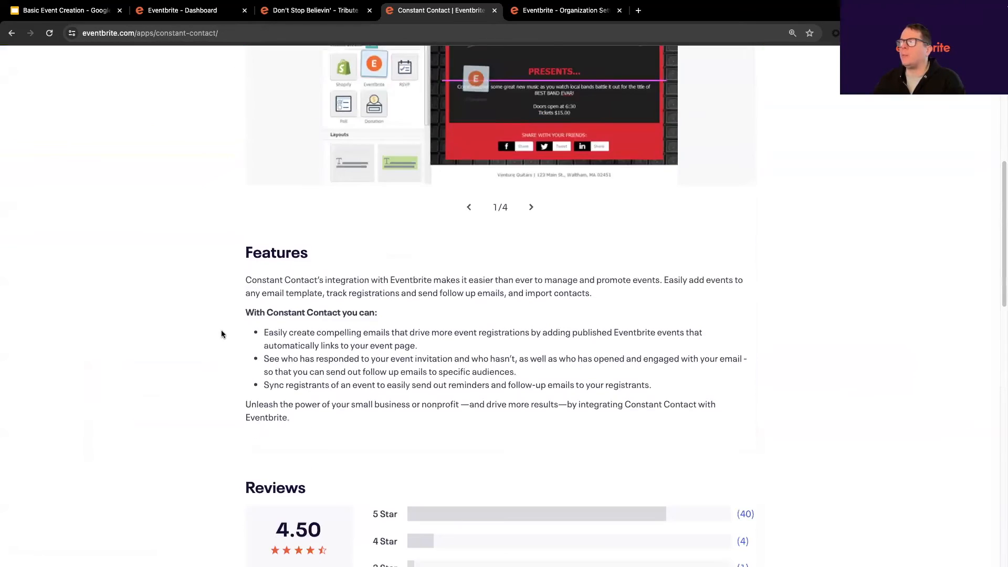
scroll(209, 300, "up", 8)
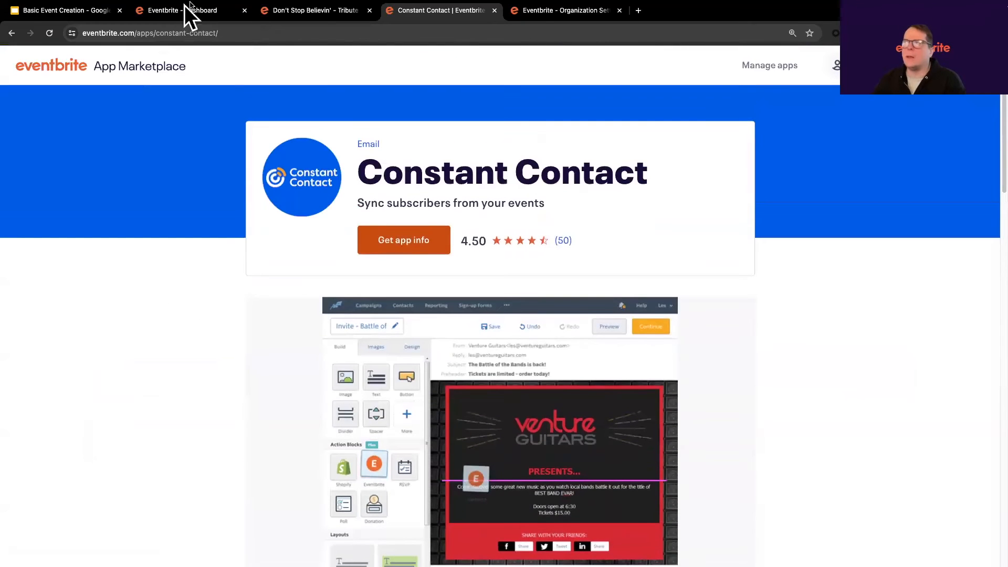
- Go back through the event dashboard to the presentation's Q&A slide
left_click(181, 11)
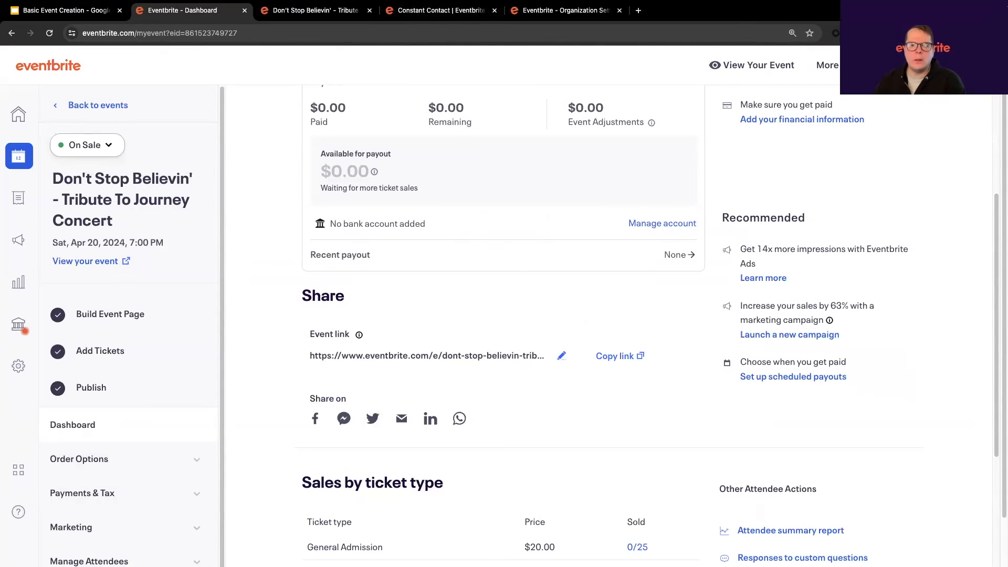
left_click(64, 13)
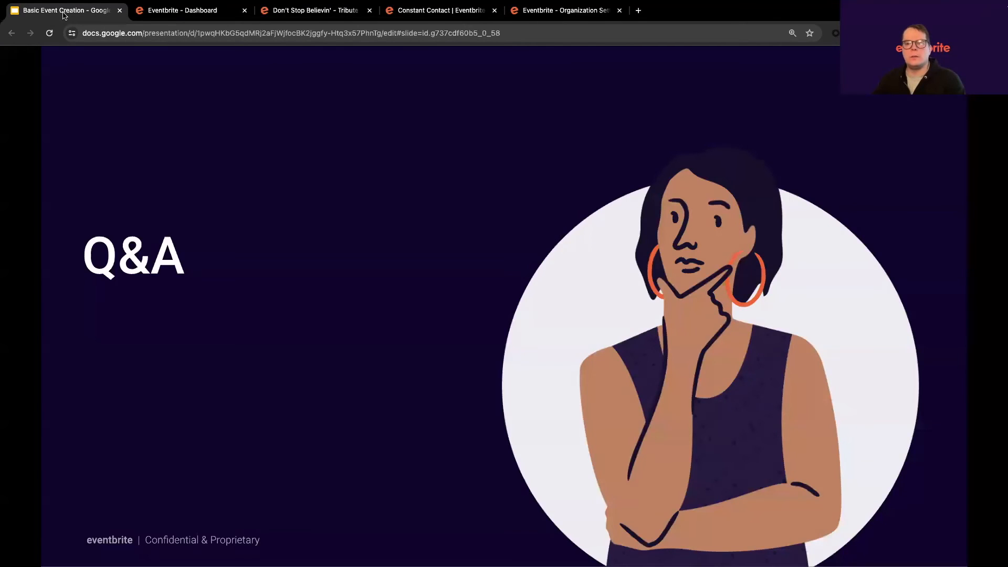
- From the event dashboard, open the Help Center in a new tab and show the Organizing an event articles
left_click(191, 15)
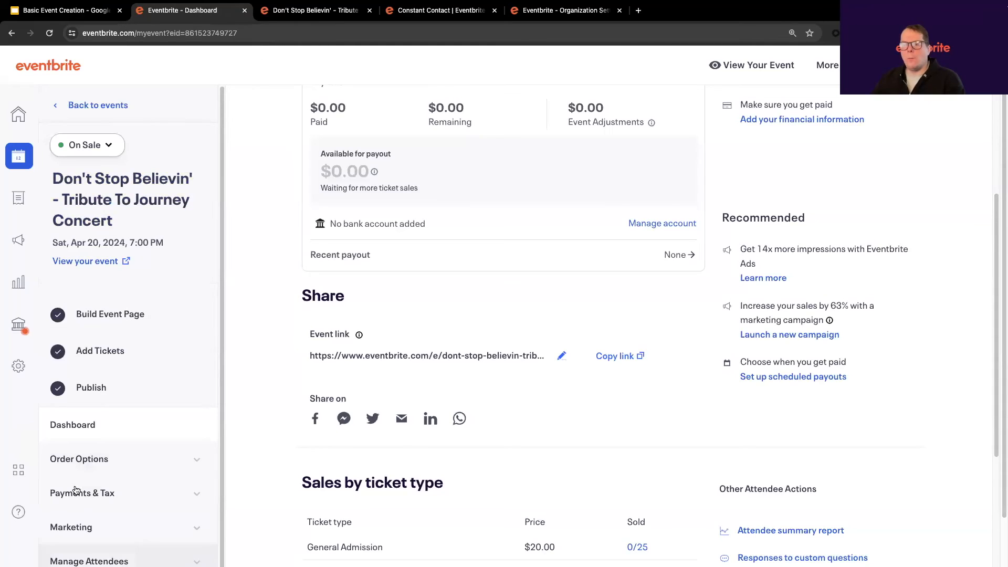
right_click(18, 518)
left_click(63, 458)
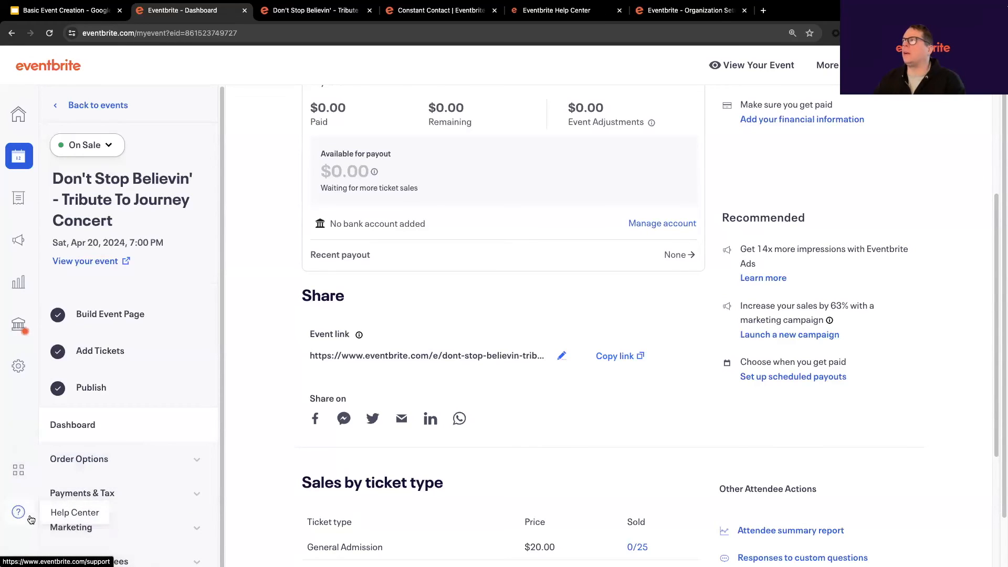
left_click(535, 270)
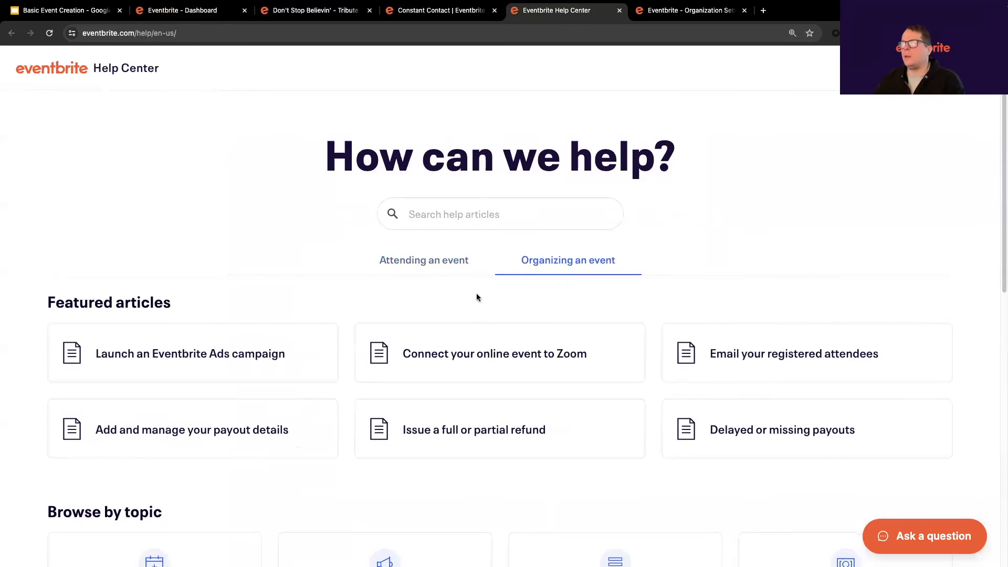
scroll(440, 158, "down", 2)
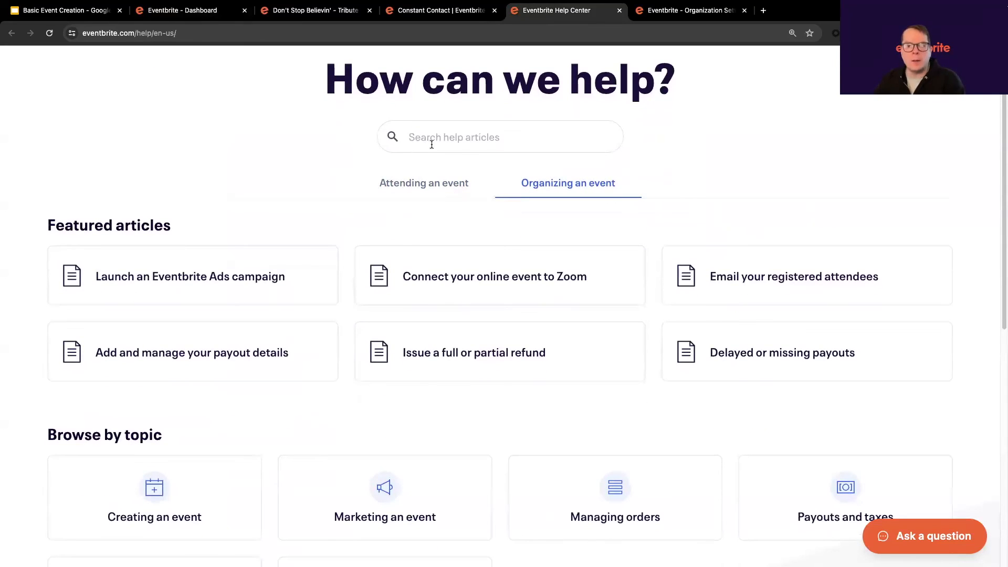
- Search the Help Center for "reserved seating" and open the article Create a reserved seating event
left_click(440, 141)
type("reserved seating")
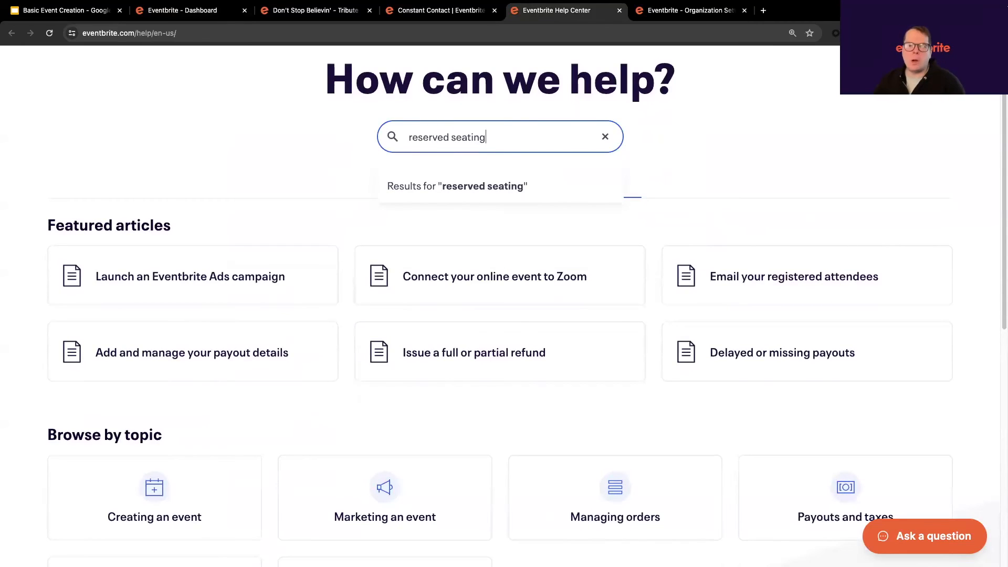
scroll(465, 338, "down", 4)
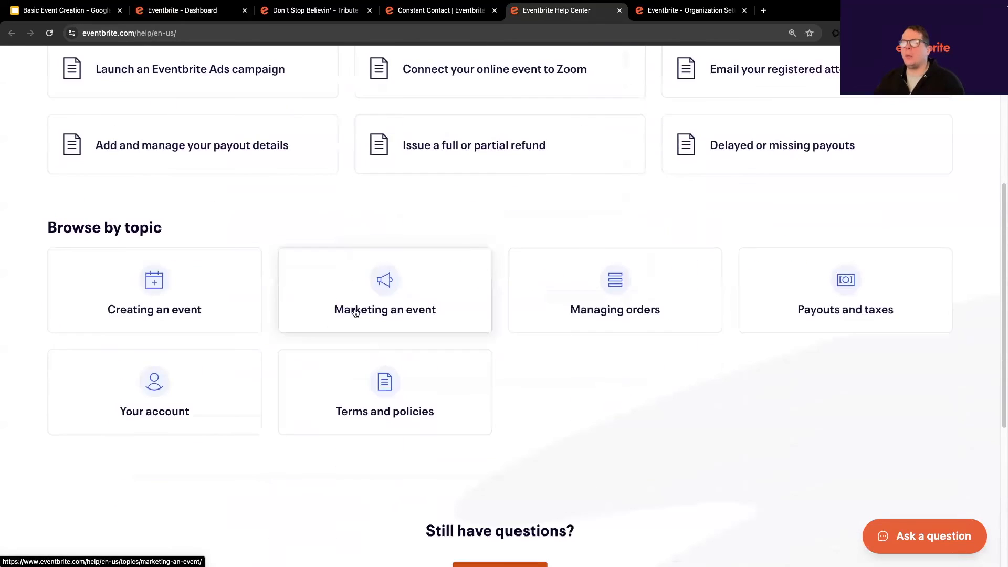
scroll(464, 340, "up", 5)
left_click(506, 270)
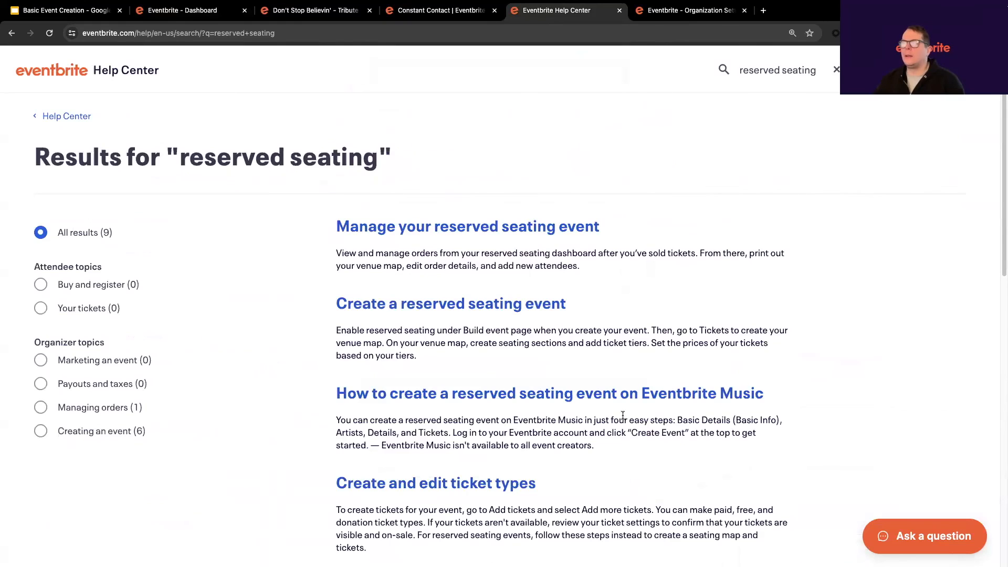
left_click(426, 306)
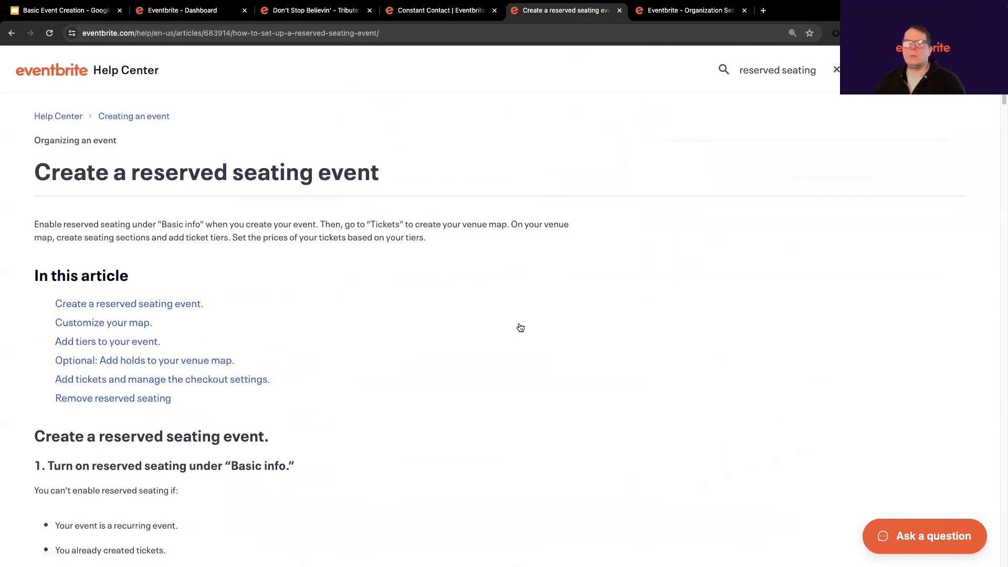
- Return to the Basic Event Creation presentation and advance to the closing Thank you slide
left_click(188, 10)
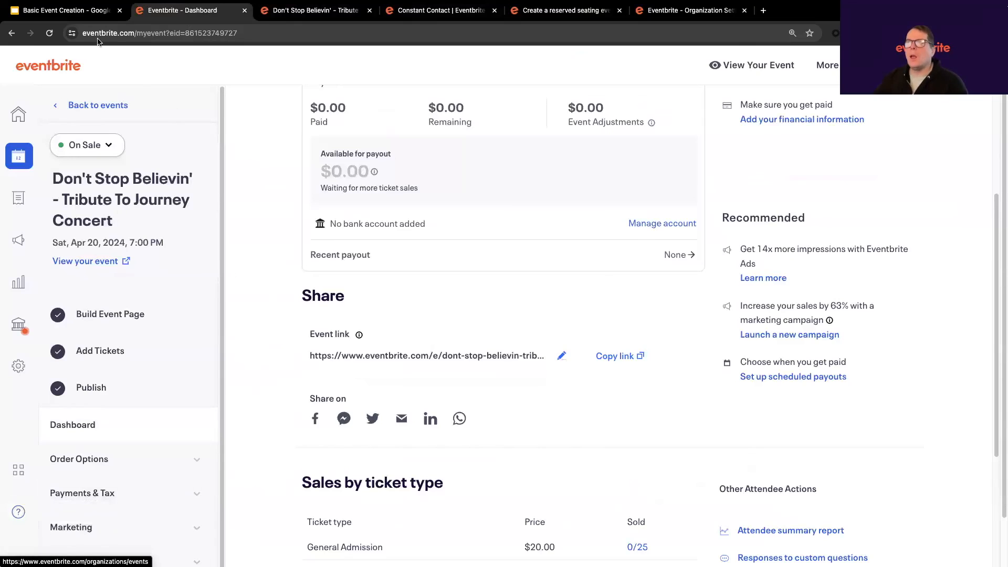
left_click(70, 10)
left_click(334, 388)
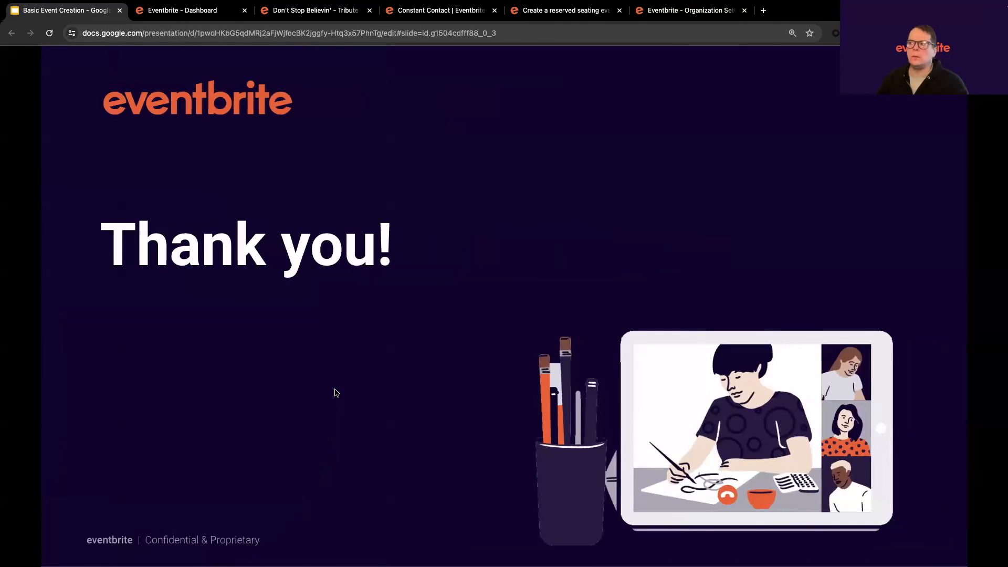